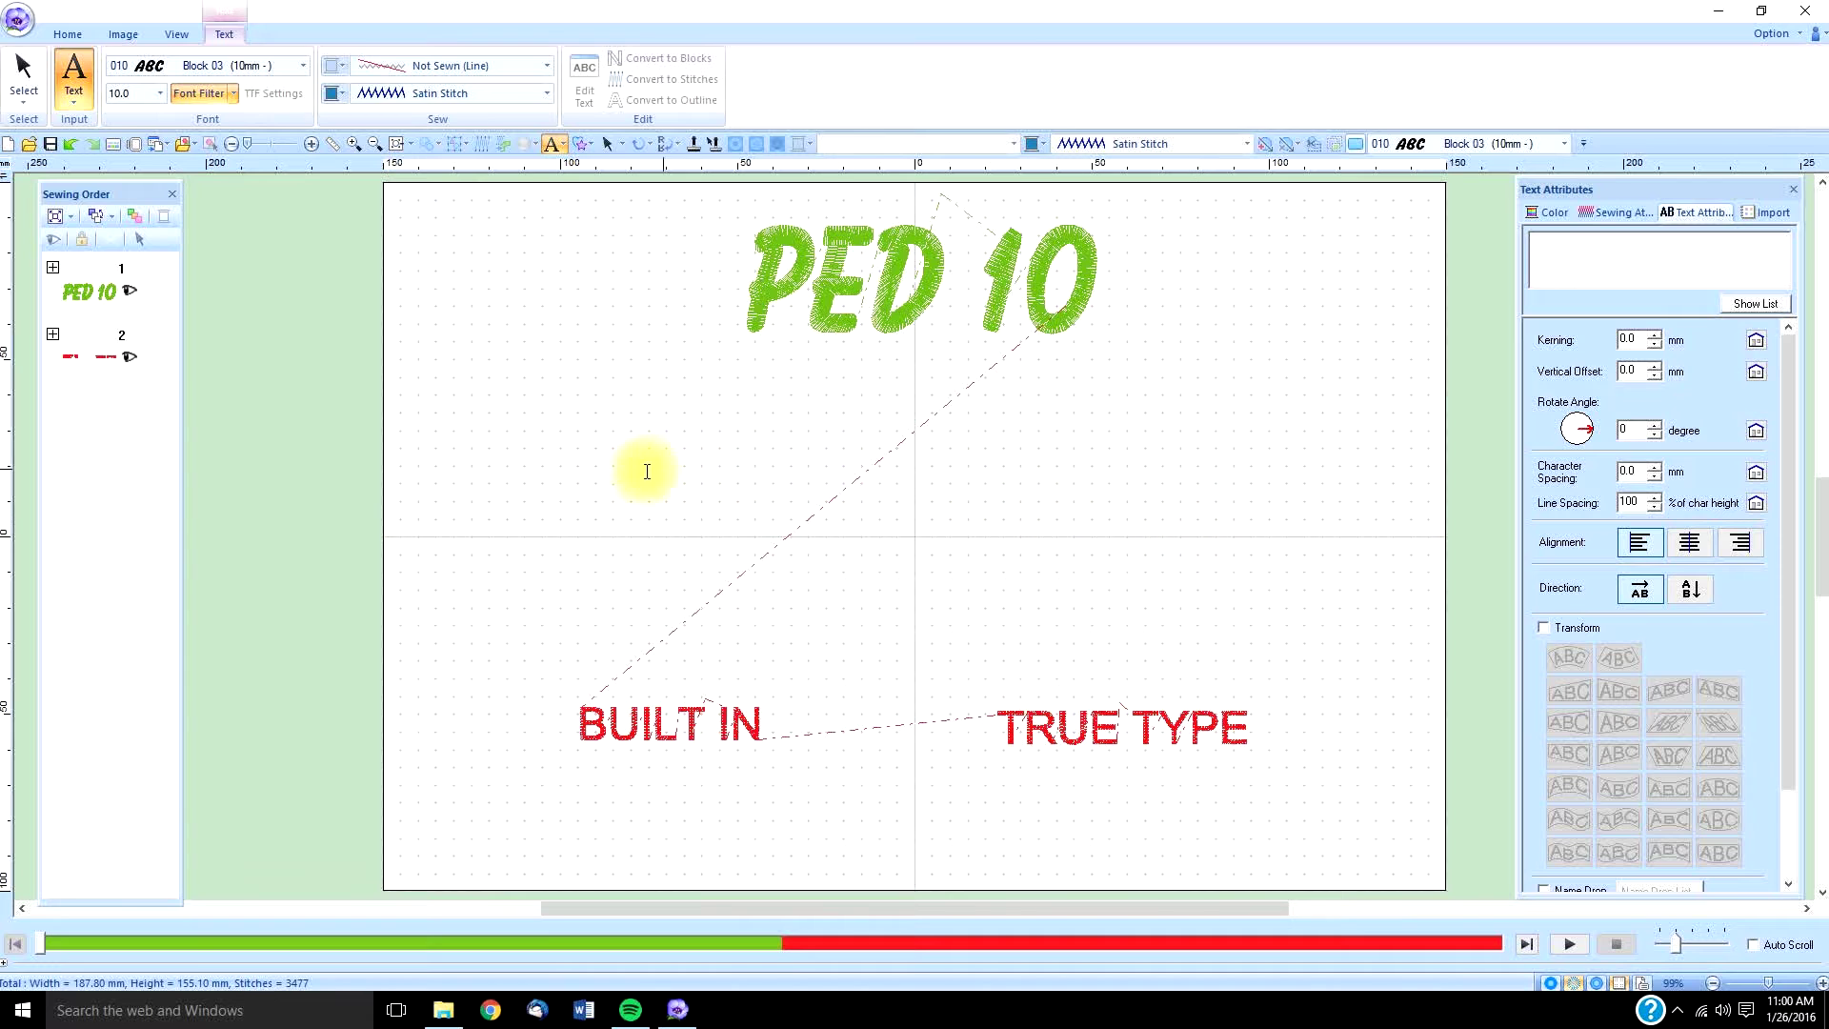
Choose the regular Text lettering tool from the text tools.
{"action": "left_click", "coordinate": [55, 27]}
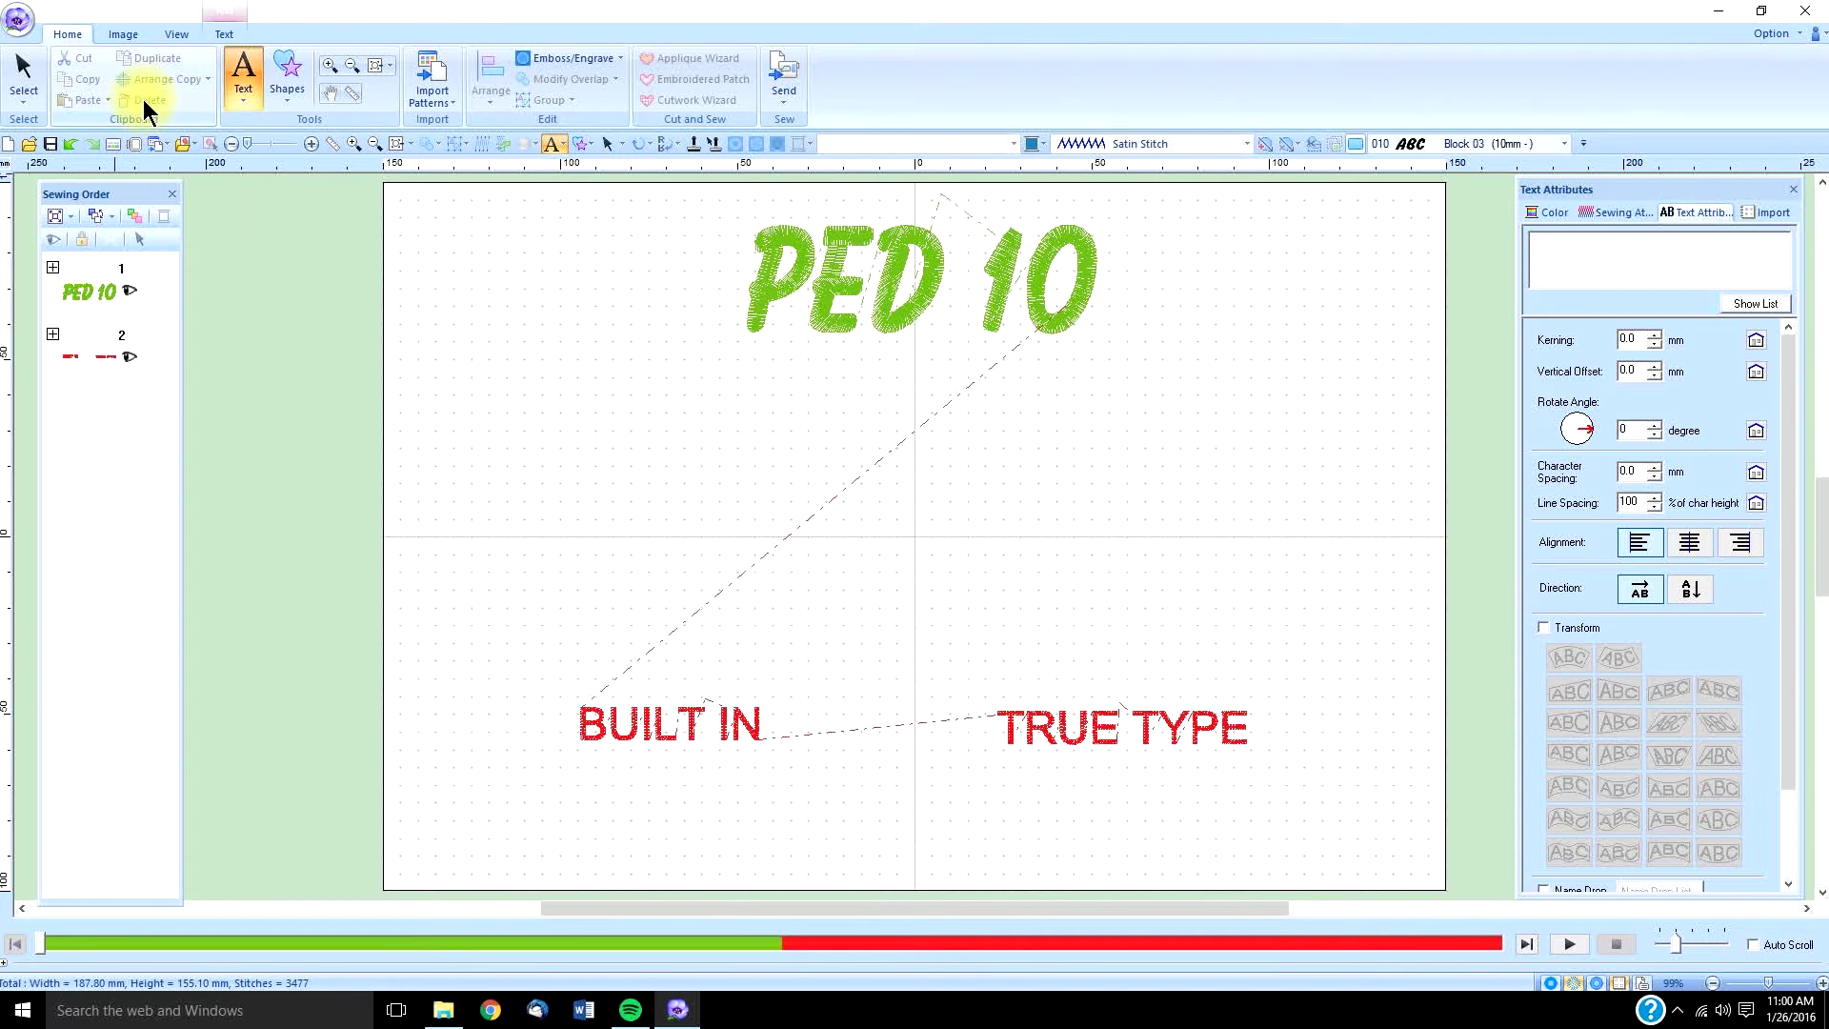
{"action": "left_click", "coordinate": [242, 99]}
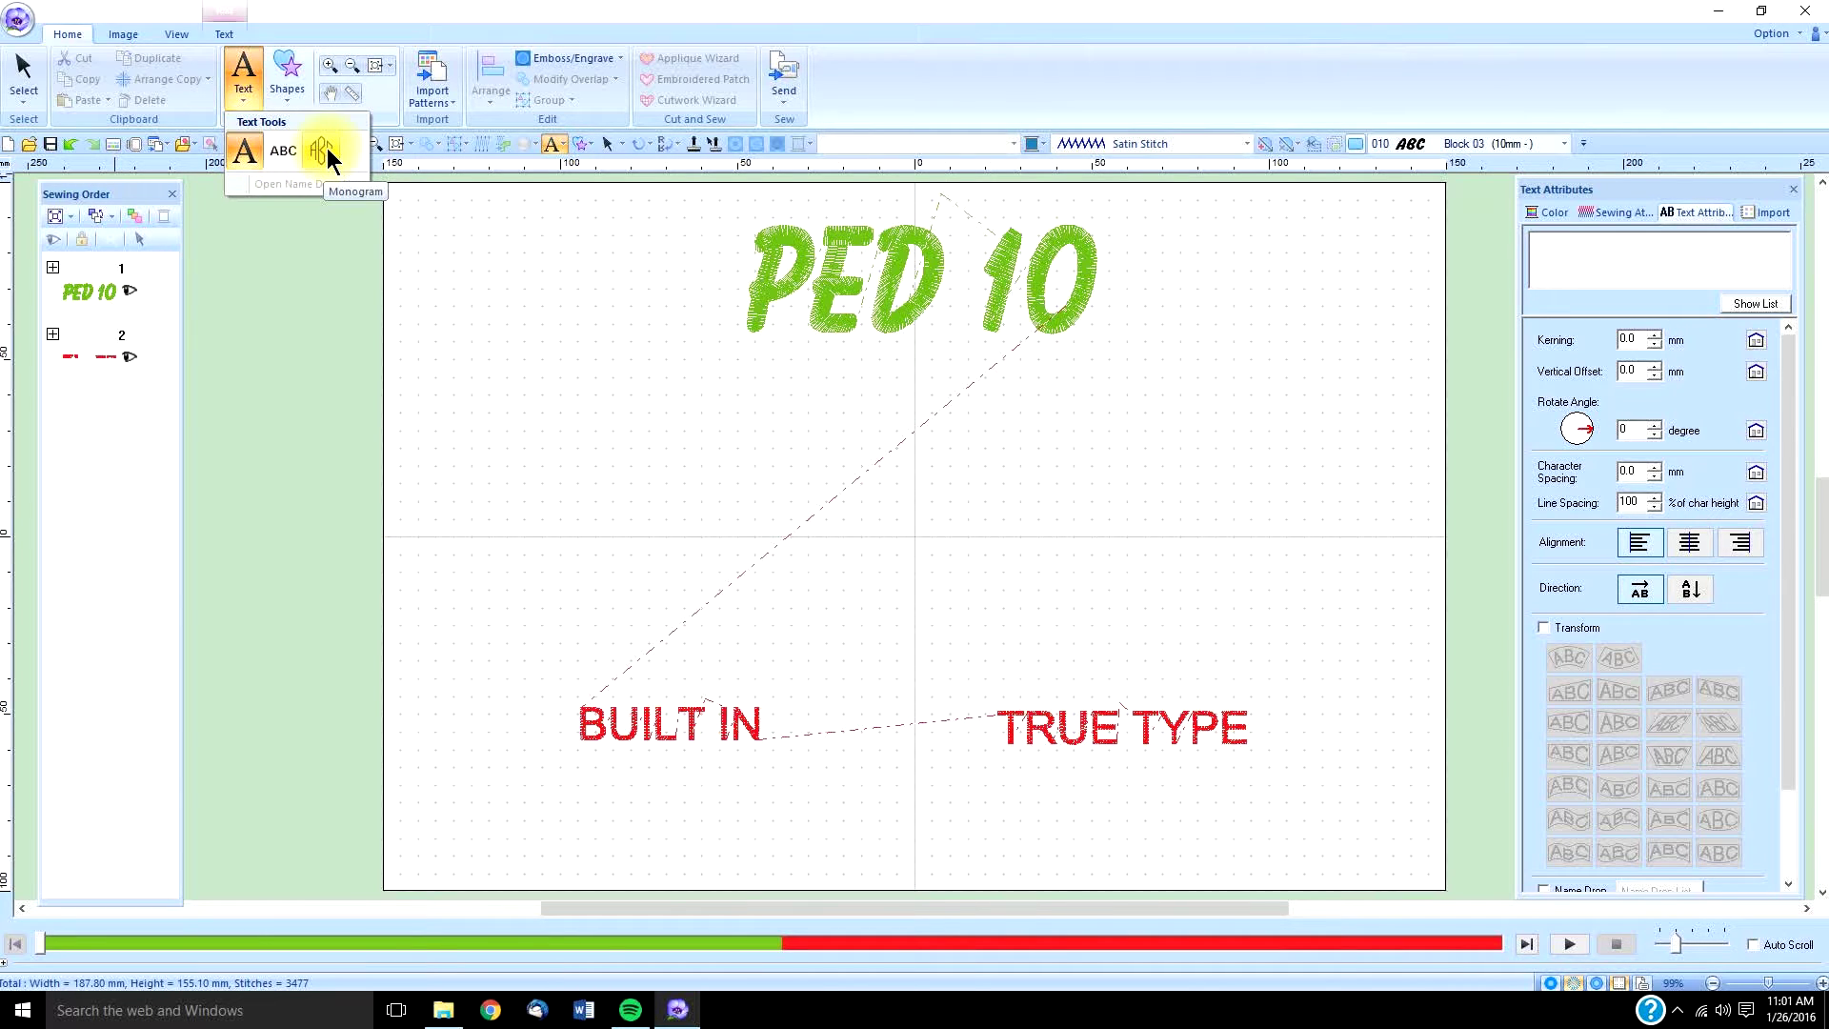
{"action": "left_click", "coordinate": [243, 153]}
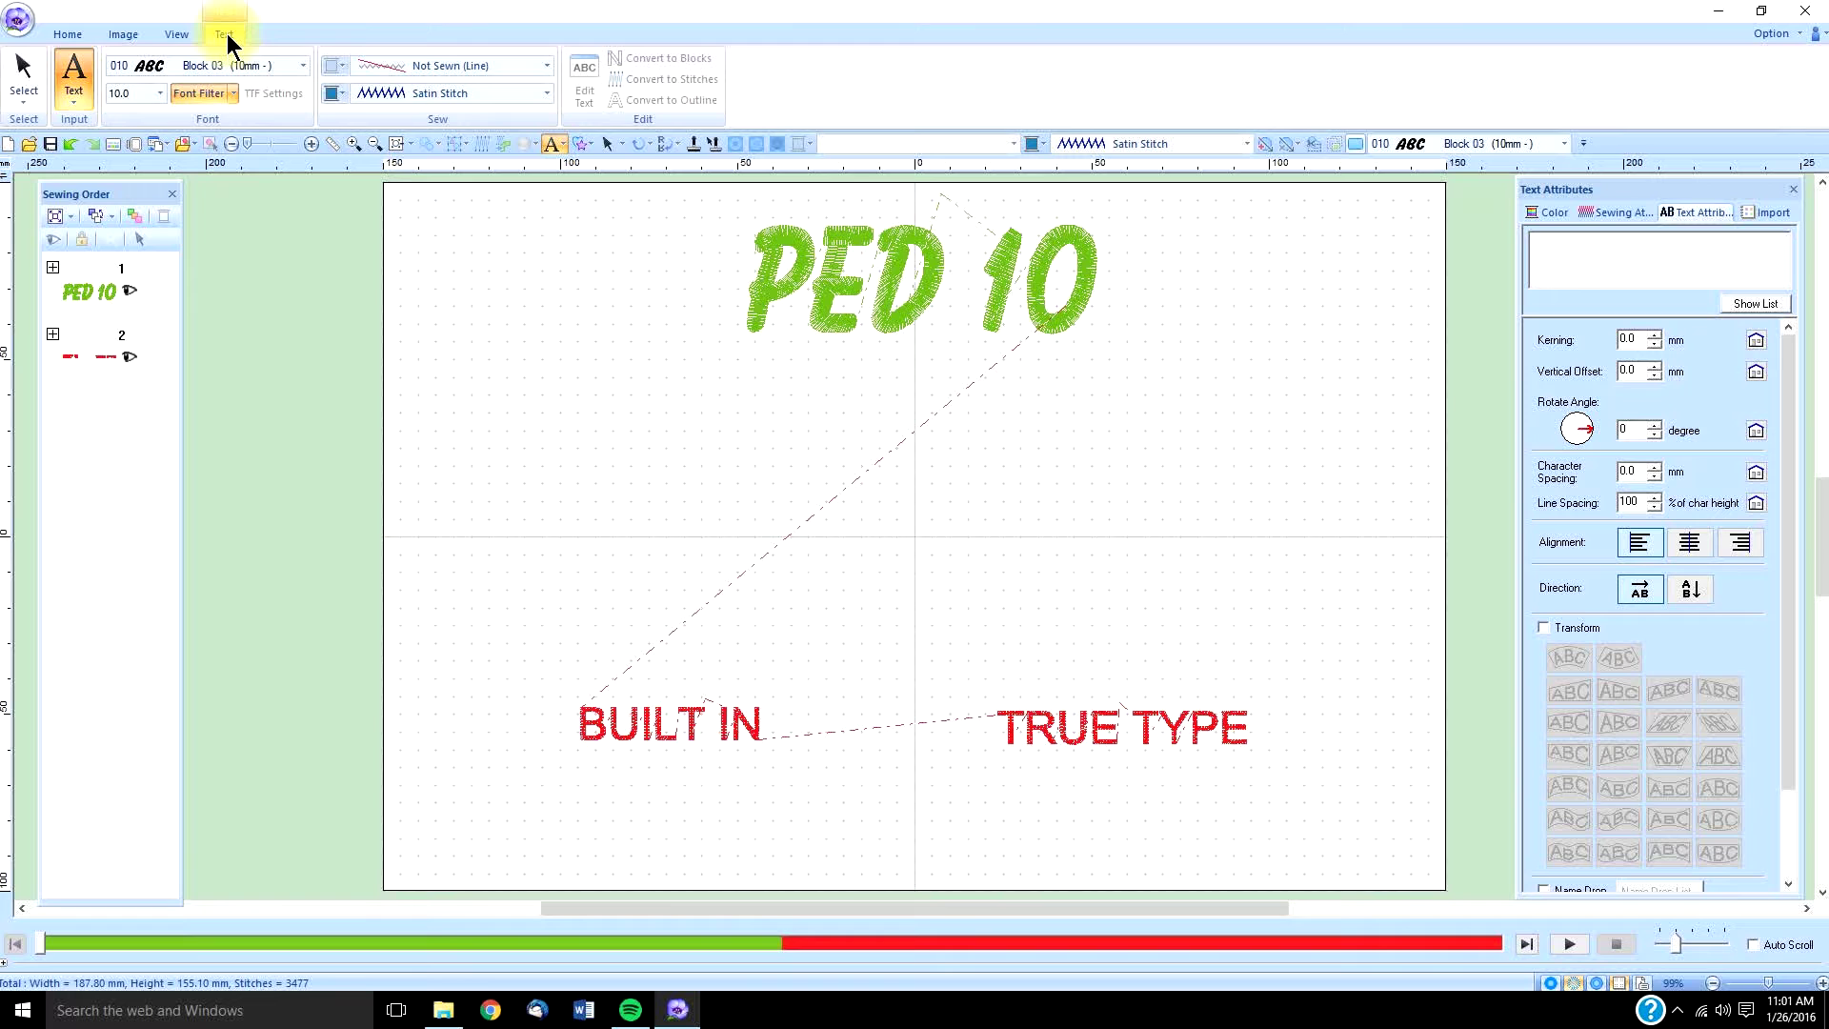
Browse the font list's numbered built-in fonts and TrueType fonts, leaving Block 03 selected.
{"action": "left_click", "coordinate": [303, 65]}
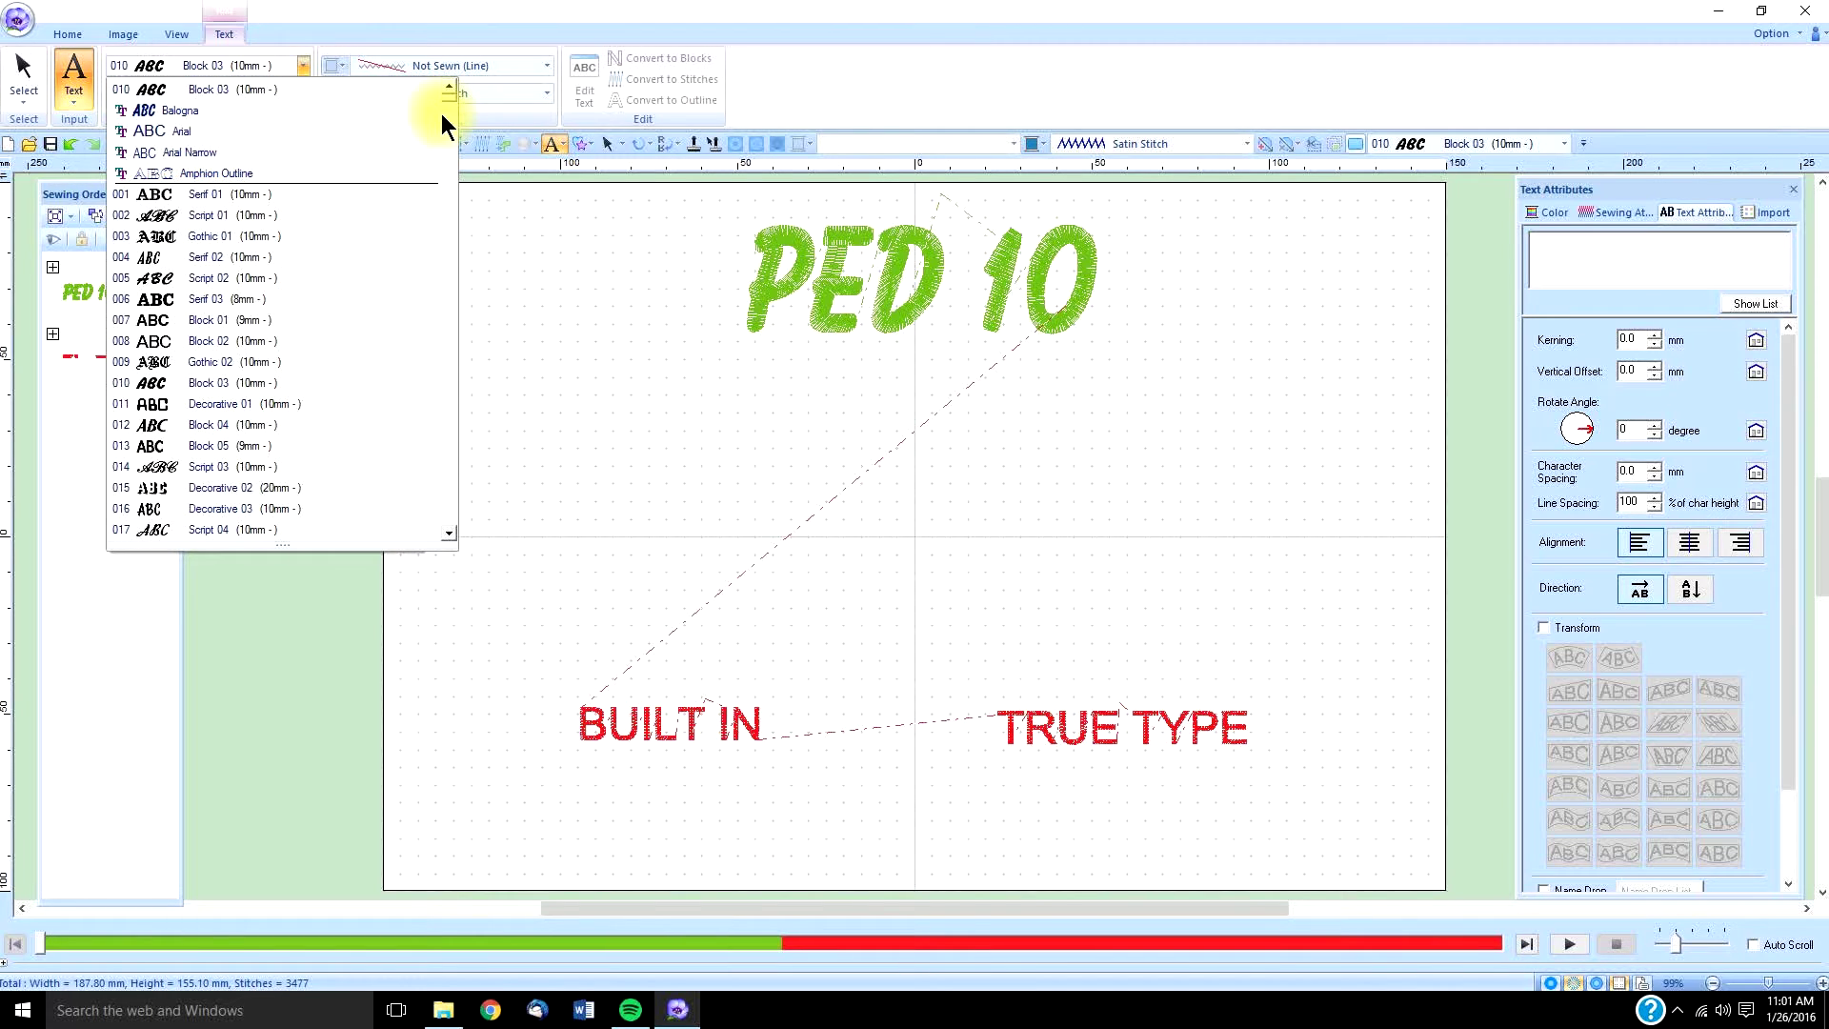
{"action": "left_click_drag", "start_coordinate": [448, 95], "coordinate": [454, 156]}
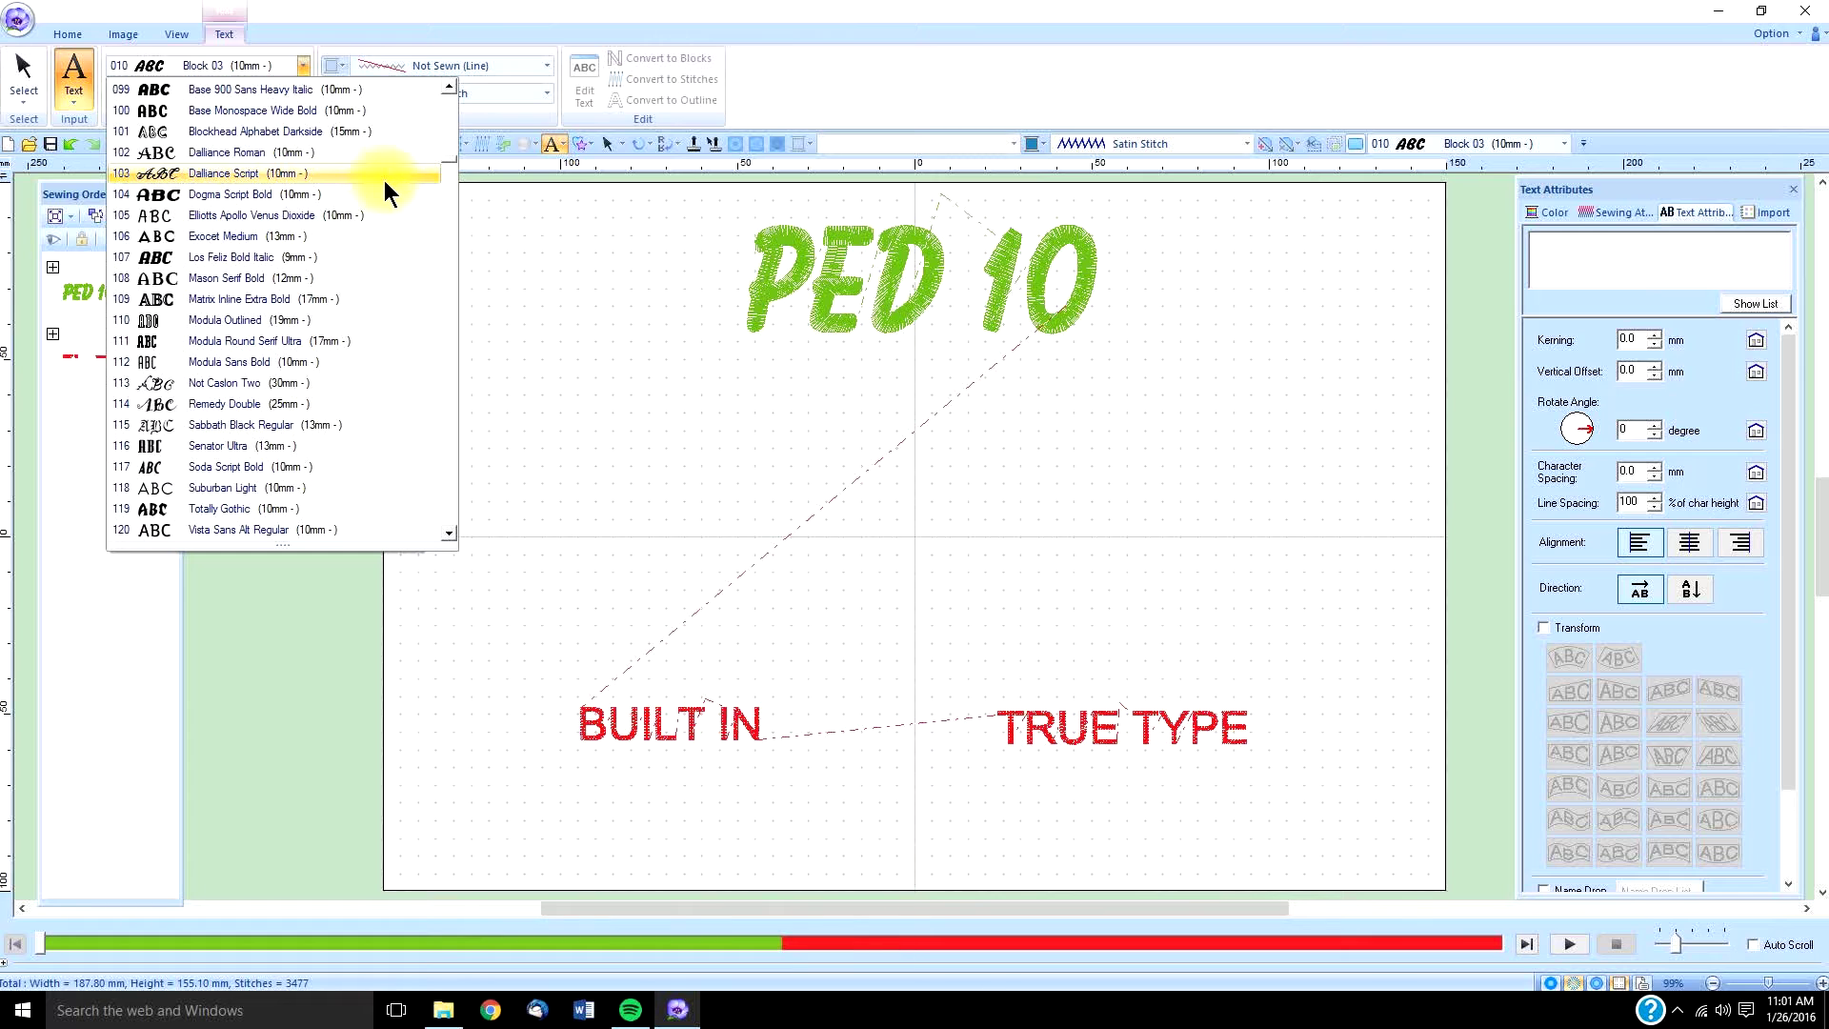
{"action": "left_click_drag", "start_coordinate": [448, 158], "coordinate": [449, 185]}
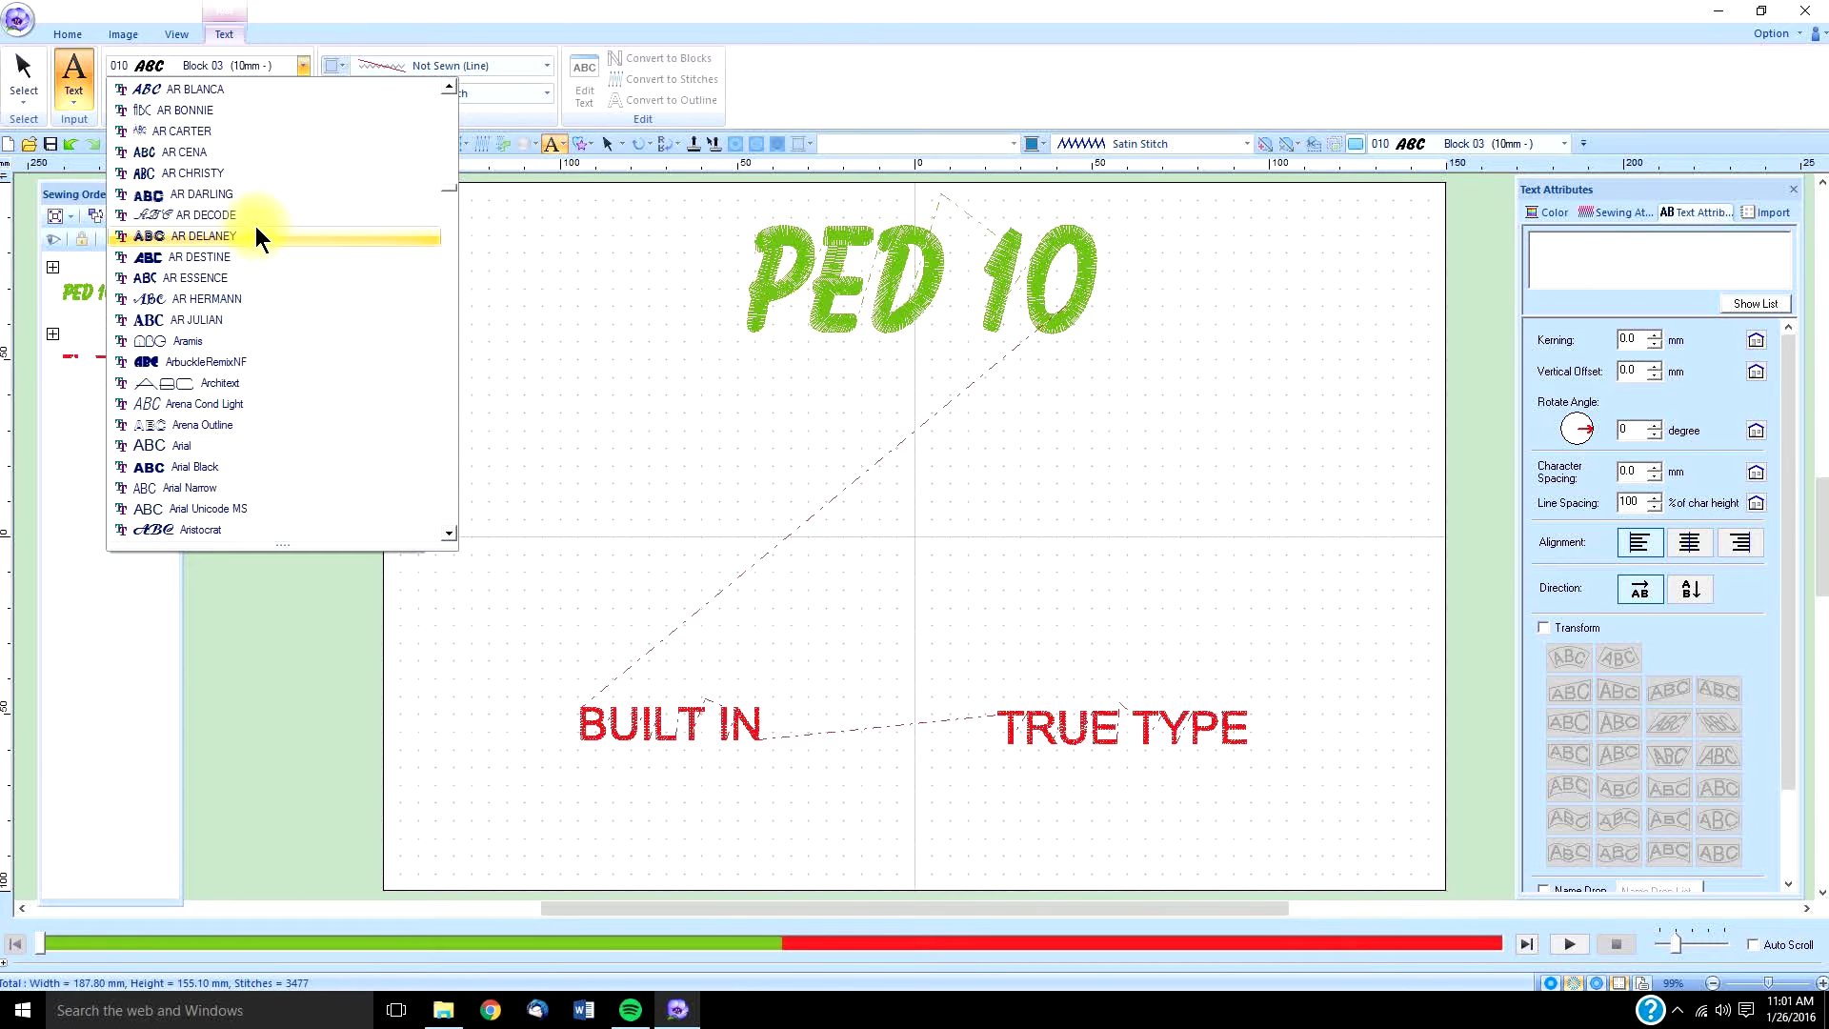
{"action": "left_click_drag", "start_coordinate": [449, 187], "coordinate": [444, 436]}
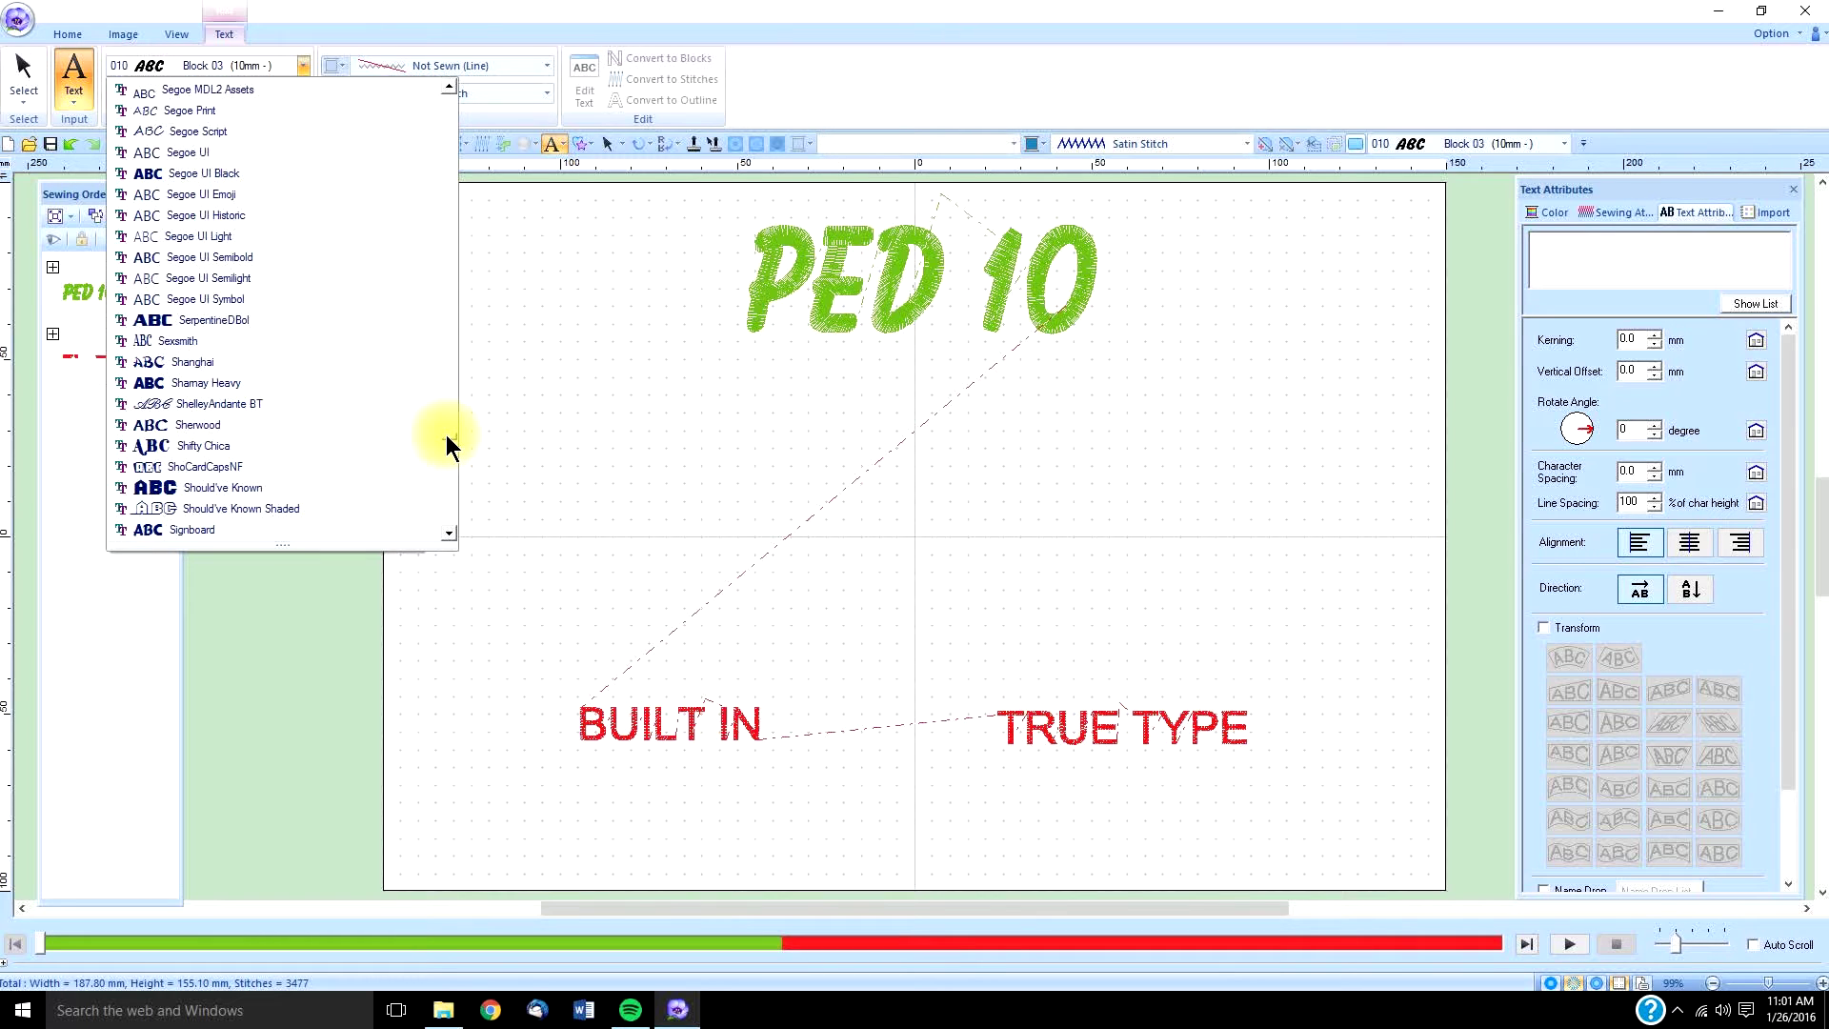
{"action": "left_click_drag", "start_coordinate": [446, 434], "coordinate": [449, 98]}
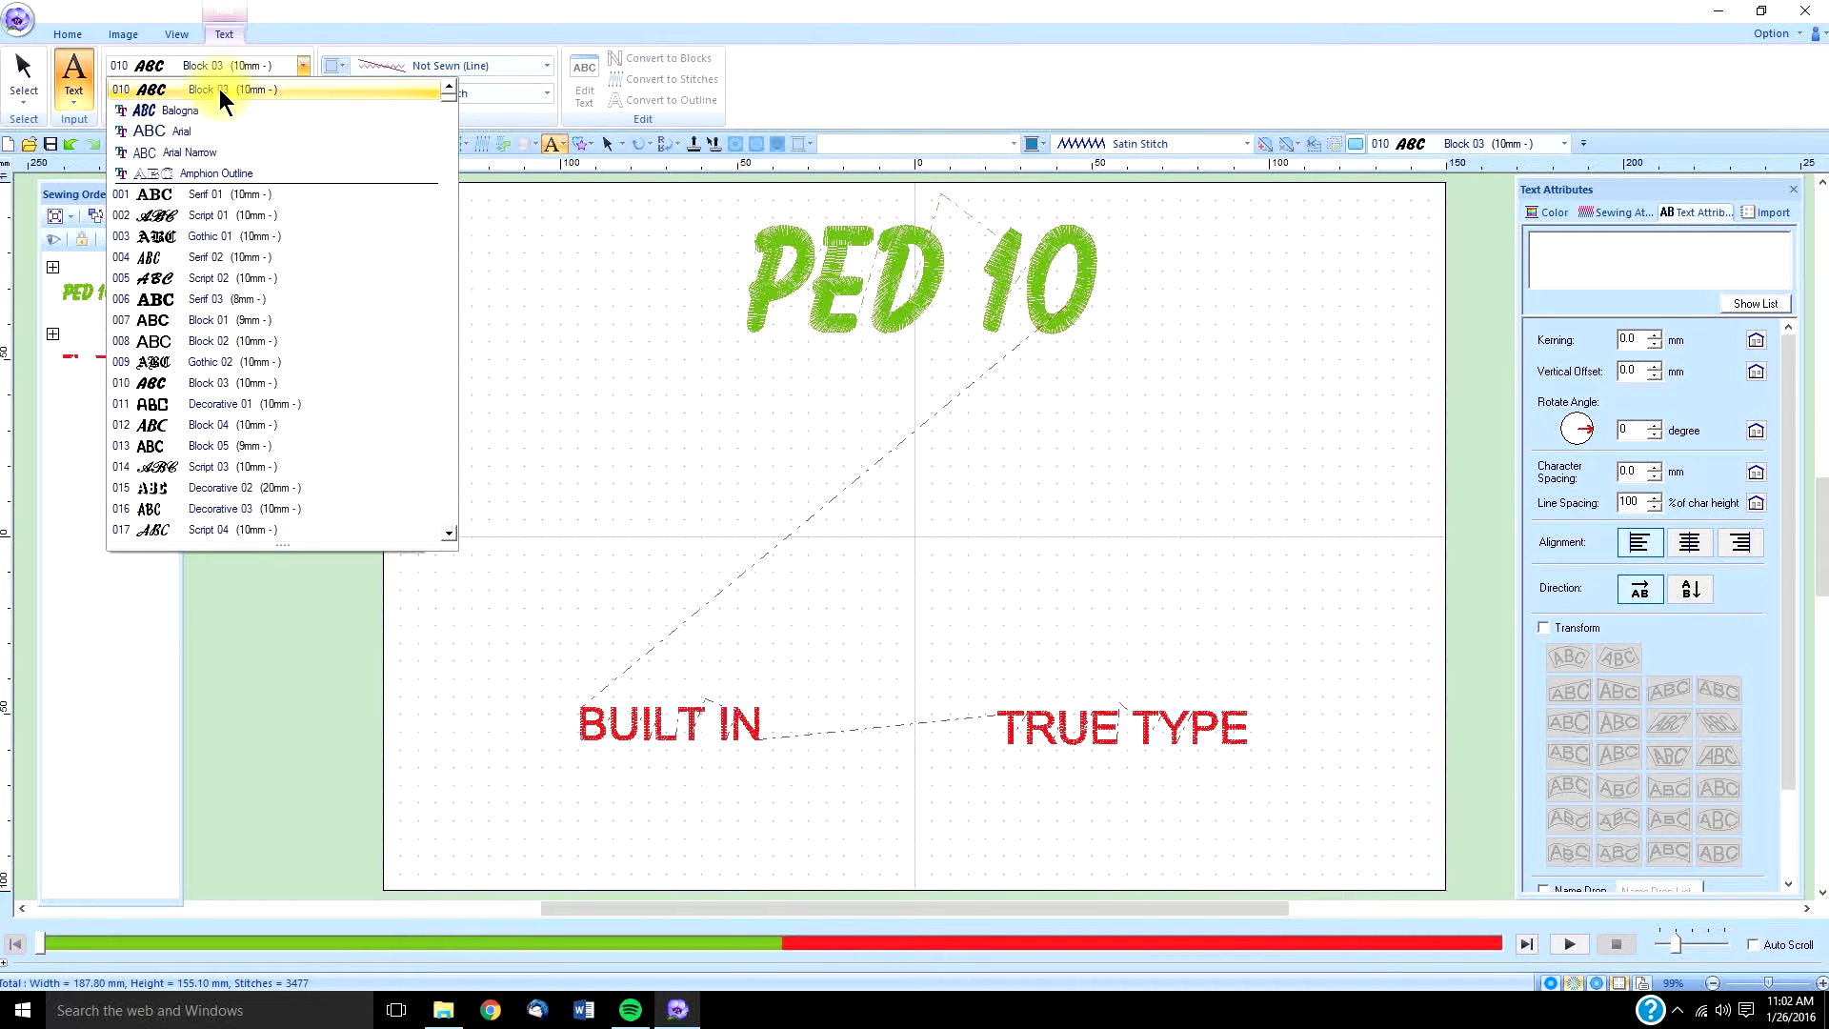
Add 'ABC' in Block 03 left of centre and enlarge it to about 78.9 × 30.6 mm.
{"action": "left_click", "coordinate": [152, 87]}
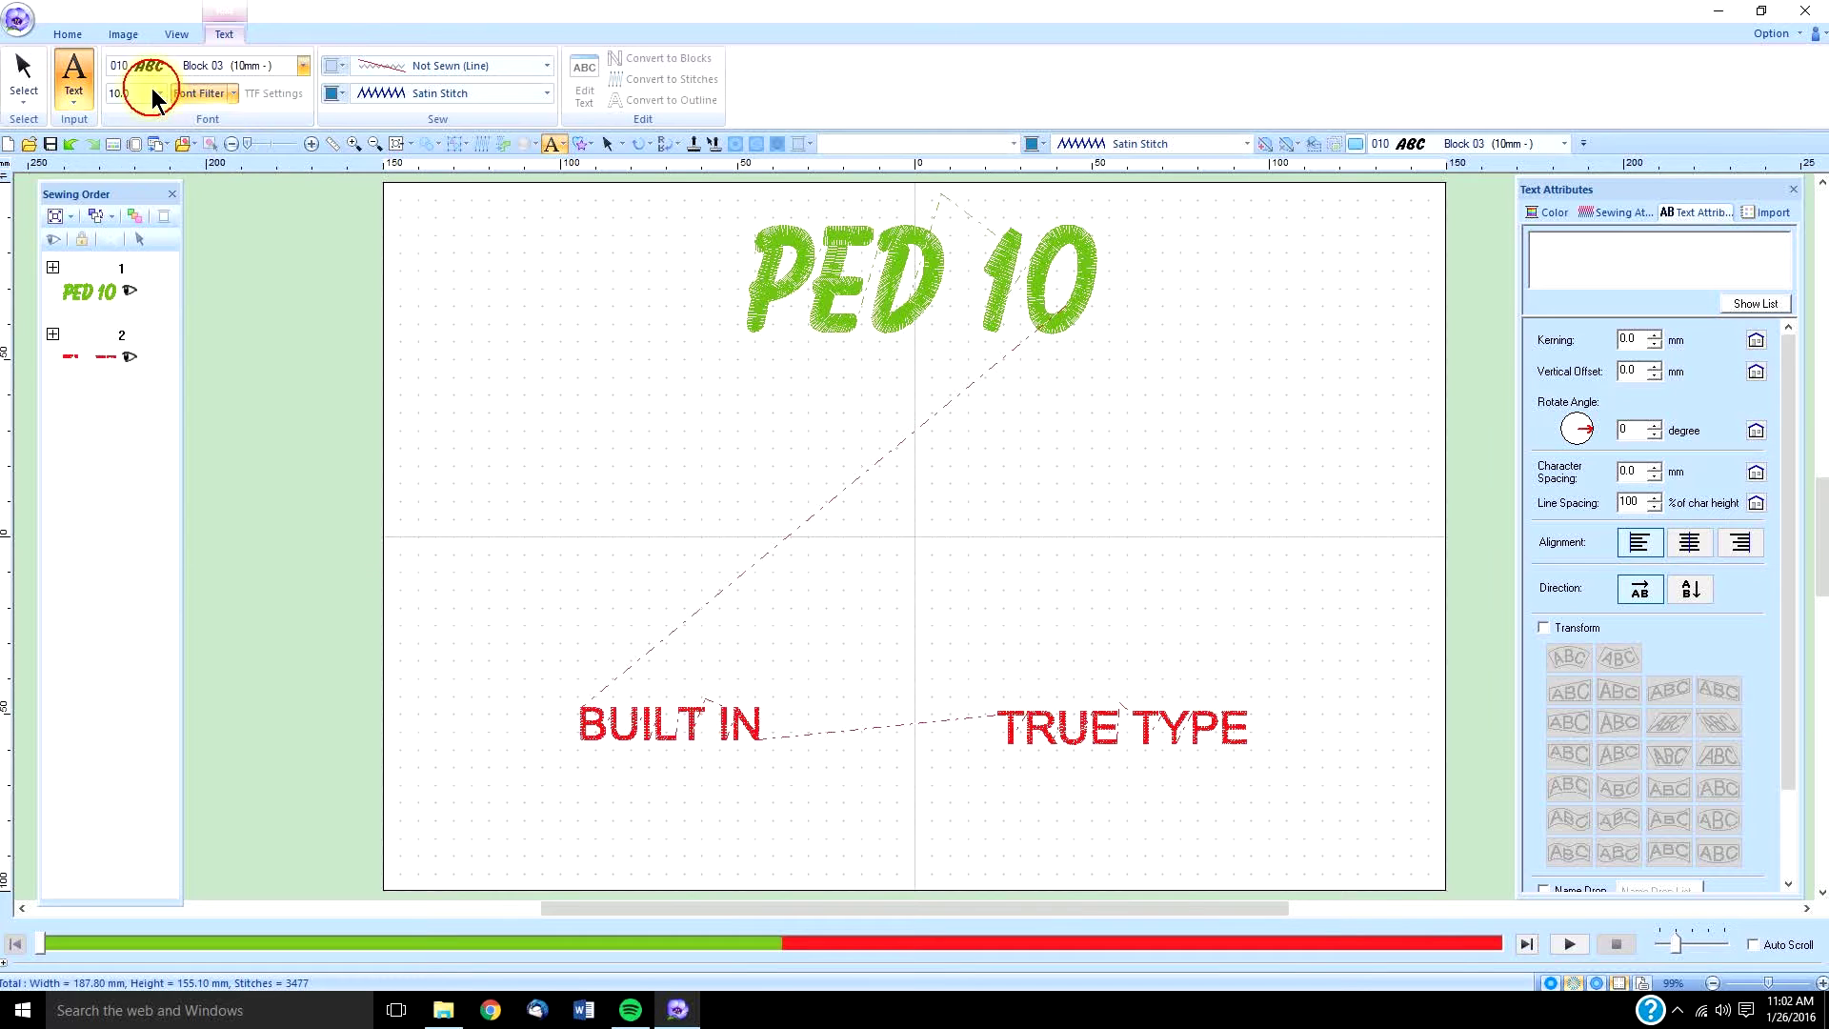
{"action": "left_click", "coordinate": [635, 499]}
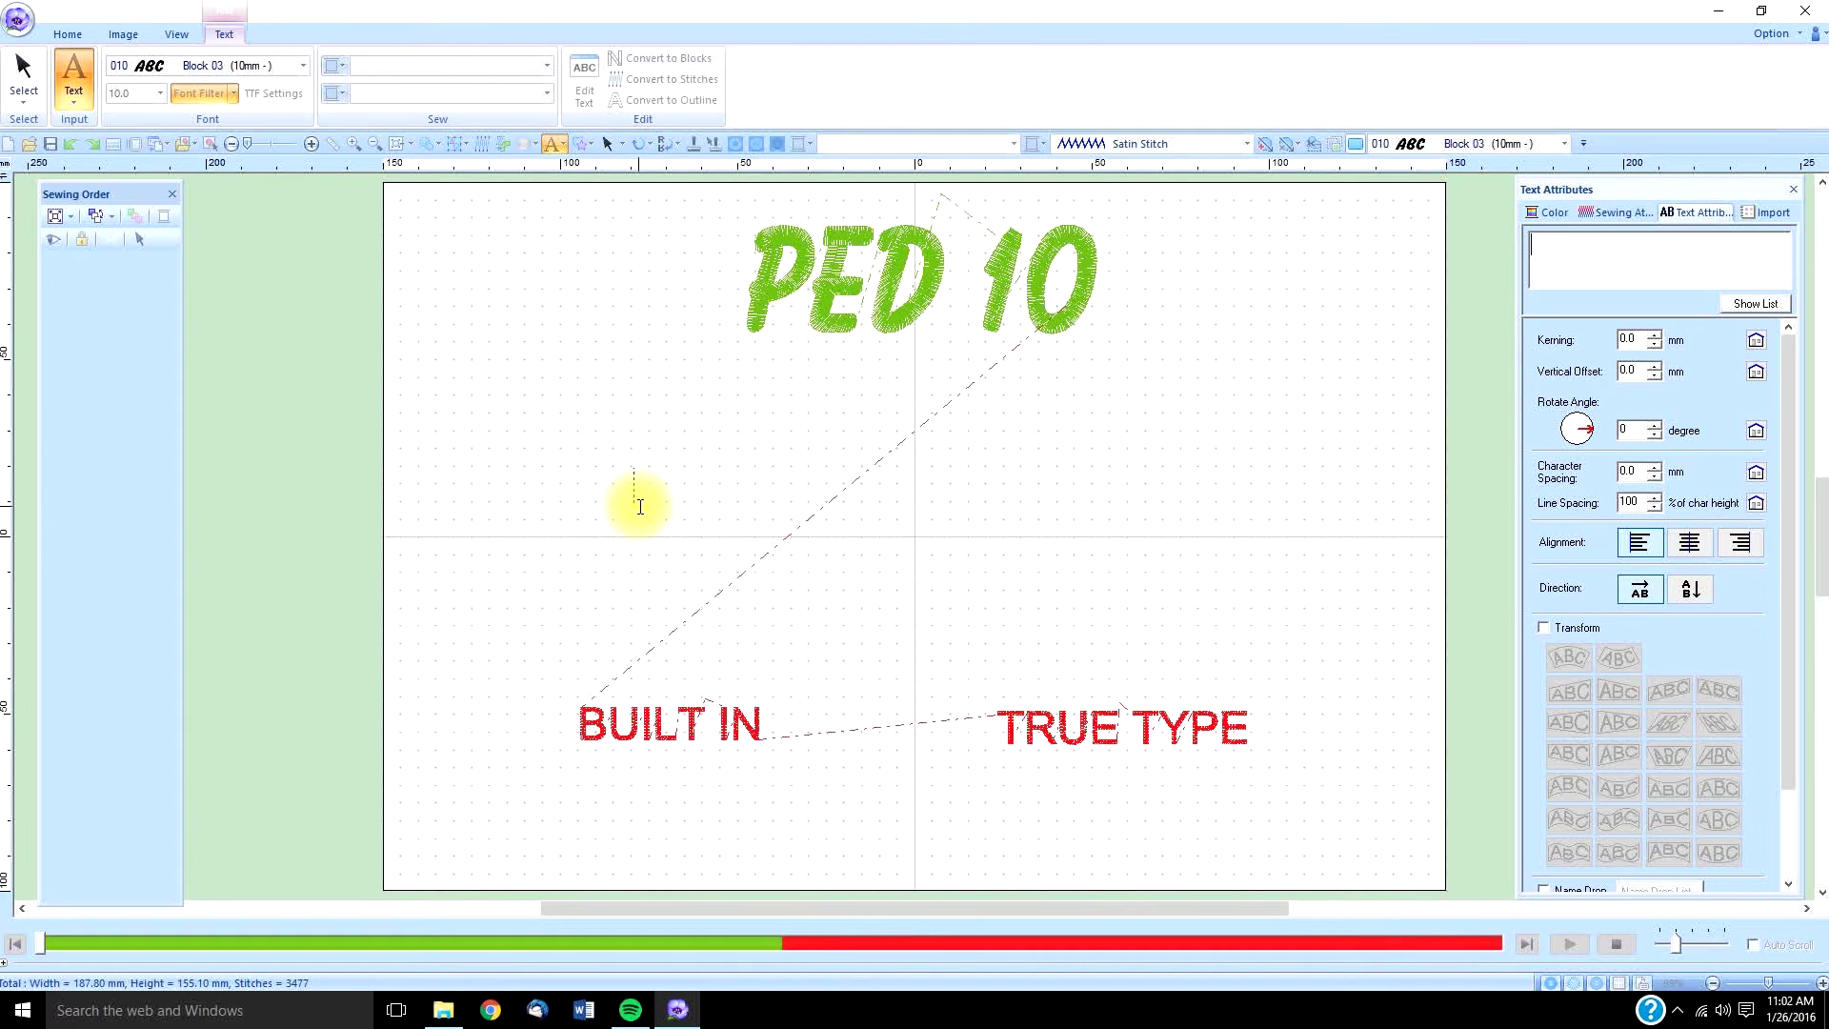
{"action": "type", "text": "ABC"}
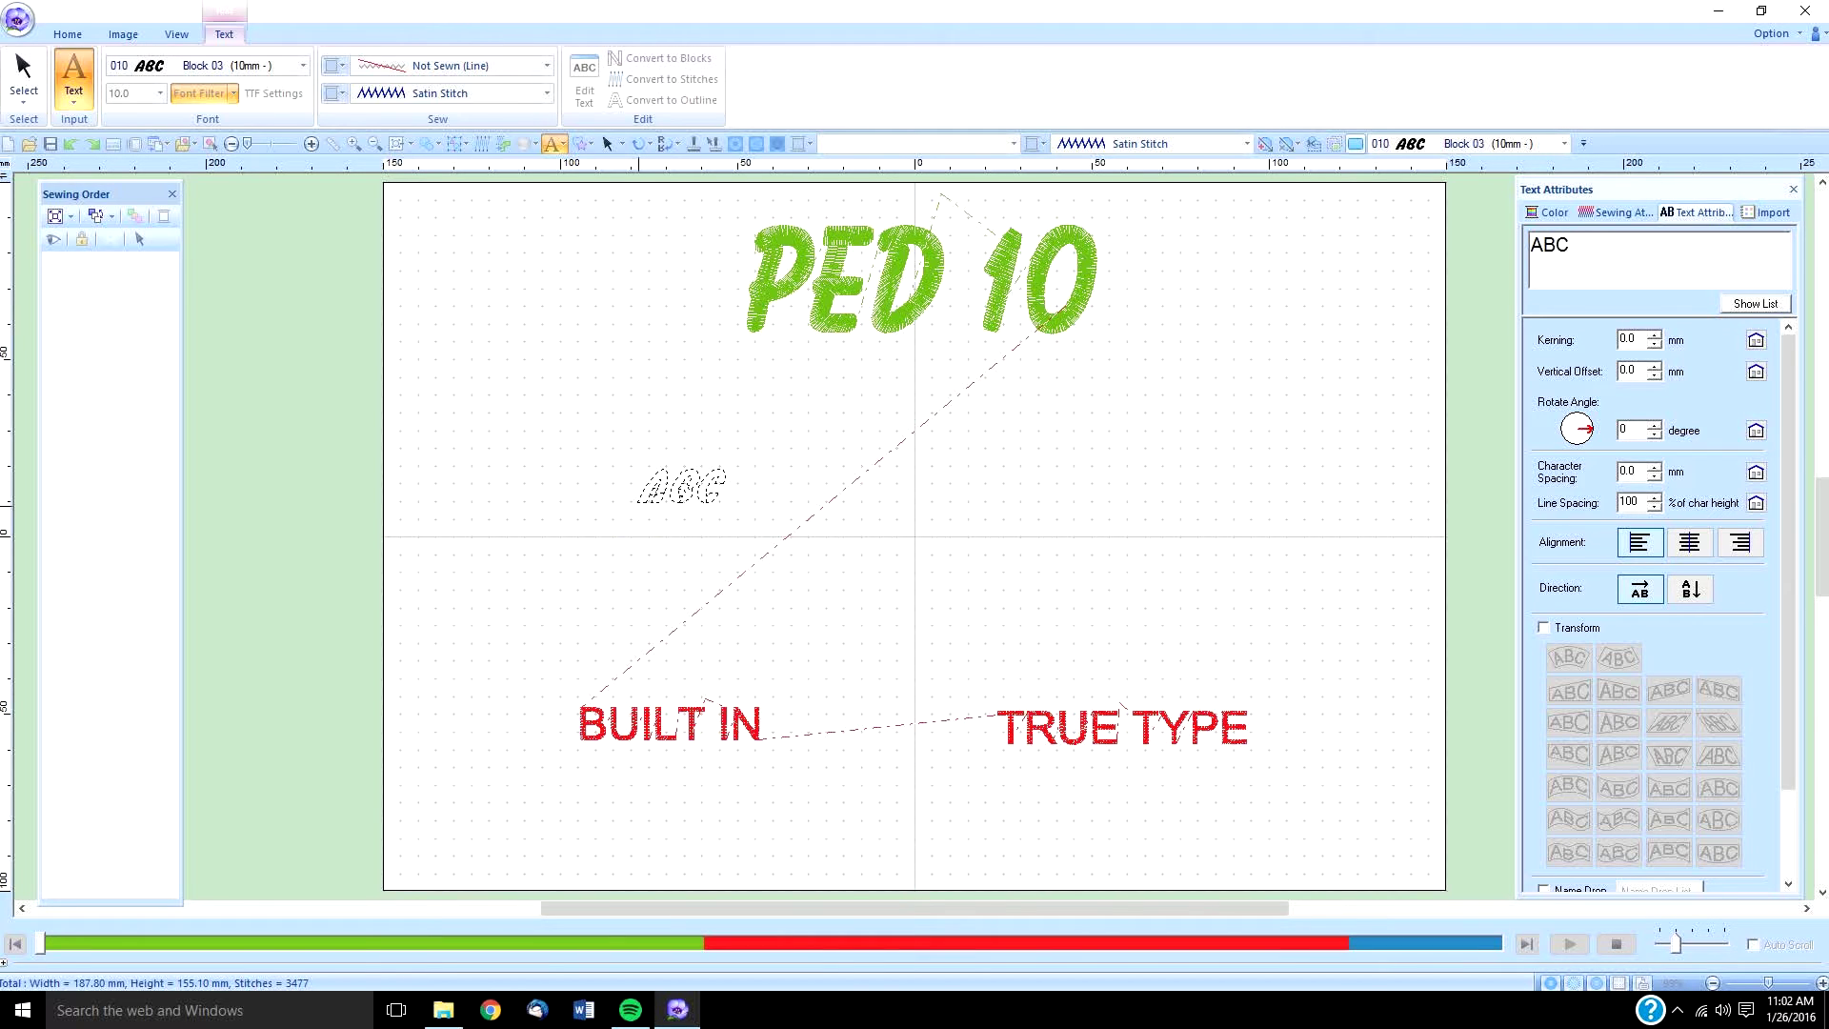
{"action": "left_click", "coordinate": [638, 506]}
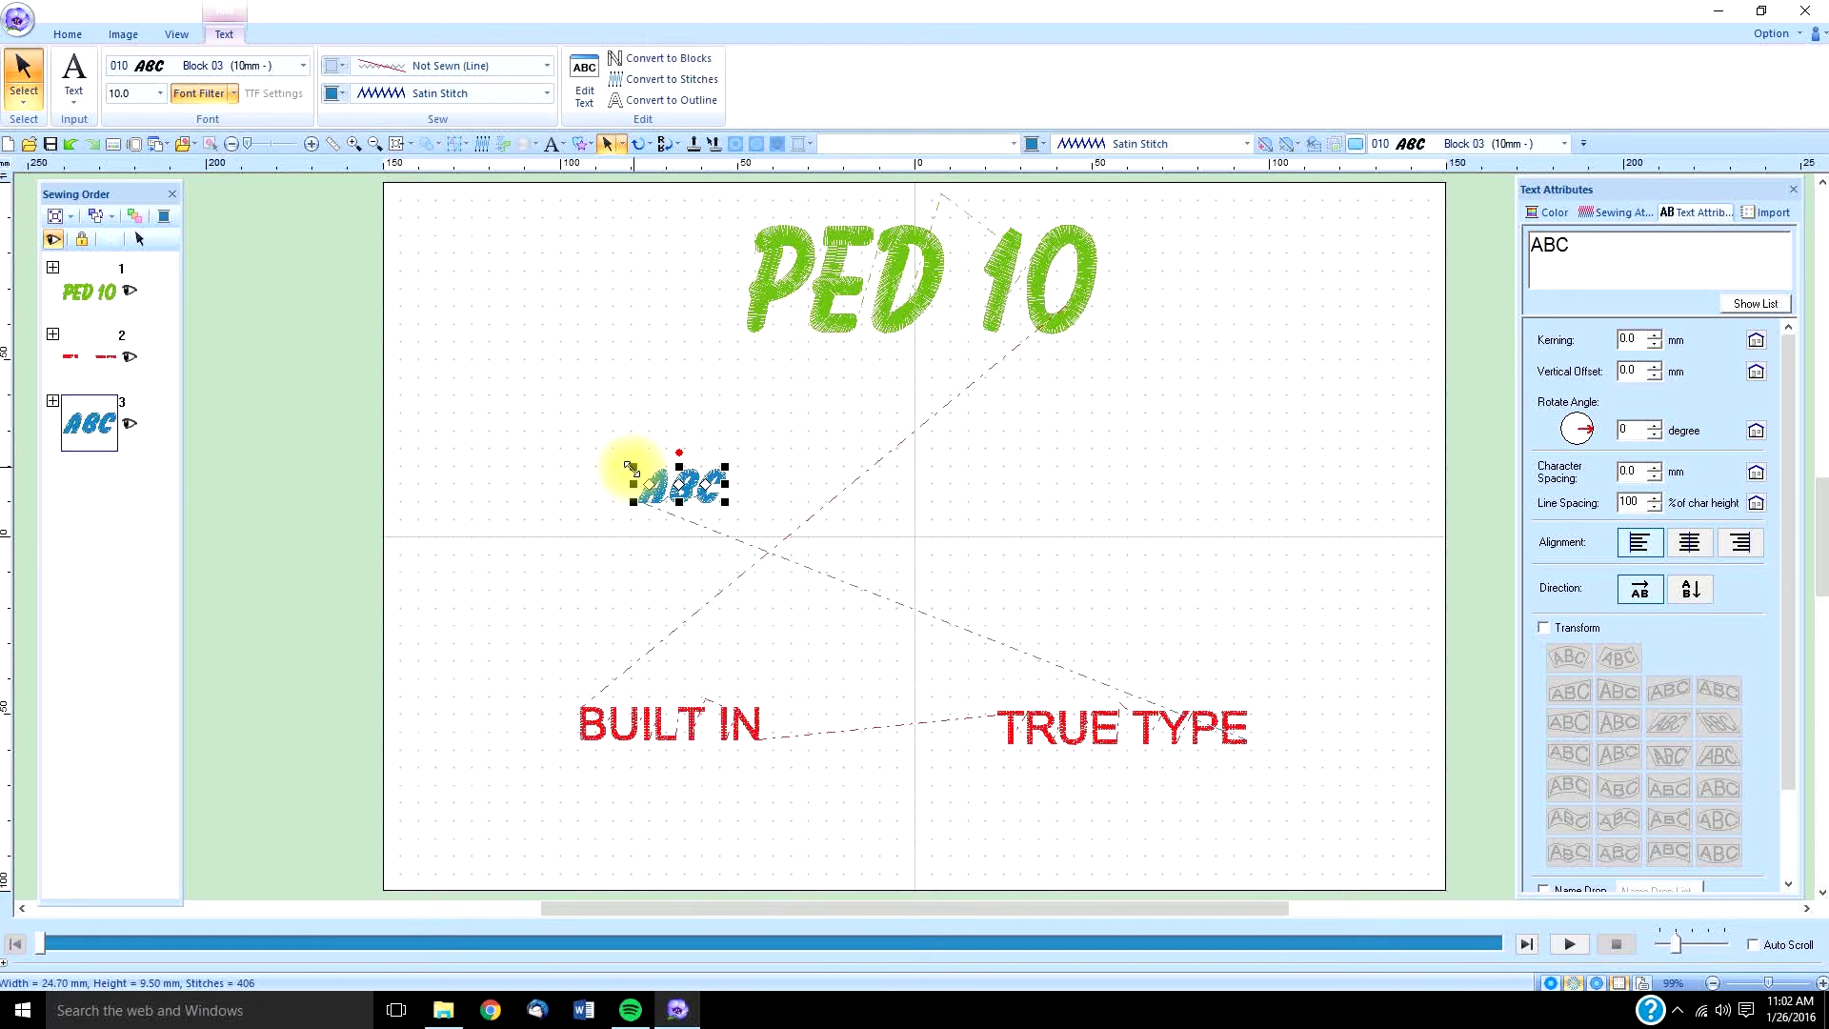
{"action": "left_click_drag", "start_coordinate": [632, 466], "coordinate": [543, 388]}
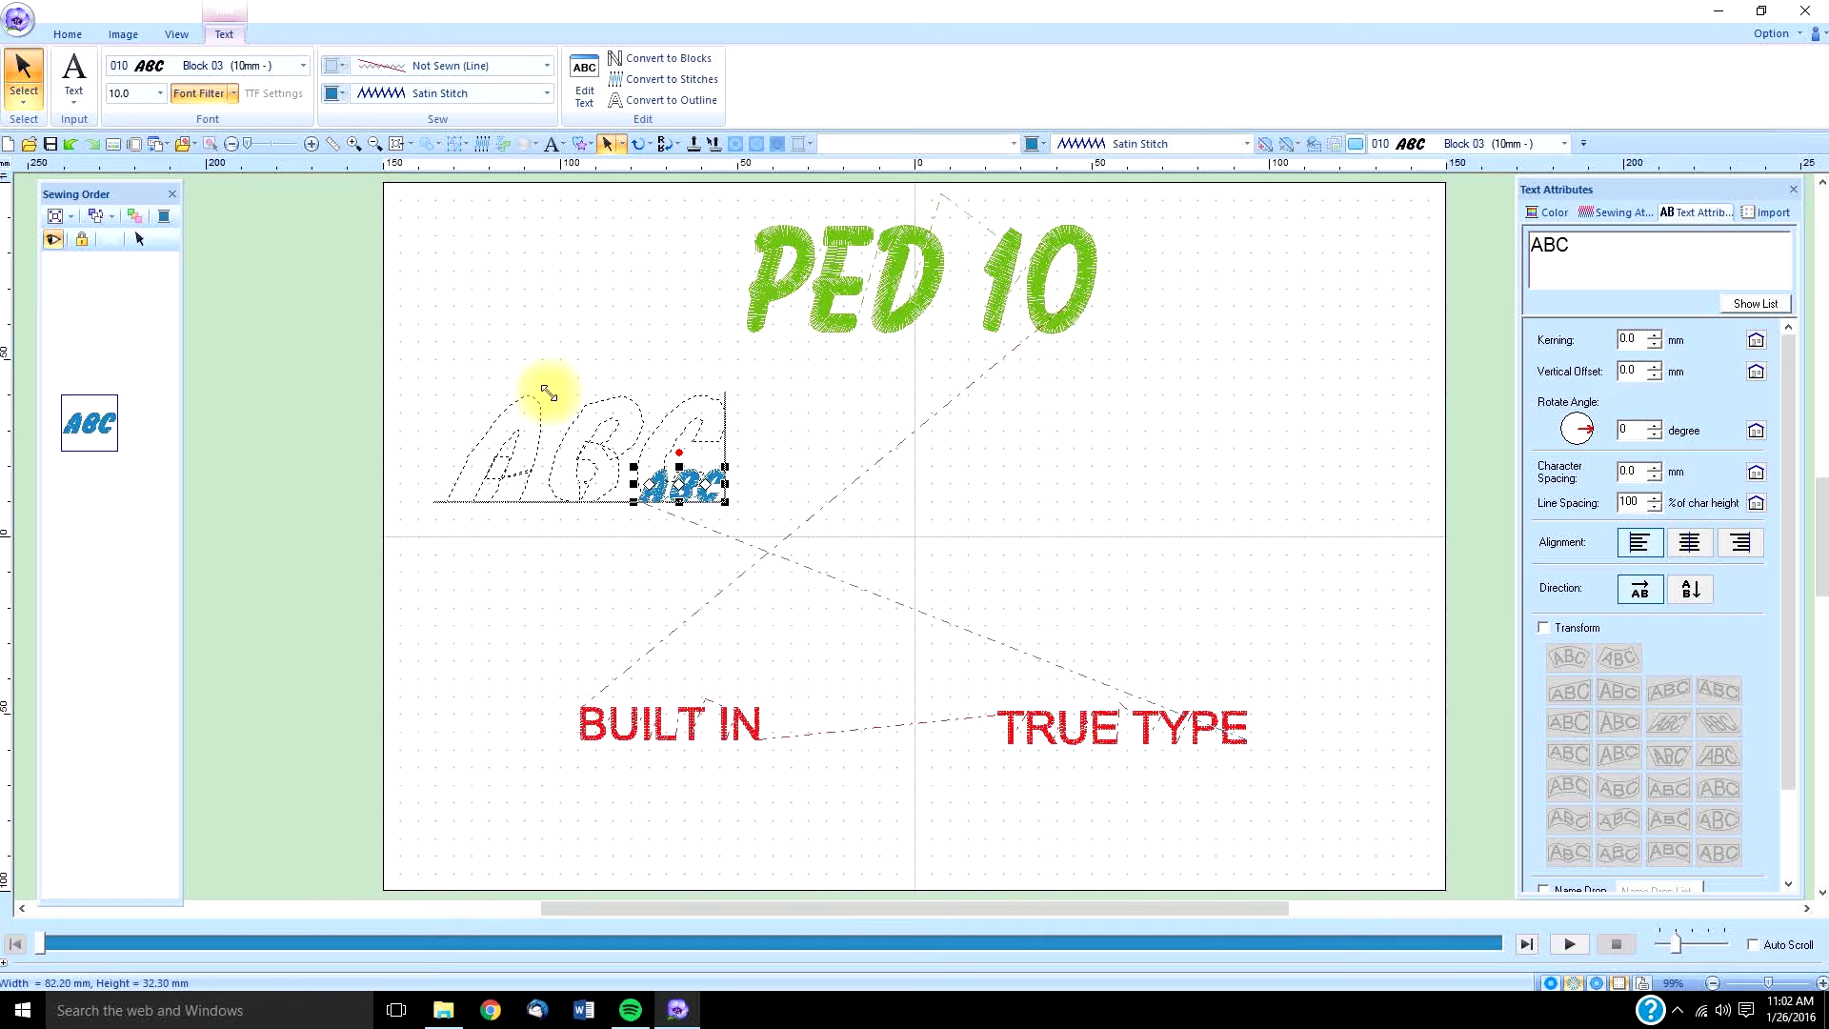
{"action": "left_click_drag", "start_coordinate": [612, 461], "coordinate": [714, 484]}
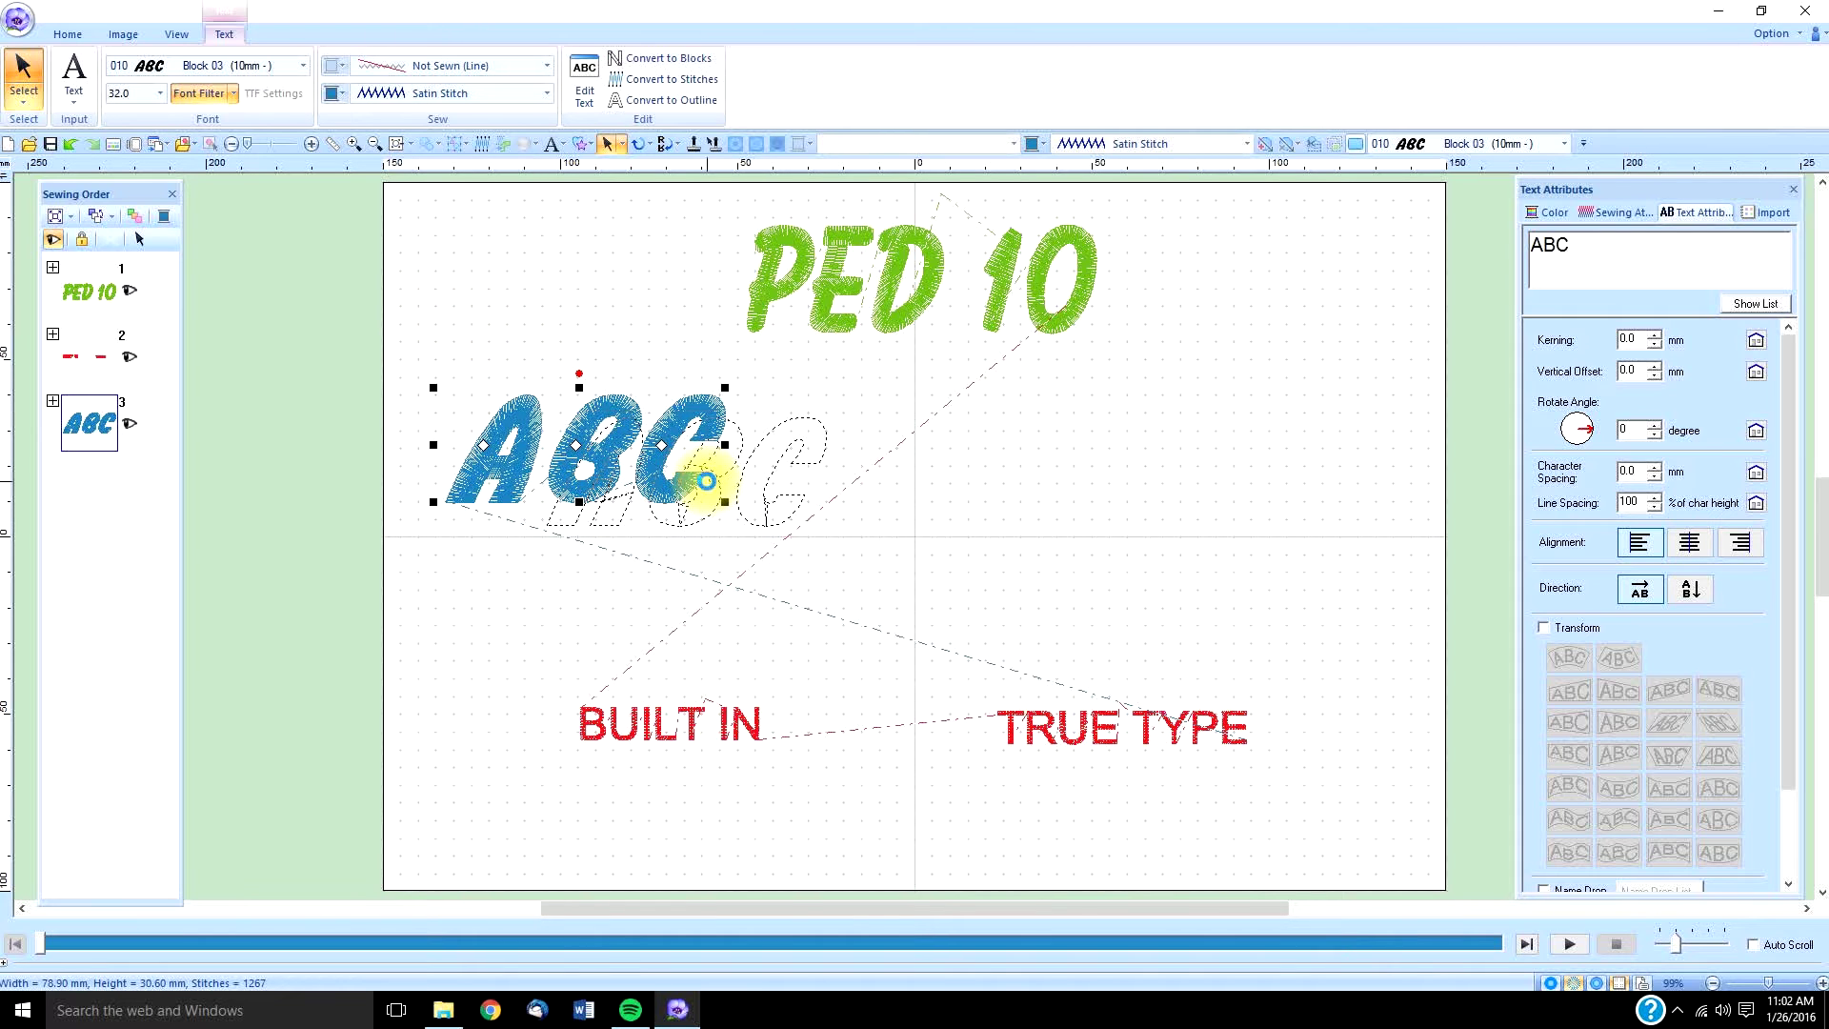
Set the Text tool to the TrueType font Balogna.
{"action": "left_click", "coordinate": [943, 456]}
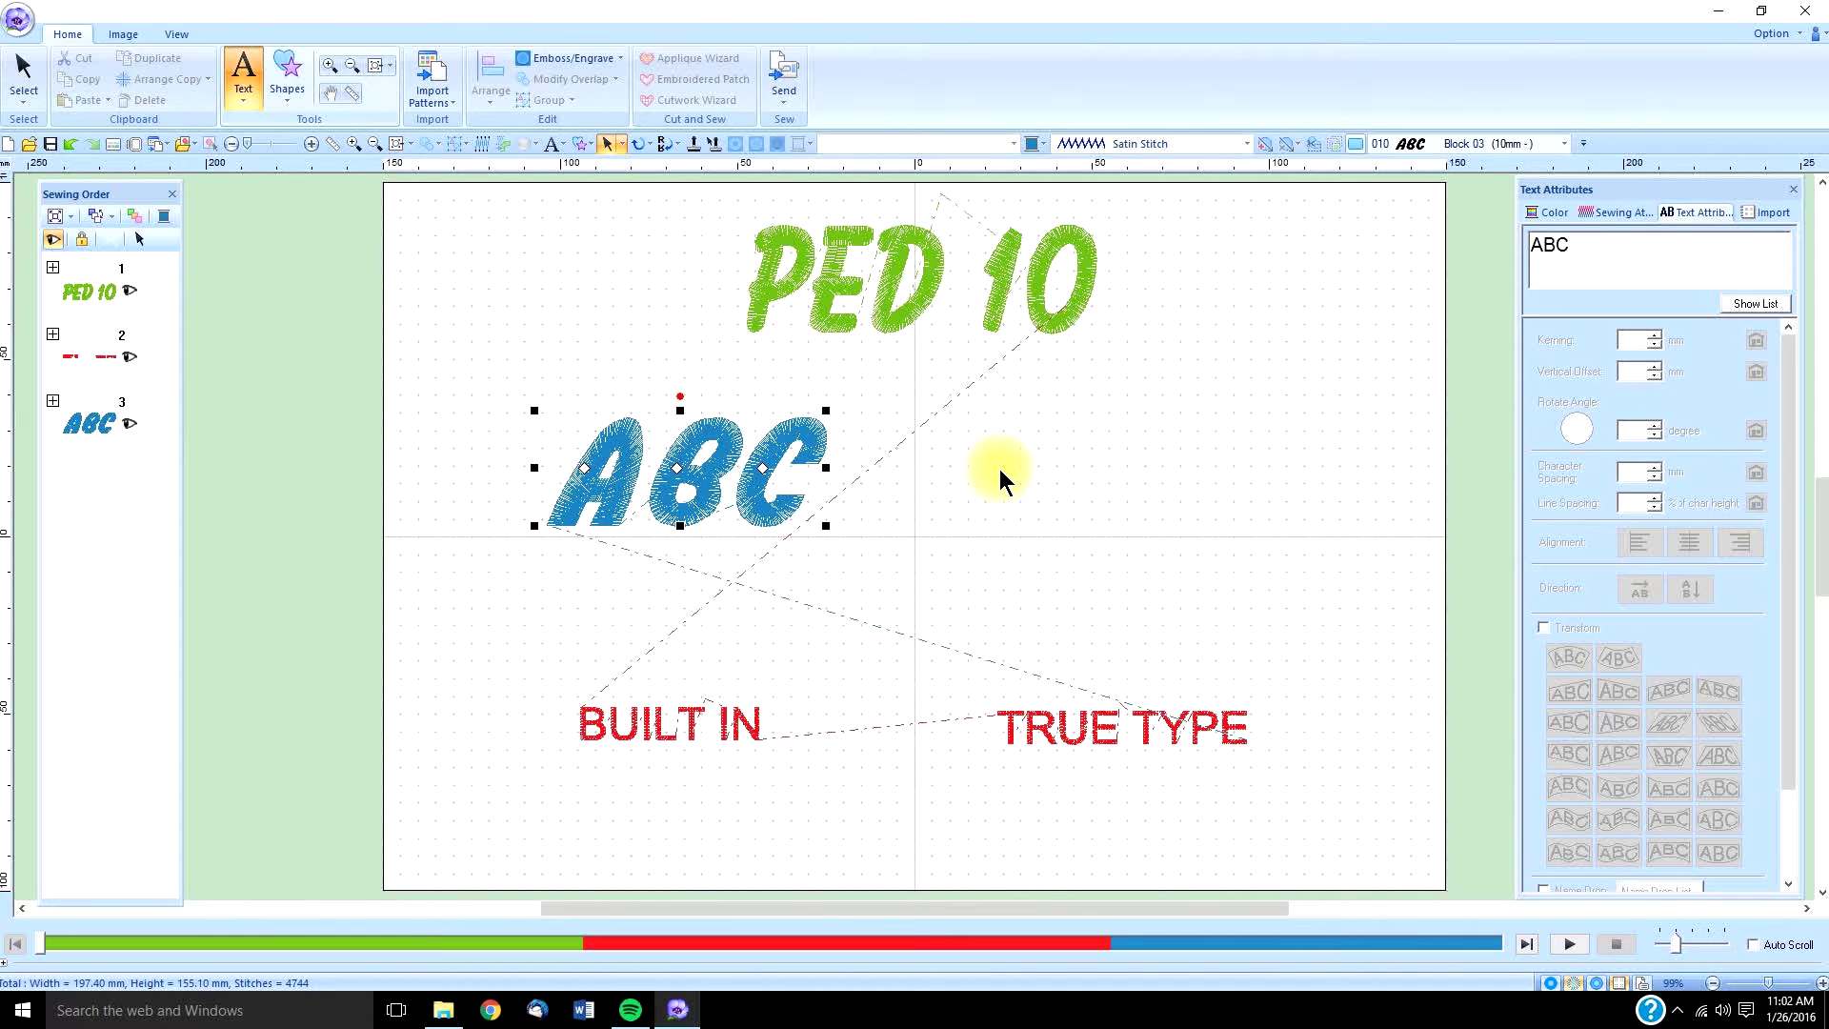
{"action": "left_click", "coordinate": [244, 80]}
{"action": "left_click", "coordinate": [245, 147]}
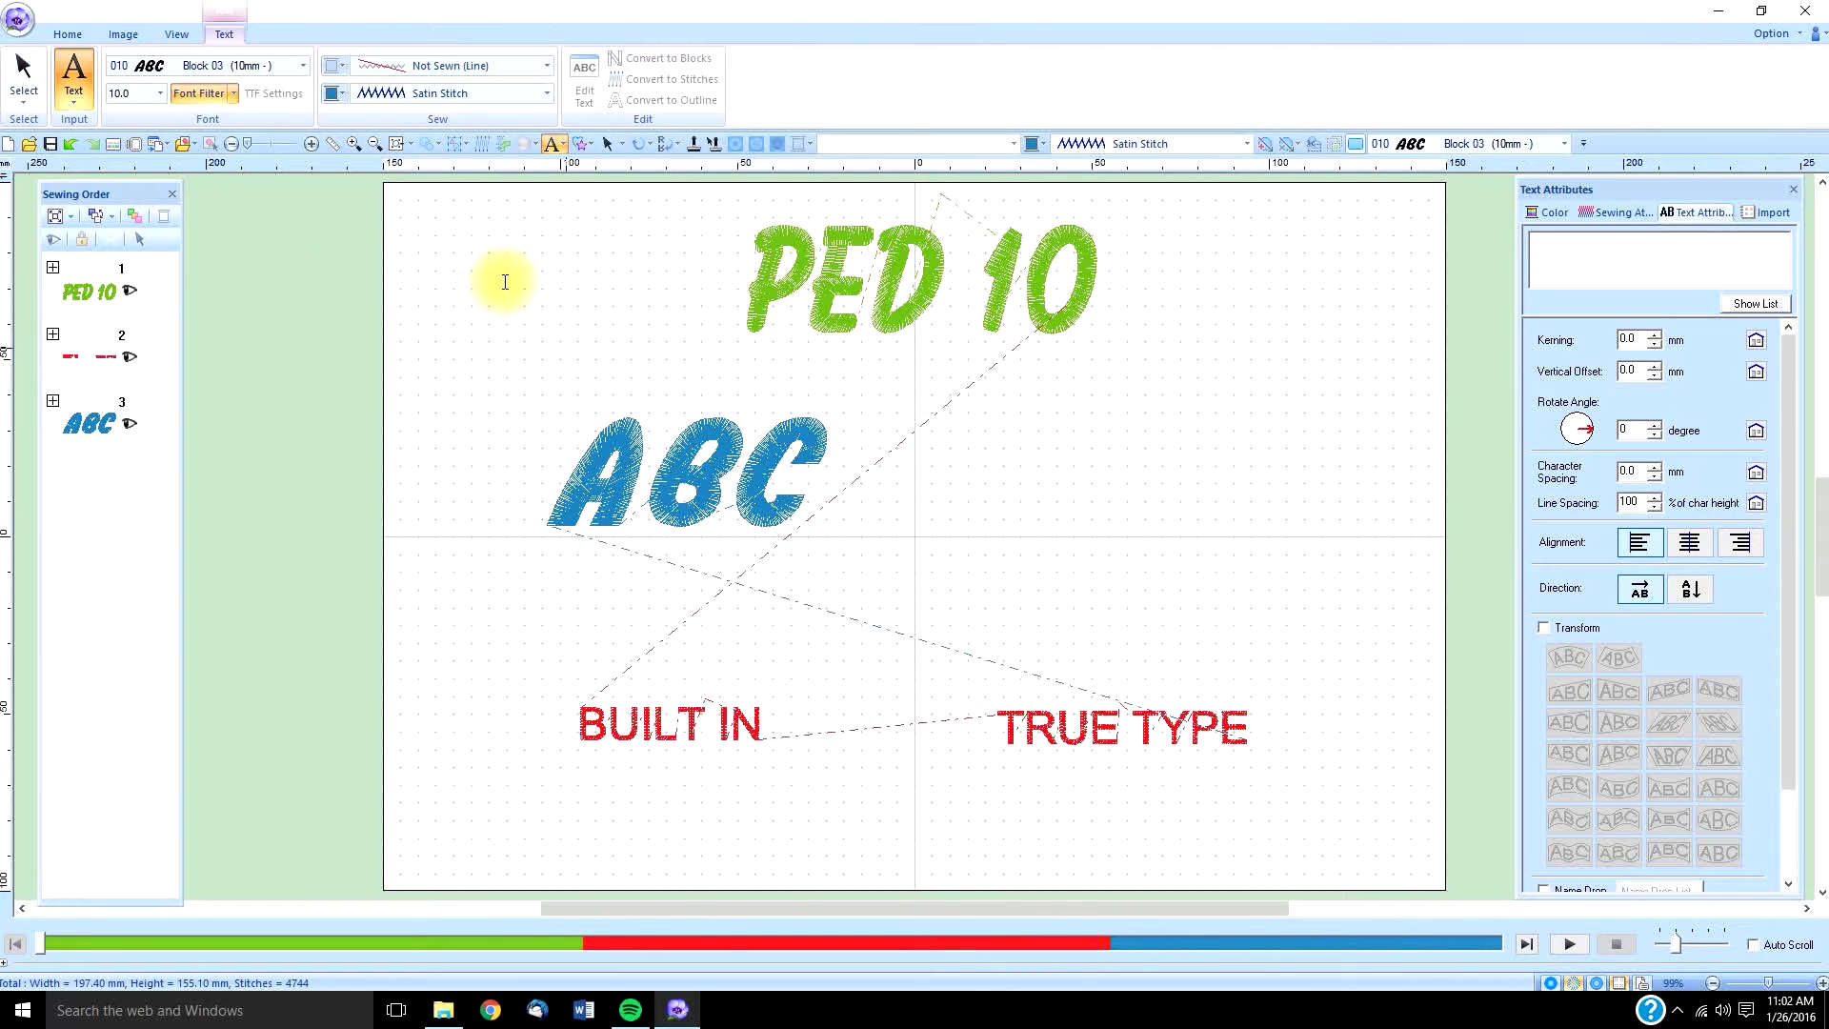
{"action": "left_click", "coordinate": [304, 65]}
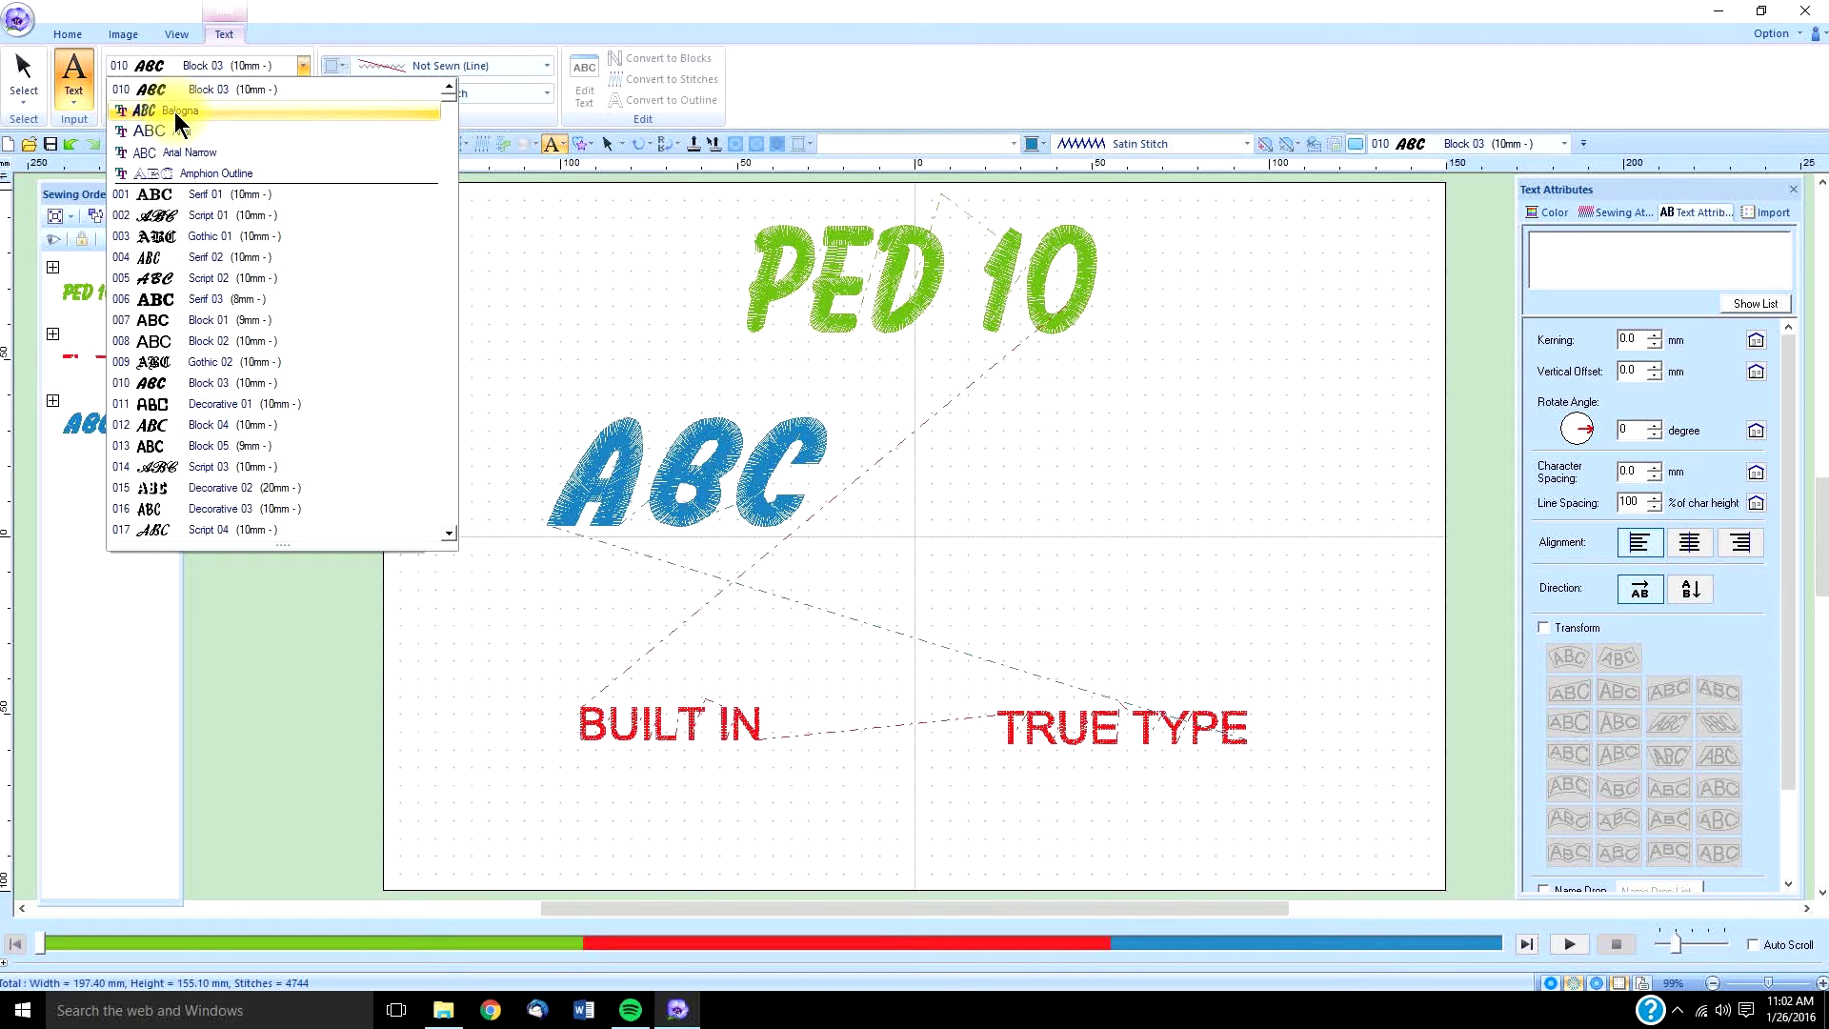
{"action": "left_click", "coordinate": [249, 108]}
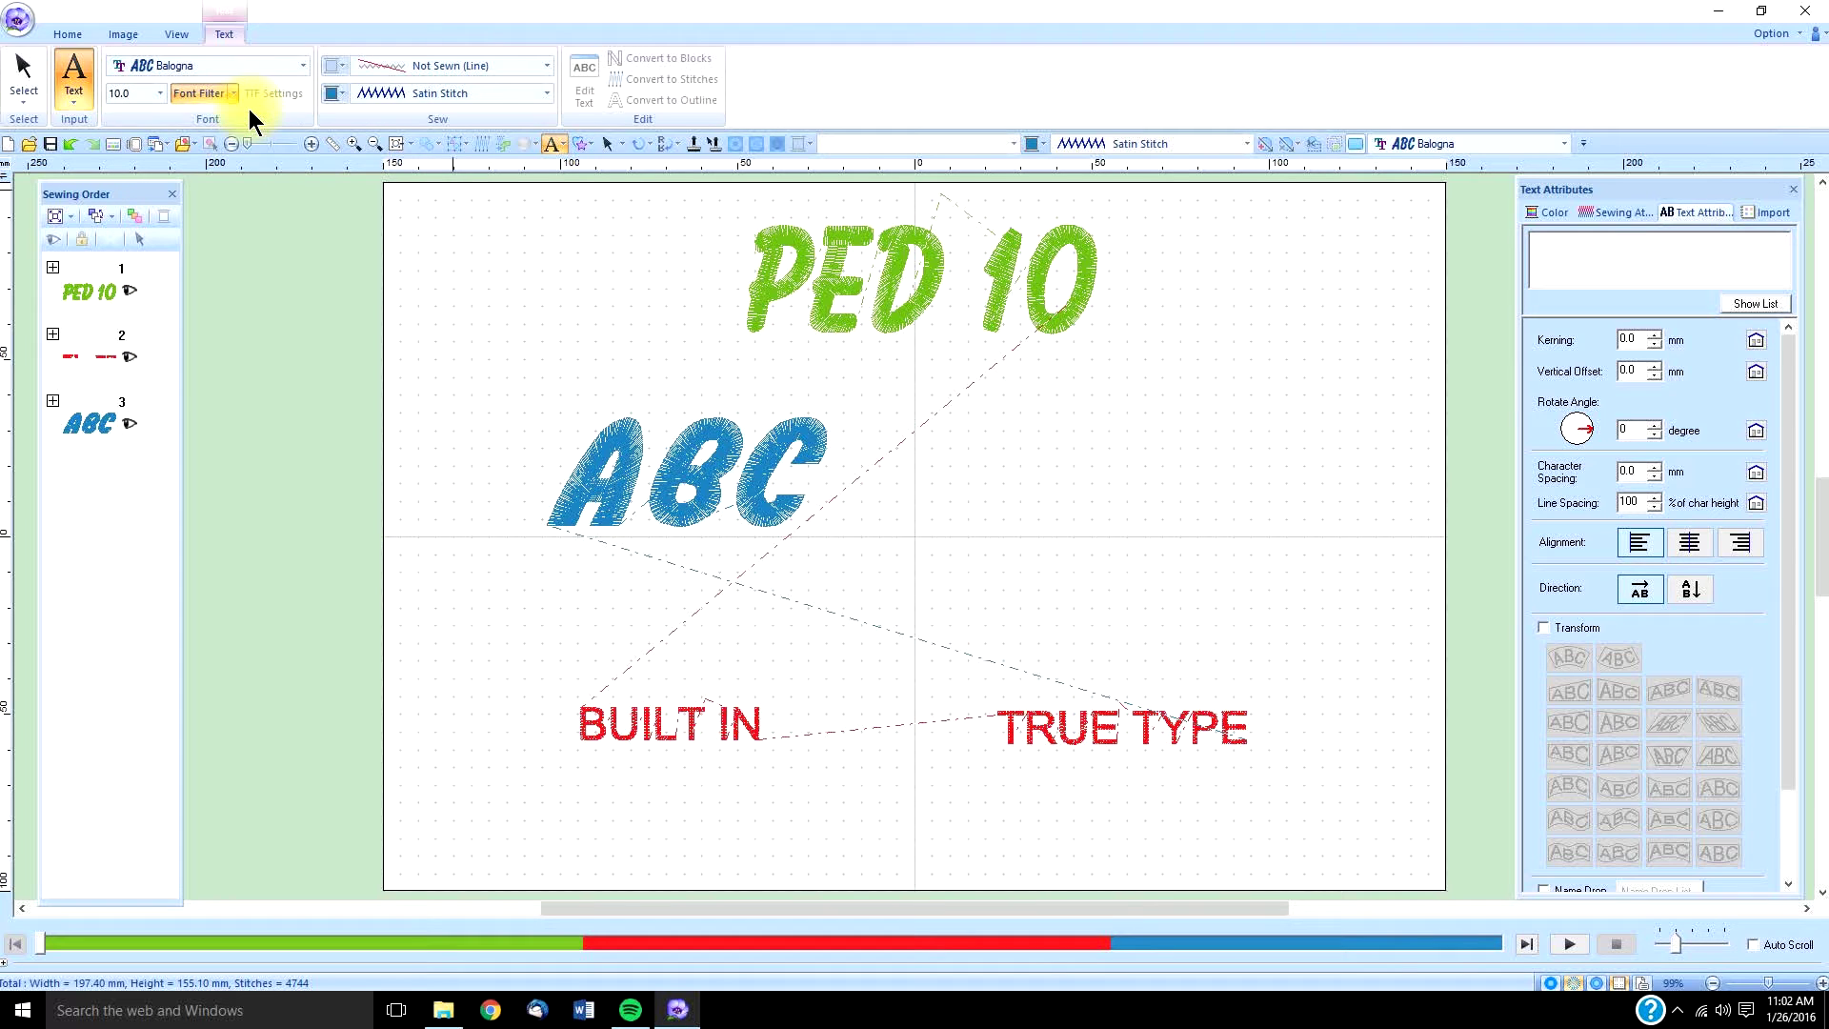
Add 'ABC' in Balogna right of centre and enlarge it to about 55.6 × 38.1 mm.
{"action": "left_click", "coordinate": [1052, 455]}
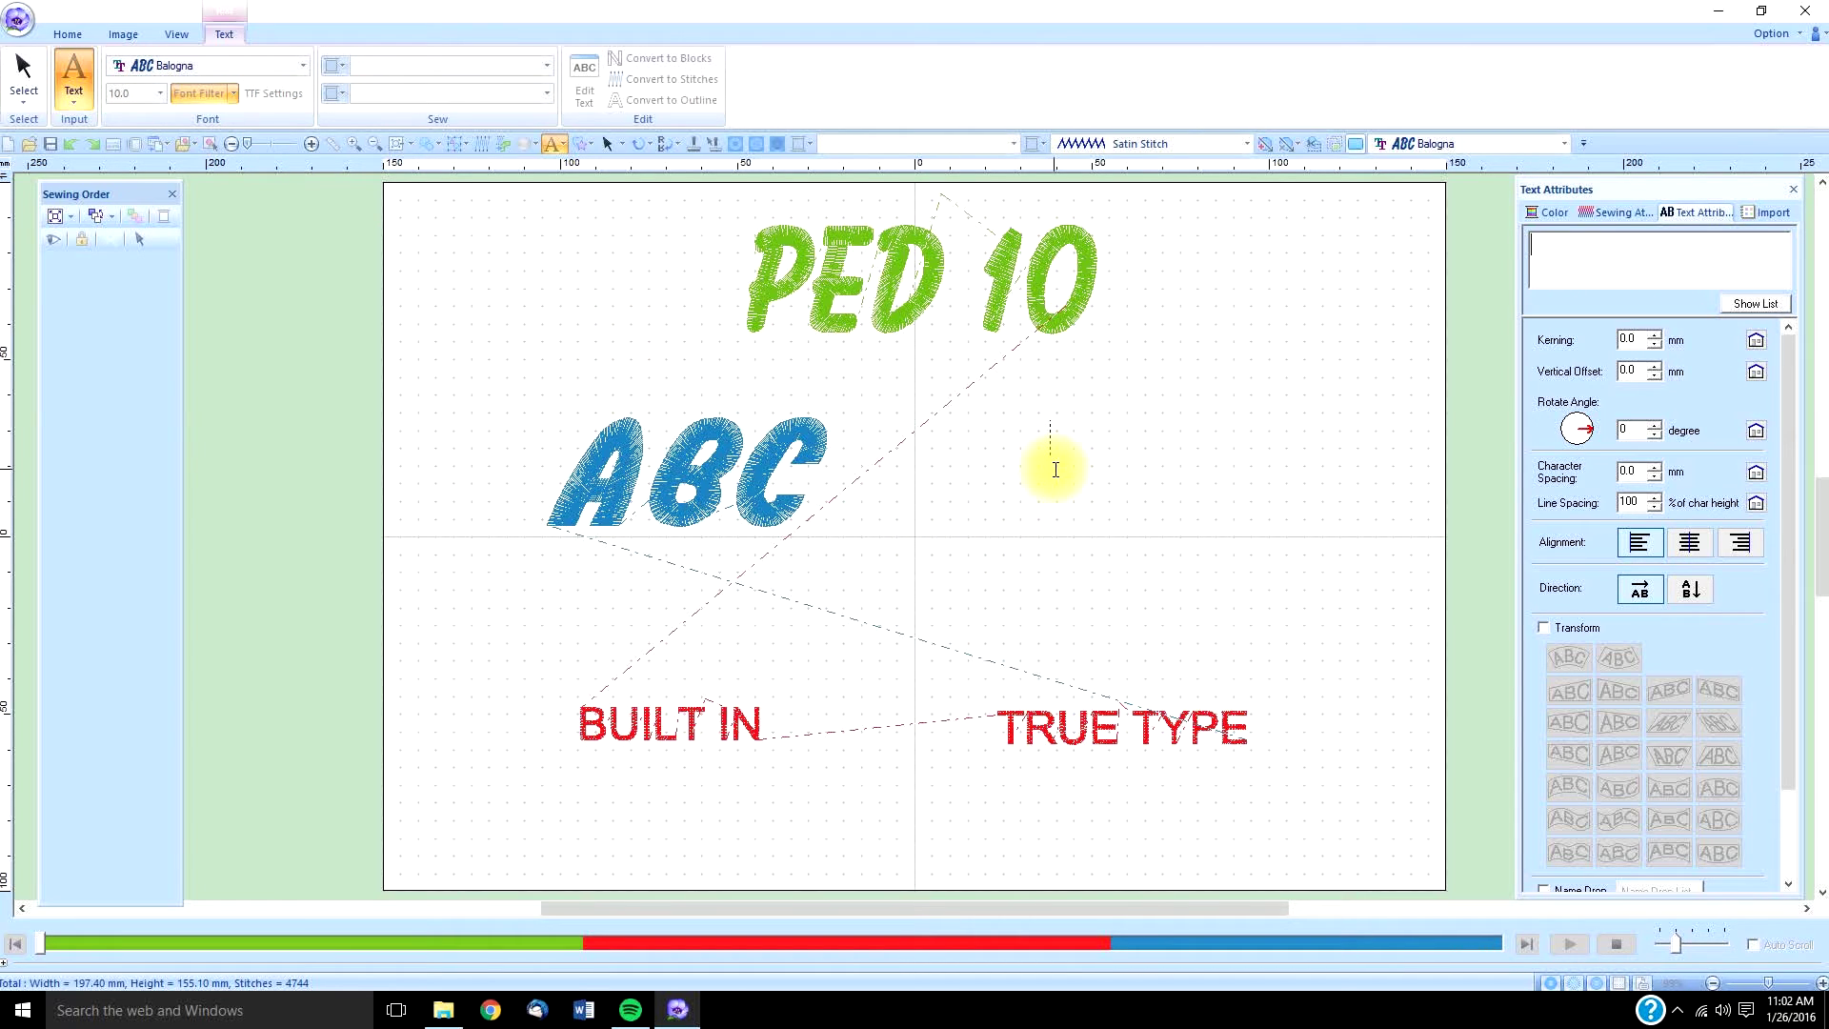
{"action": "type", "text": "ABC"}
{"action": "left_click", "coordinate": [1054, 461]}
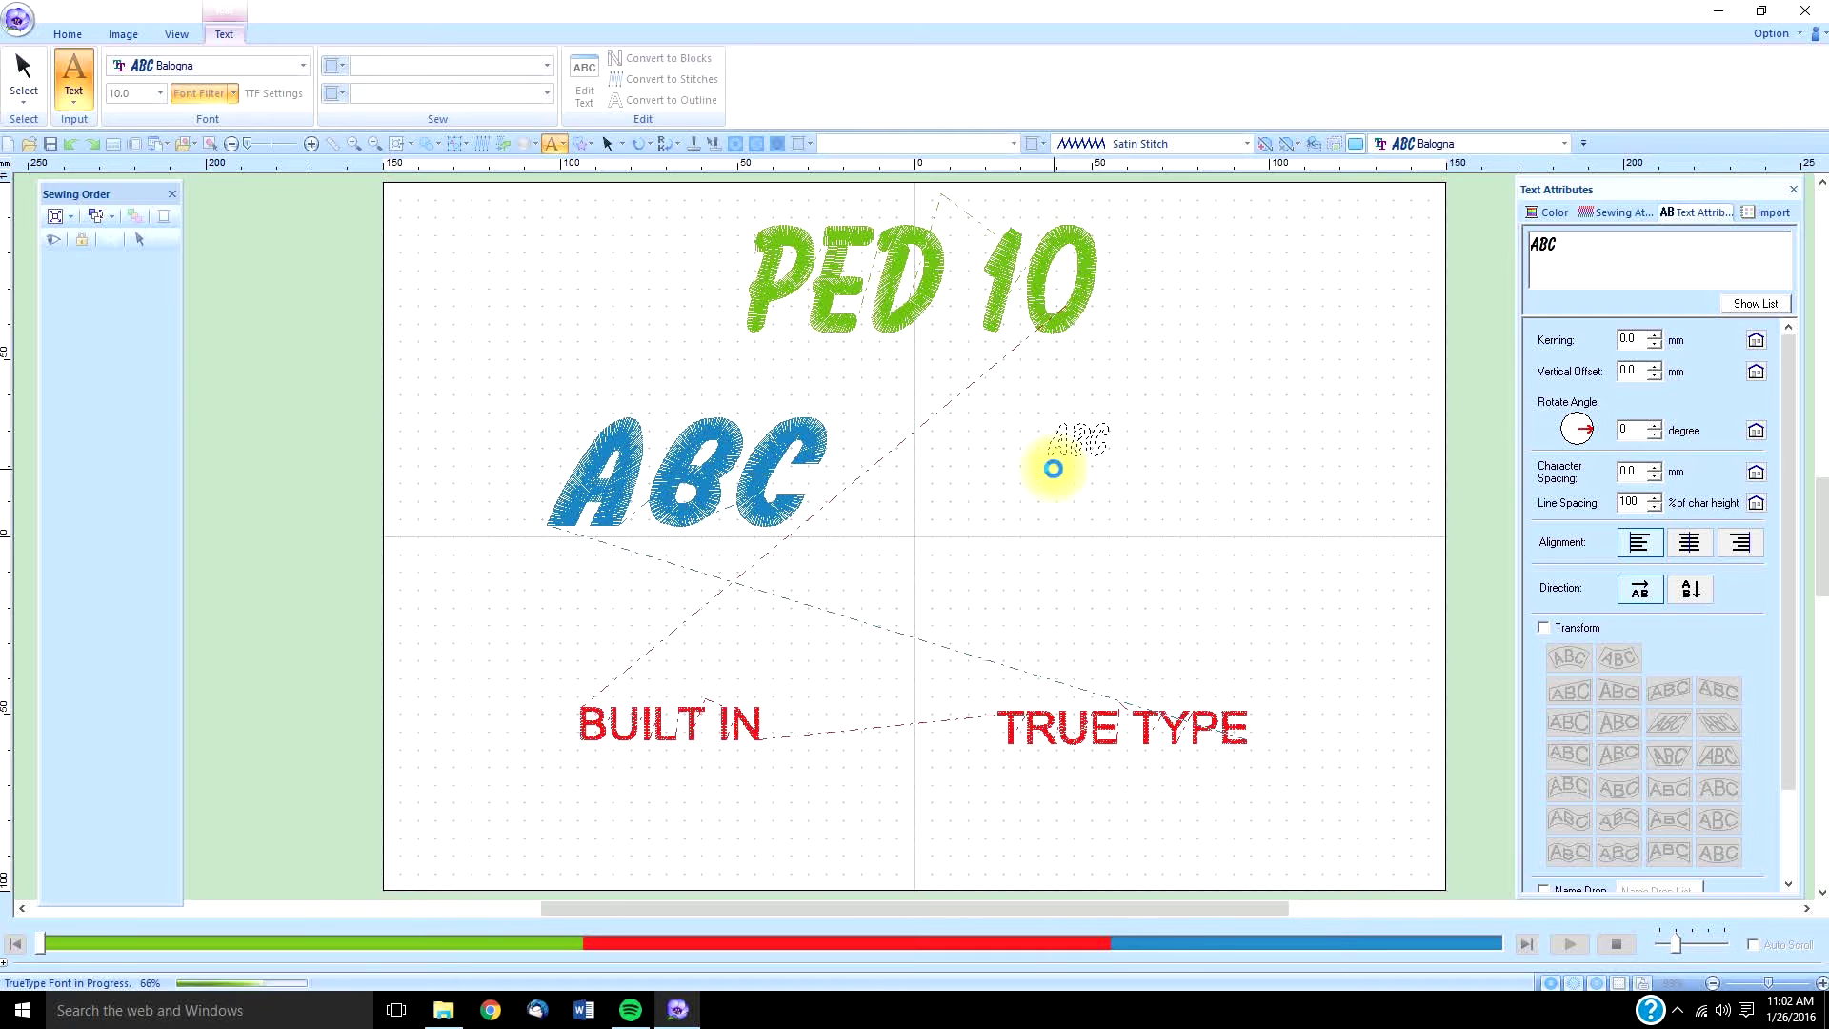
{"action": "left_click", "coordinate": [1050, 443]}
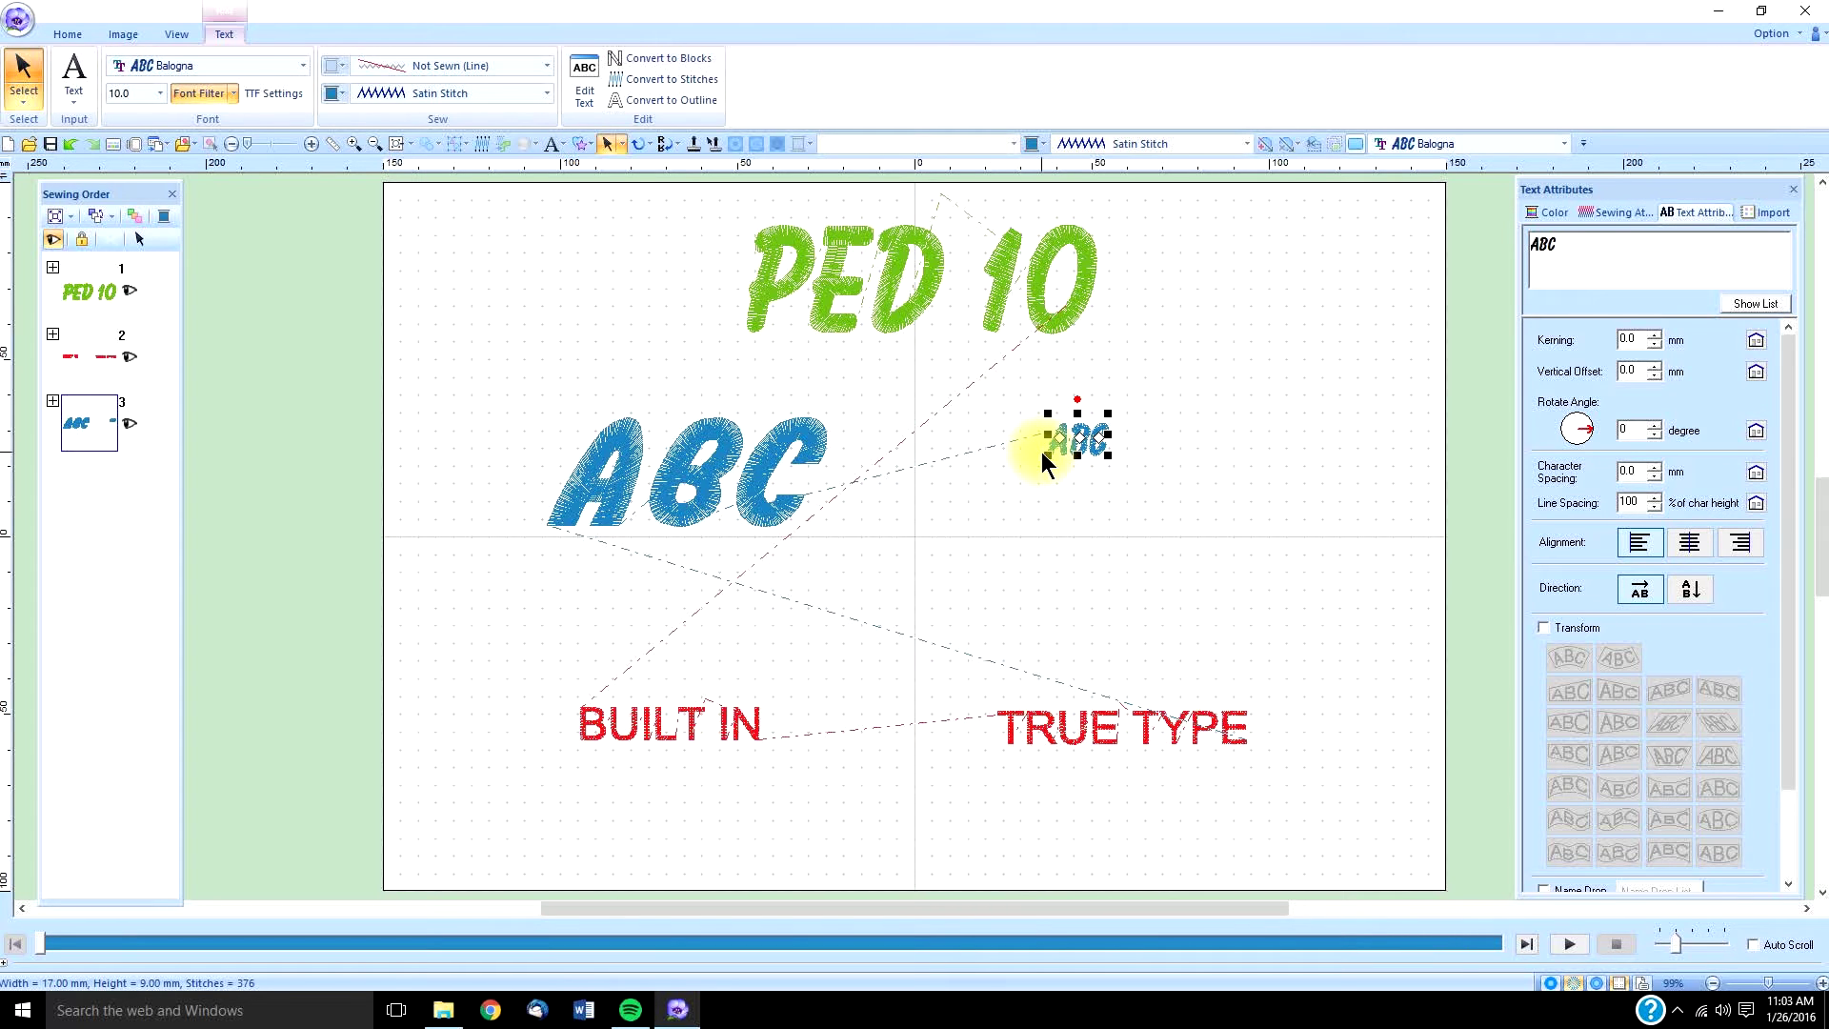
{"action": "left_click_drag", "start_coordinate": [1048, 454], "coordinate": [907, 539]}
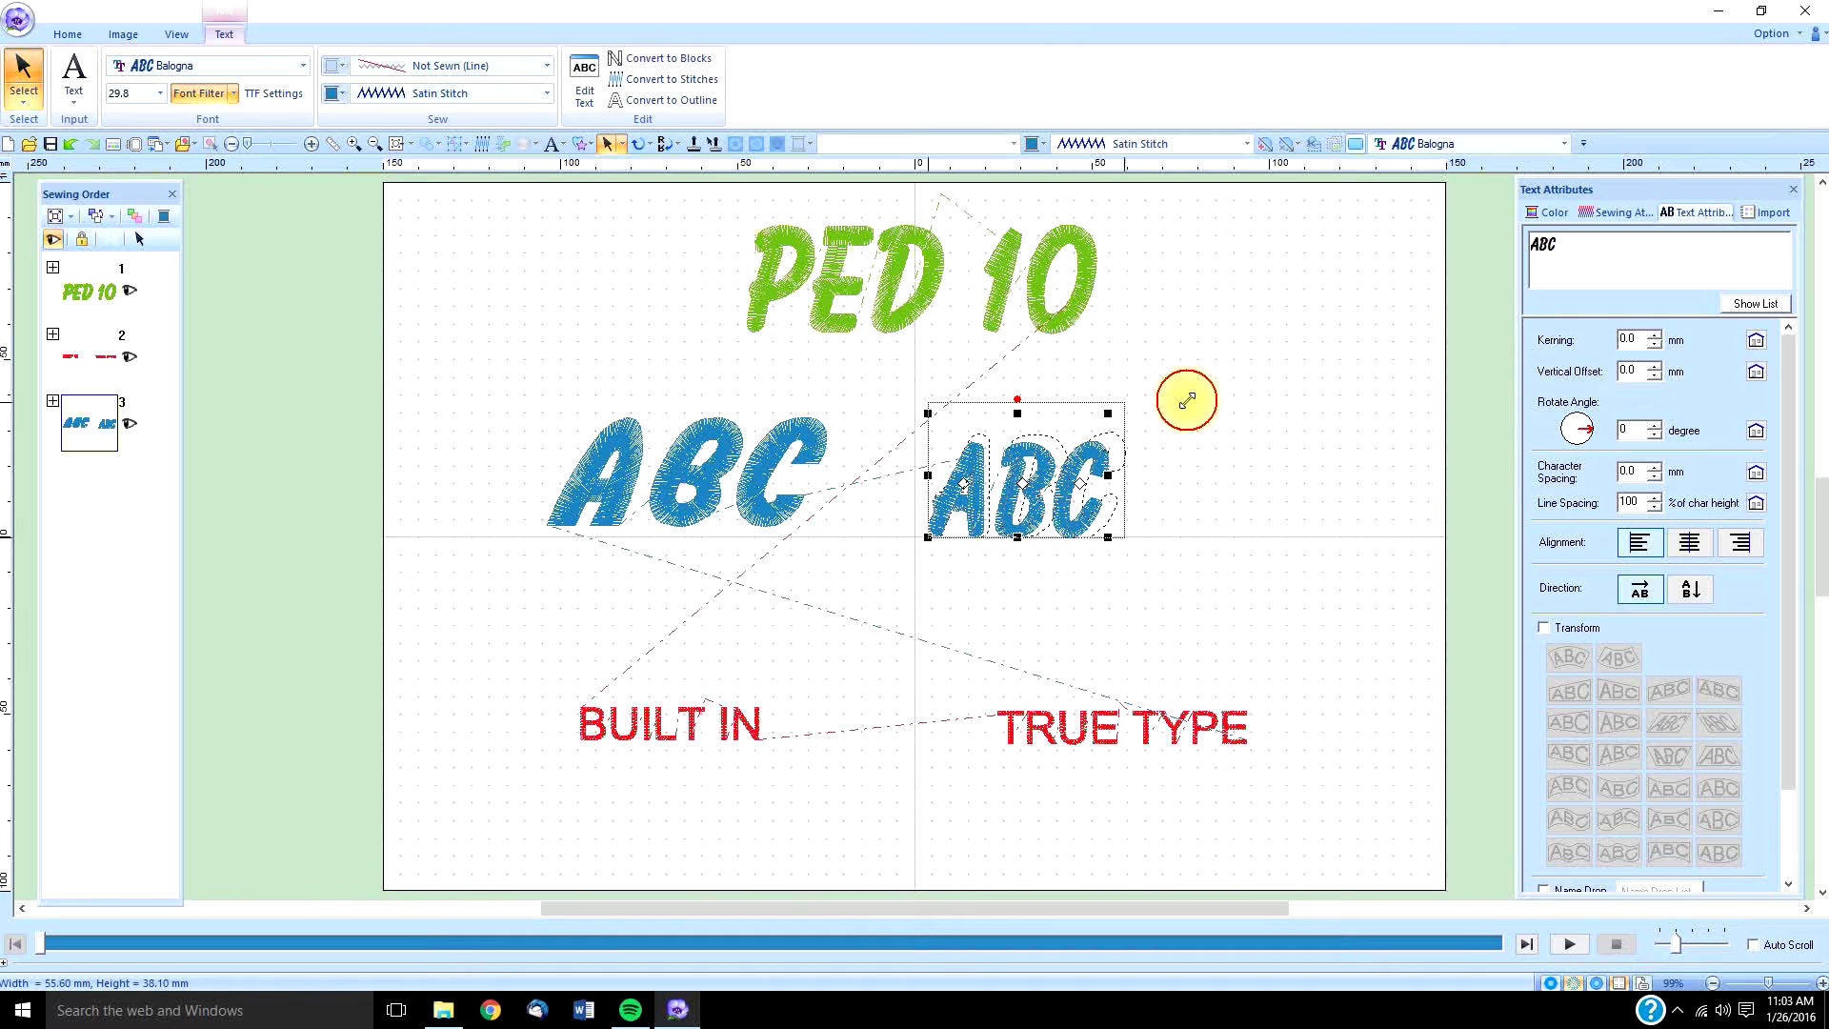
Resize the Balogna ABC to about 67.6 × 36.0 mm, then select the Block 03 ABC to compare.
{"action": "left_click_drag", "start_coordinate": [1187, 400], "coordinate": [1266, 368]}
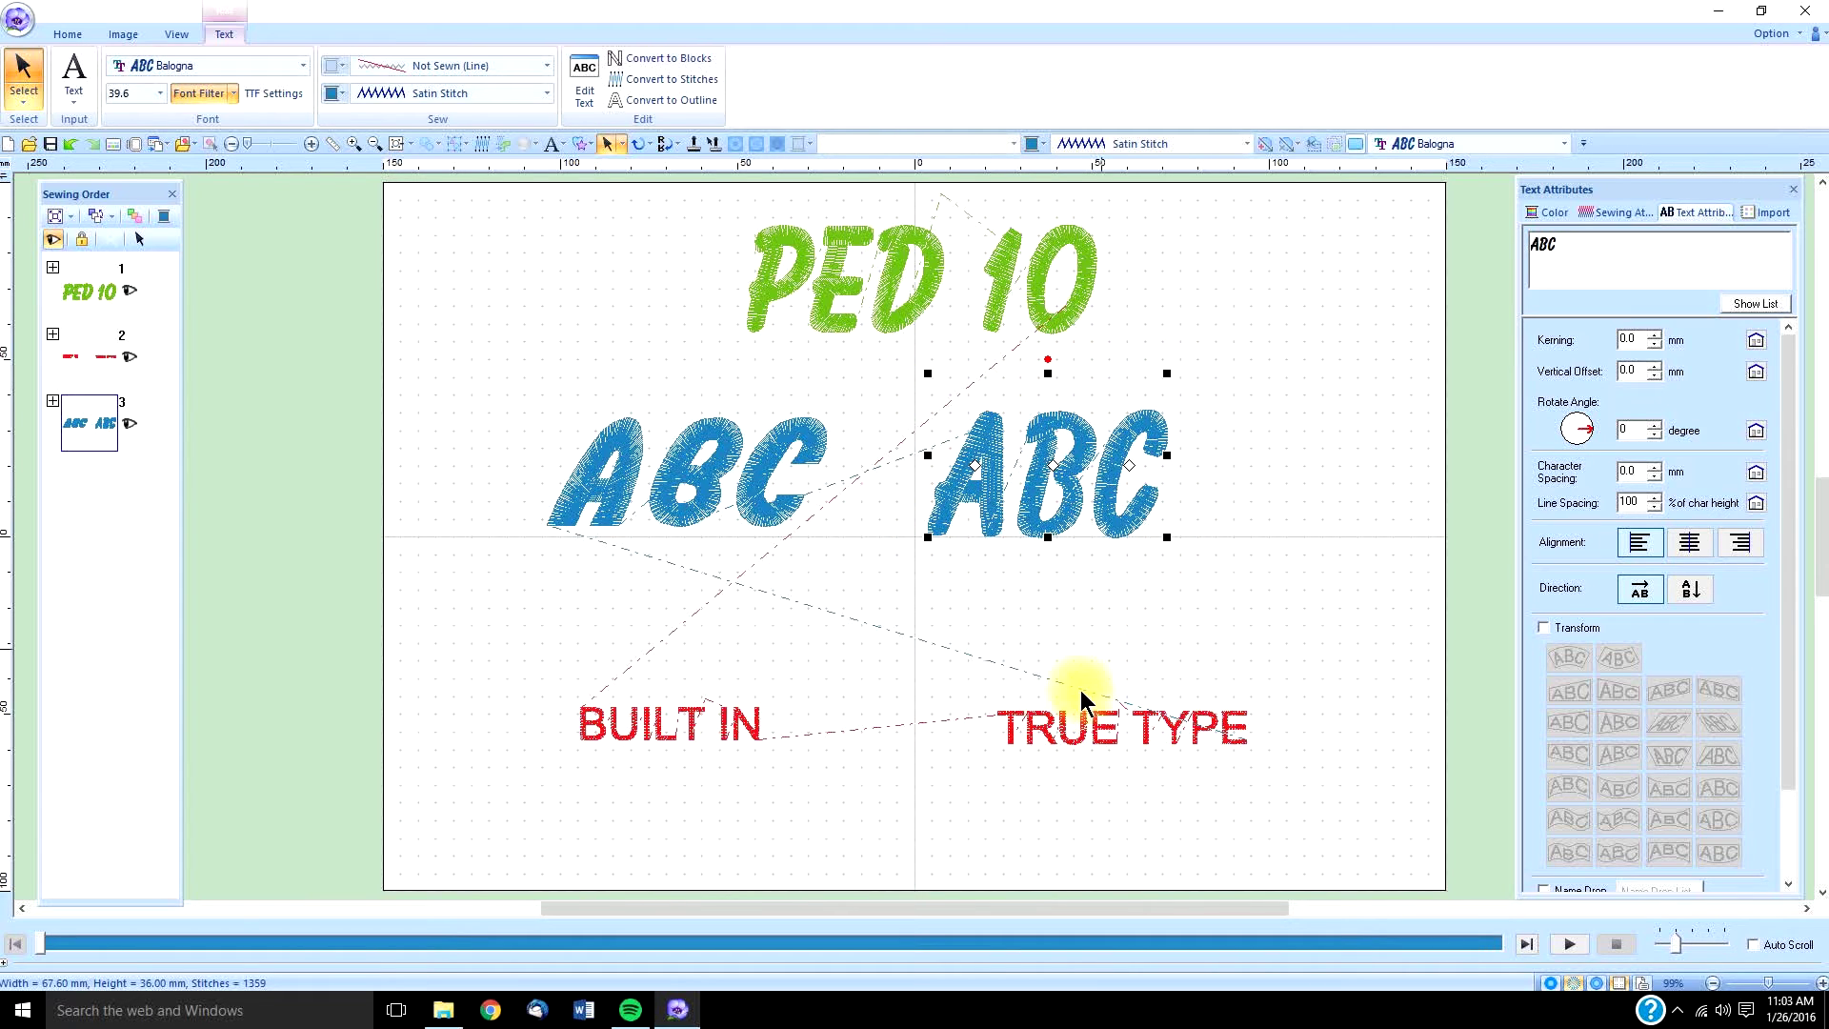
{"action": "left_click", "coordinate": [678, 469]}
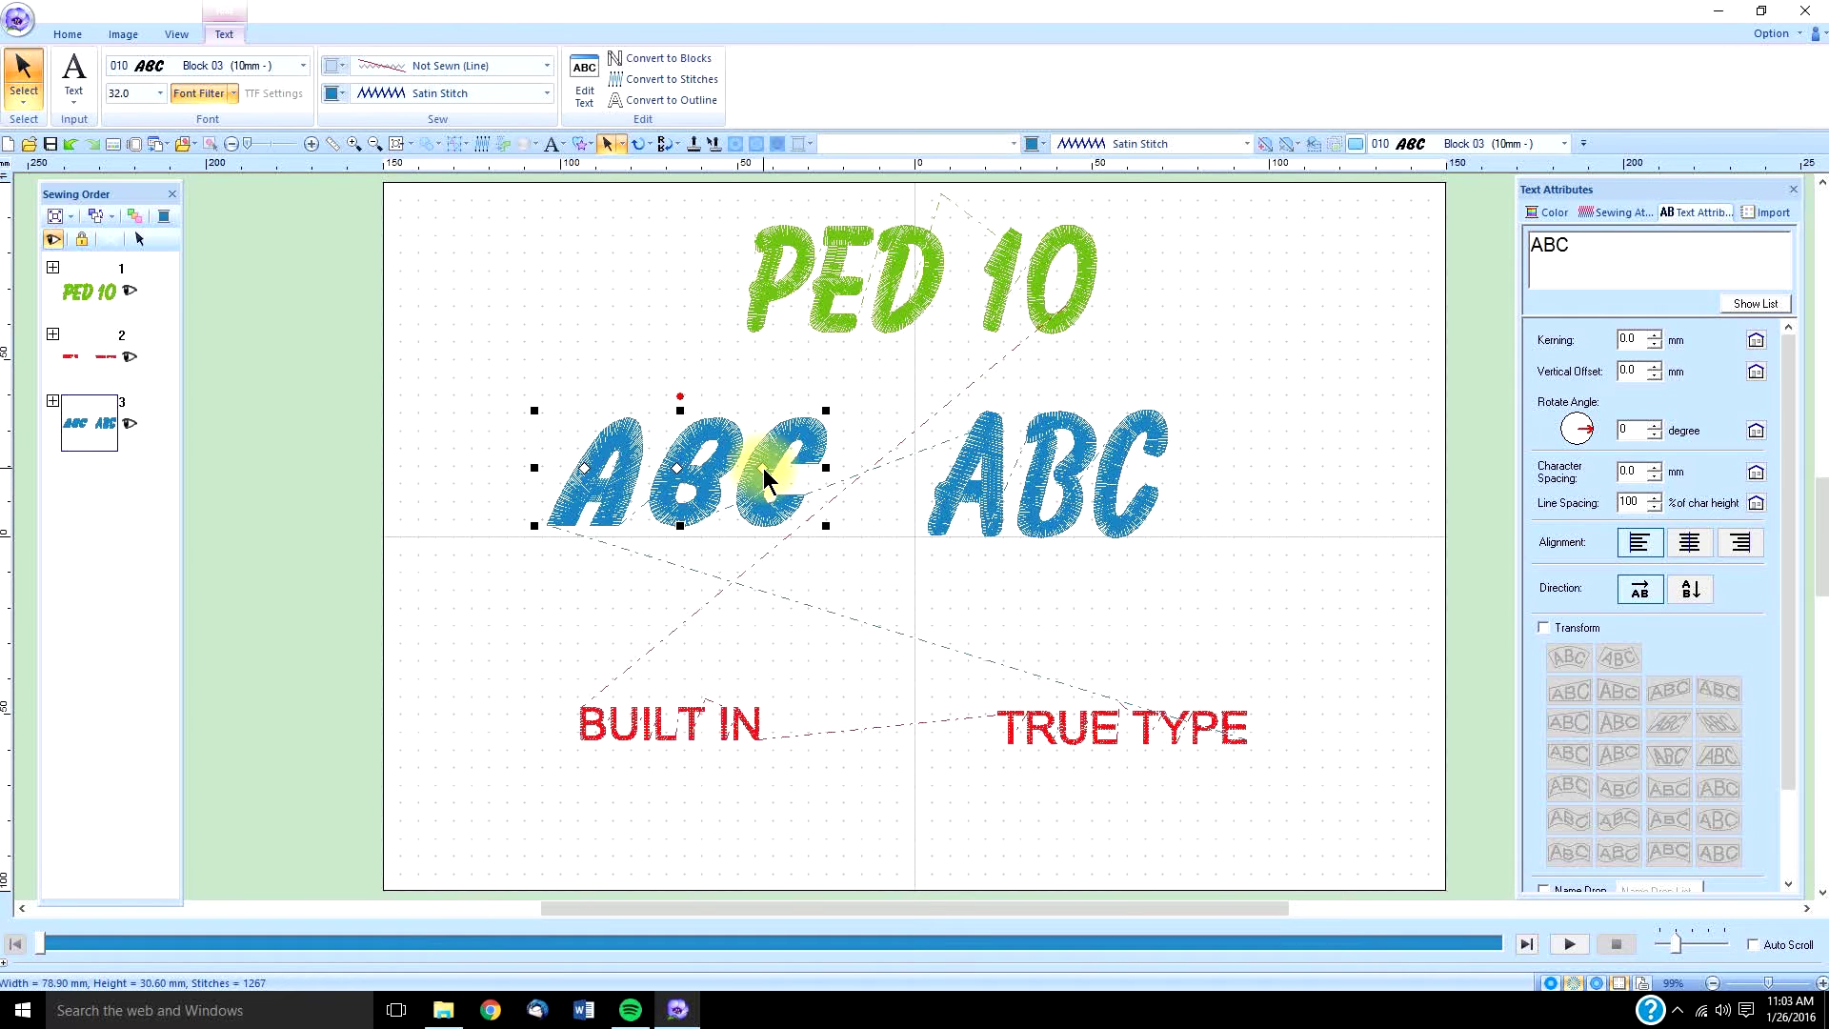
Space the Block 03 C further from AB and make it red.
{"action": "left_click", "coordinate": [764, 470]}
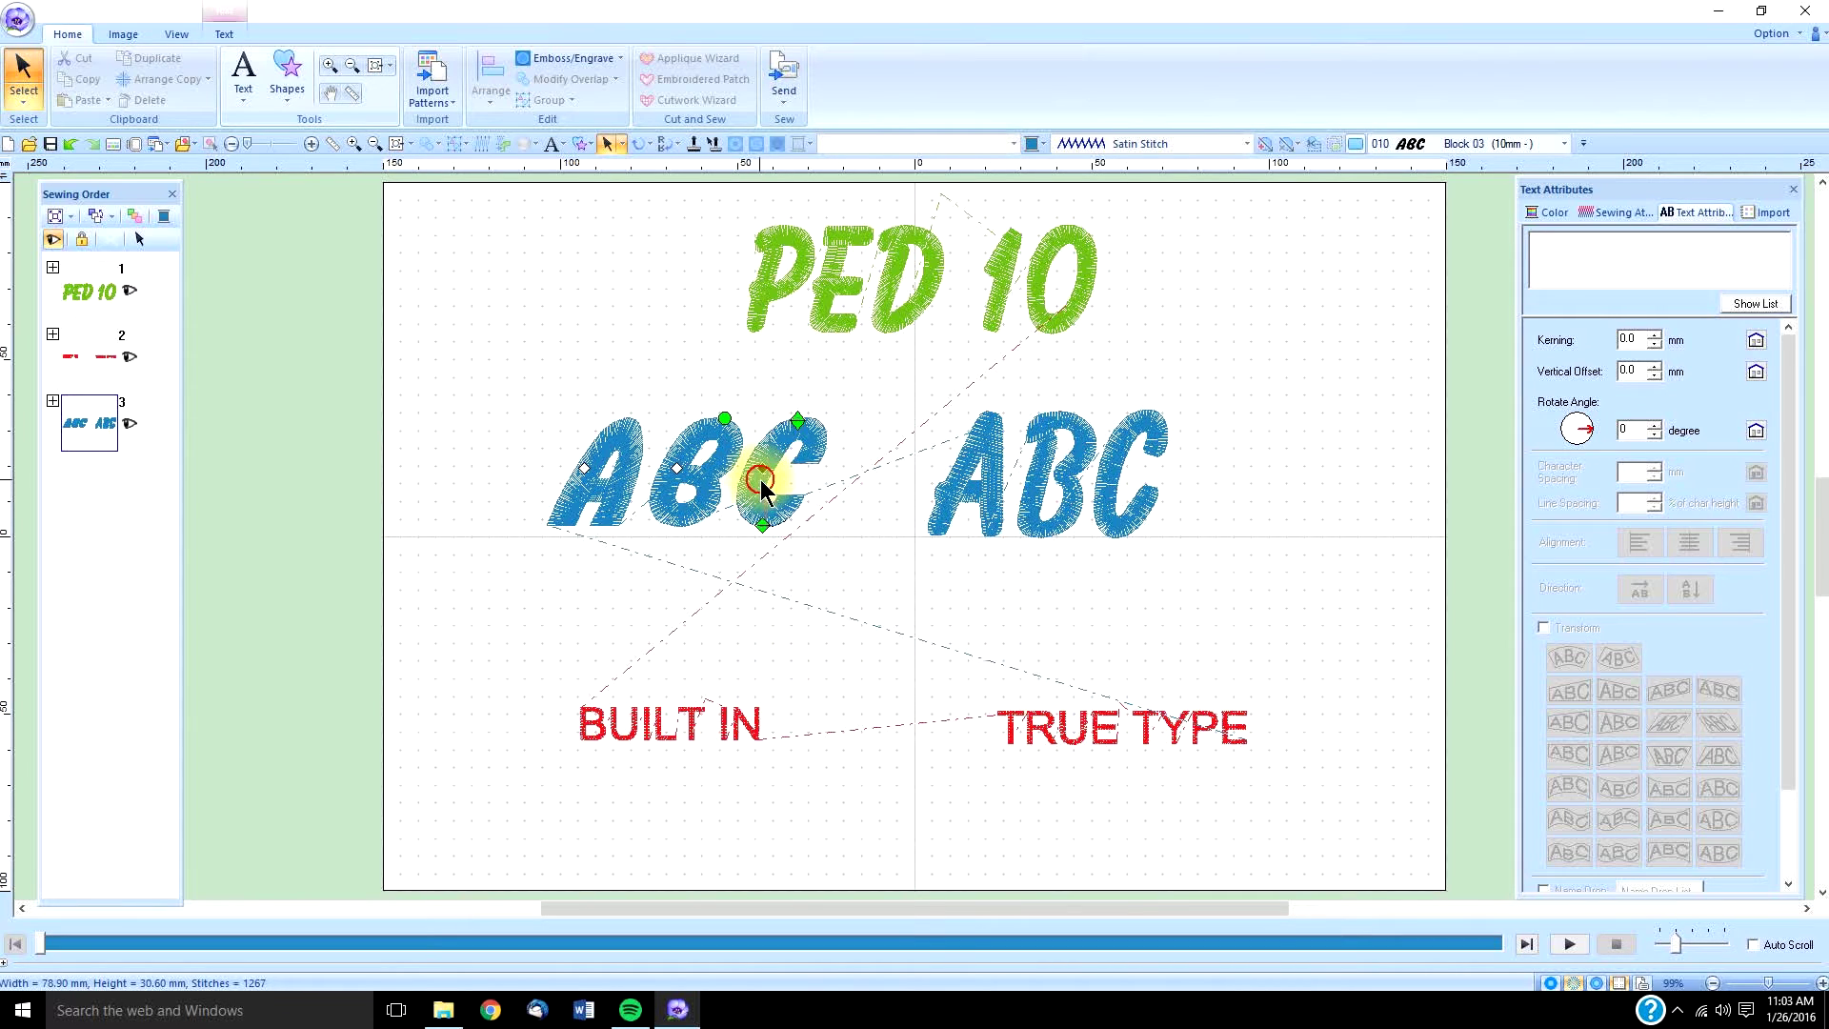
{"action": "left_click_drag", "start_coordinate": [761, 478], "coordinate": [775, 479]}
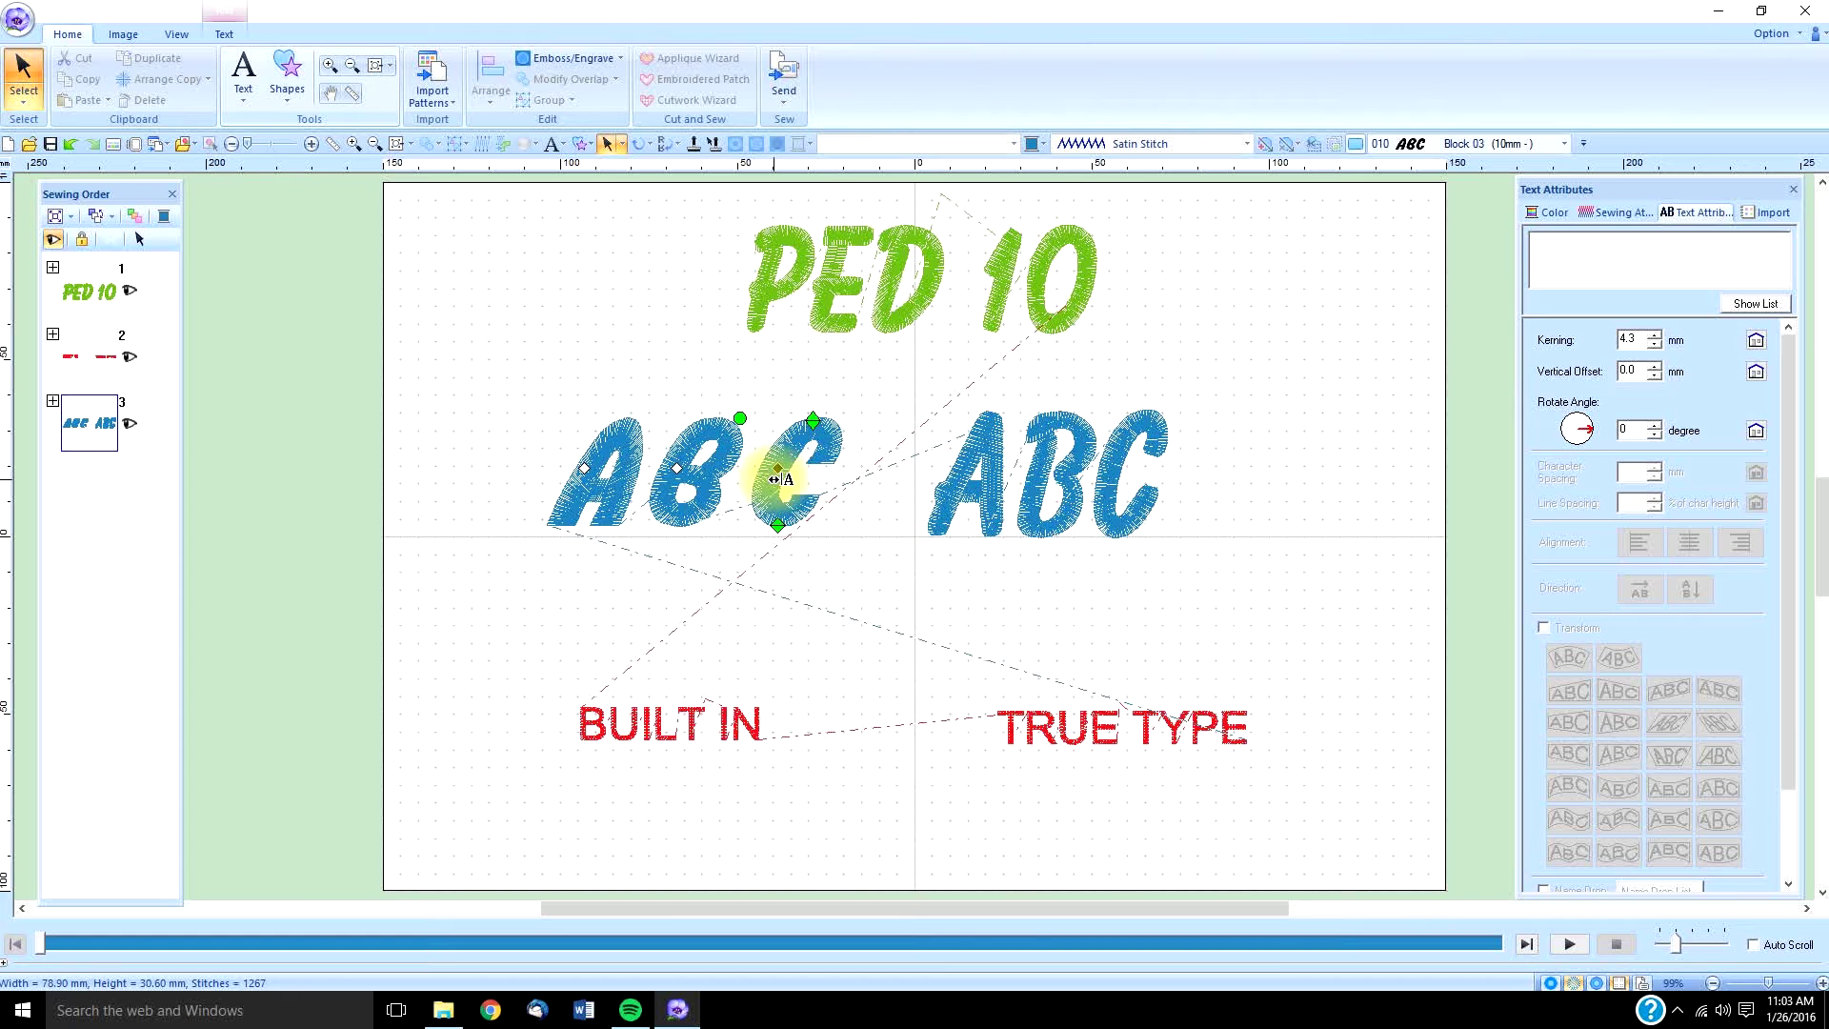
{"action": "left_click", "coordinate": [1035, 143]}
{"action": "left_click", "coordinate": [1066, 185]}
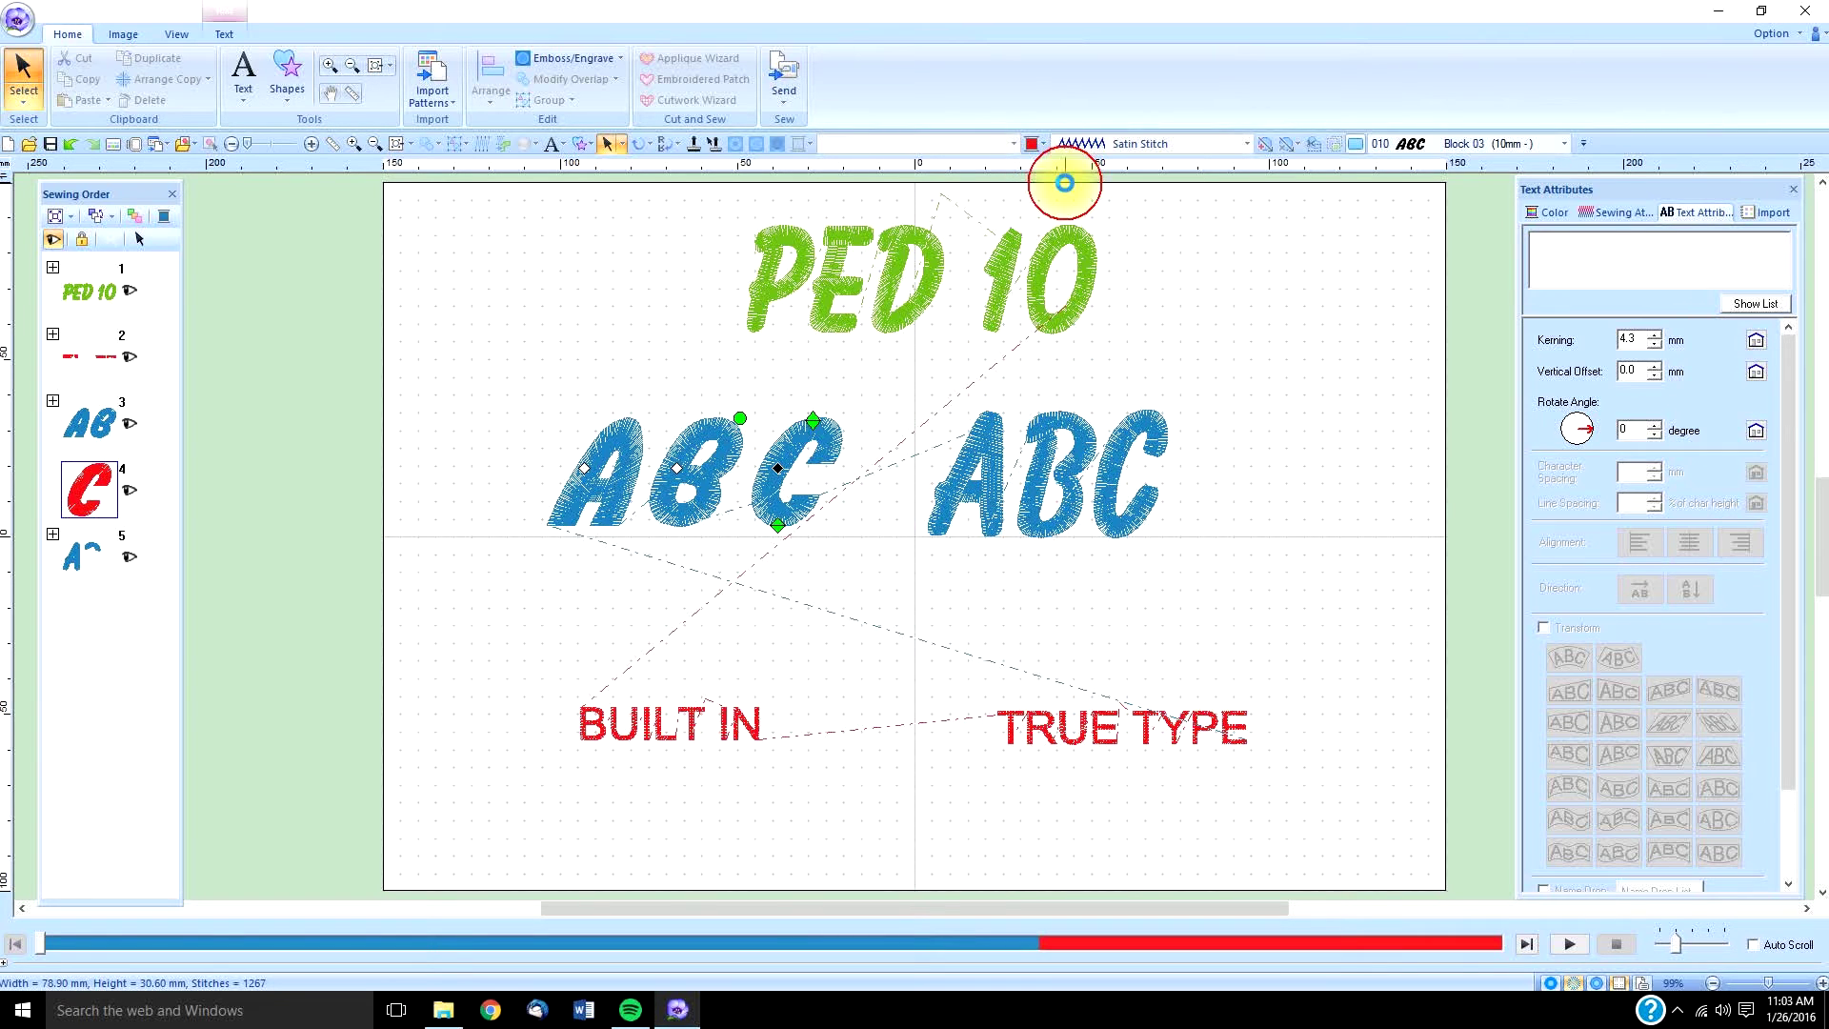
Move the Balogna C further right, giving it 4.9 mm kerning.
{"action": "left_click", "coordinate": [1073, 488]}
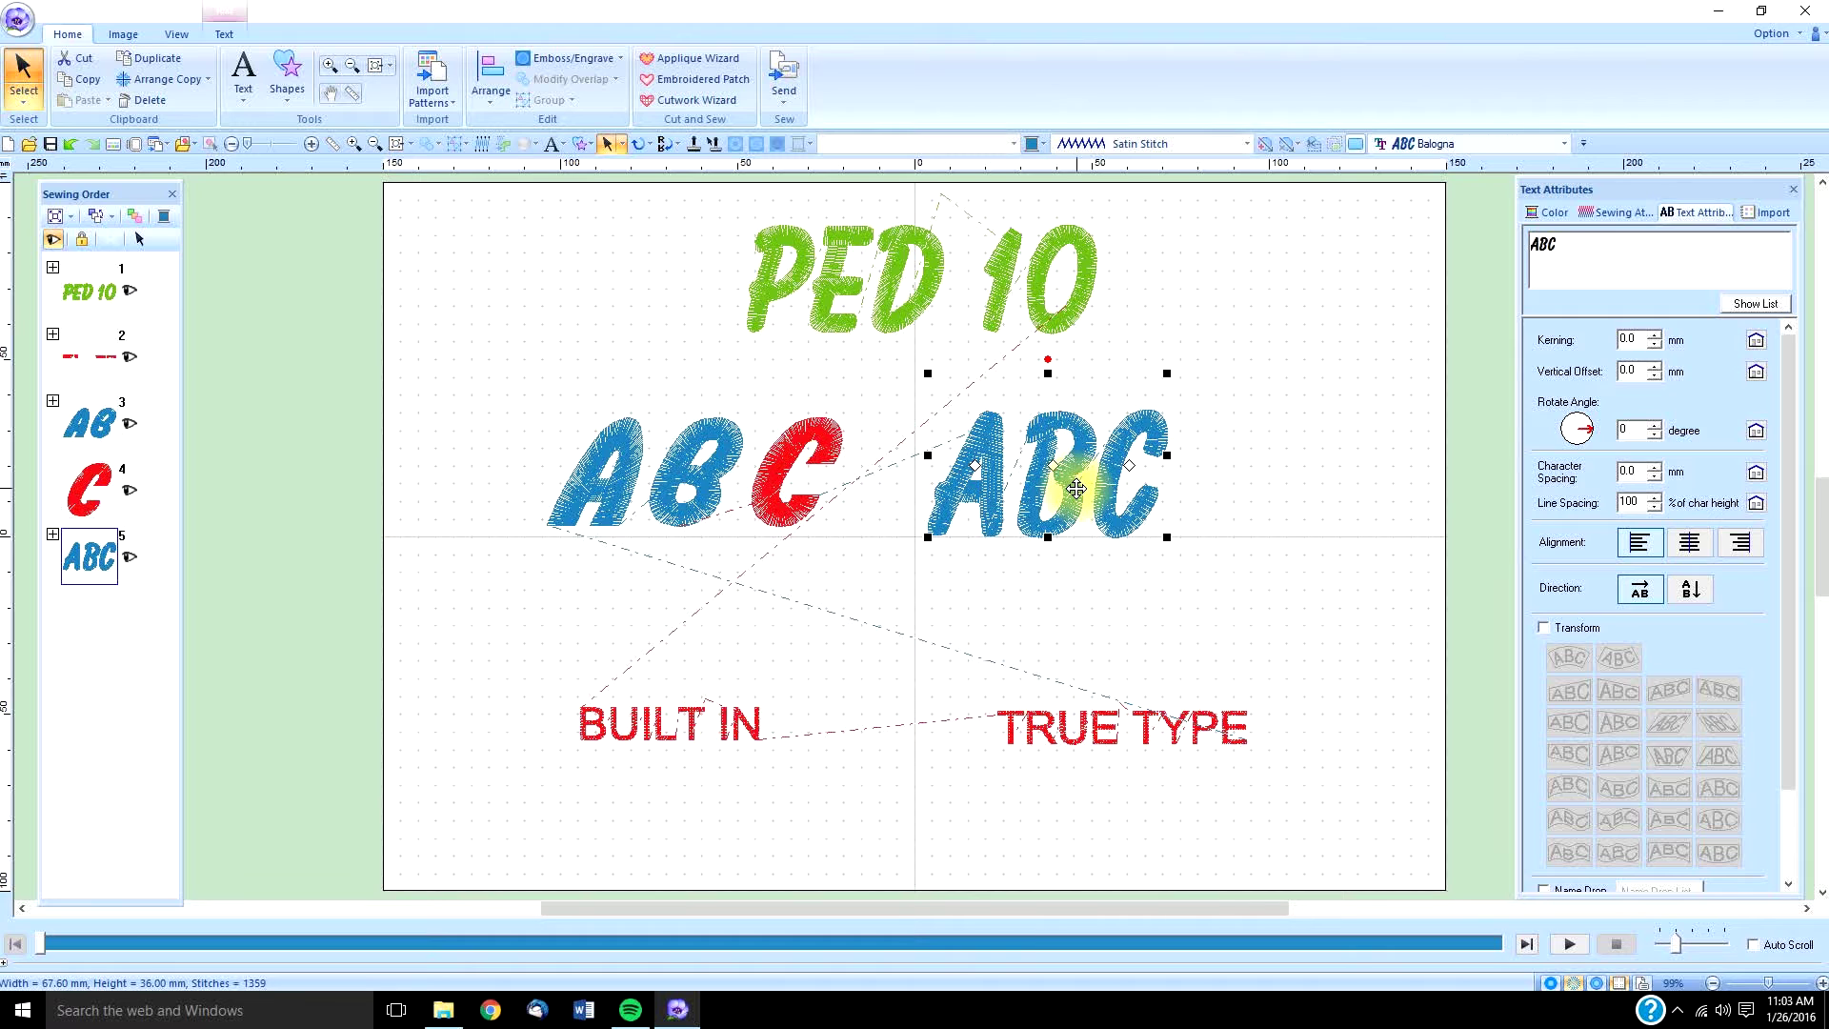
{"action": "left_click", "coordinate": [1130, 473]}
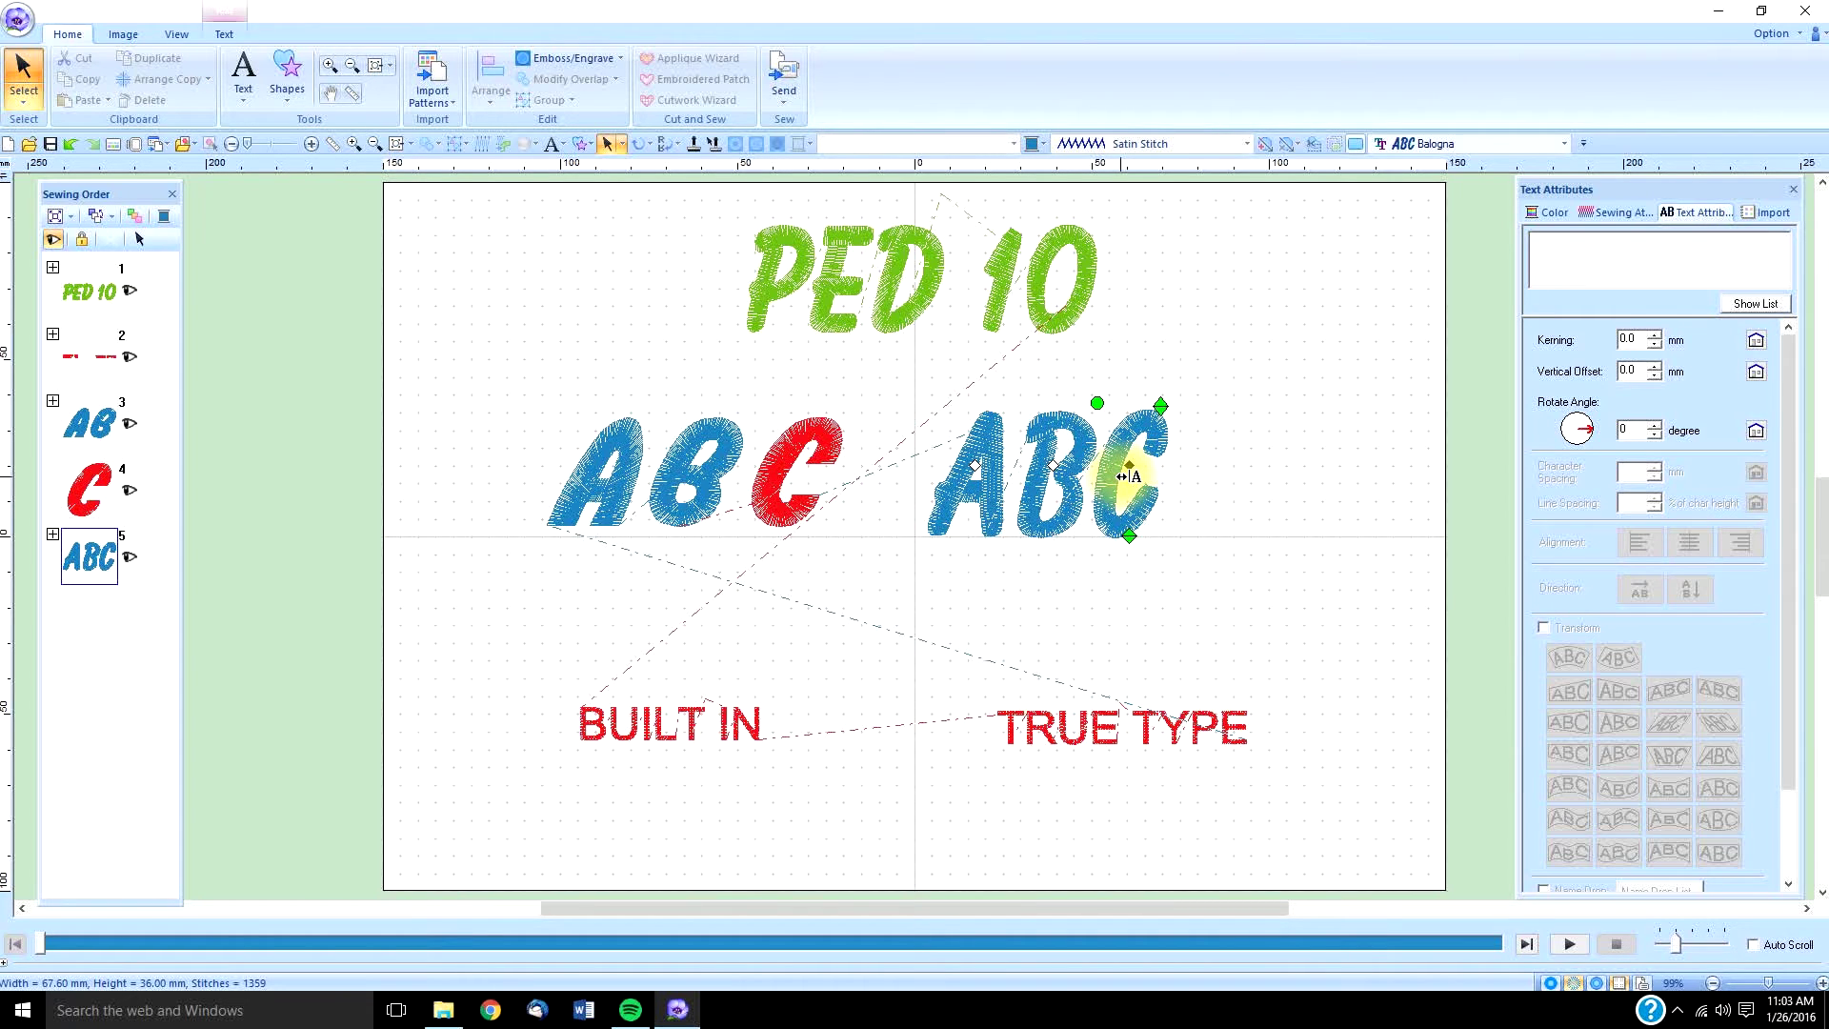
{"action": "left_click_drag", "start_coordinate": [1130, 473], "coordinate": [1147, 473]}
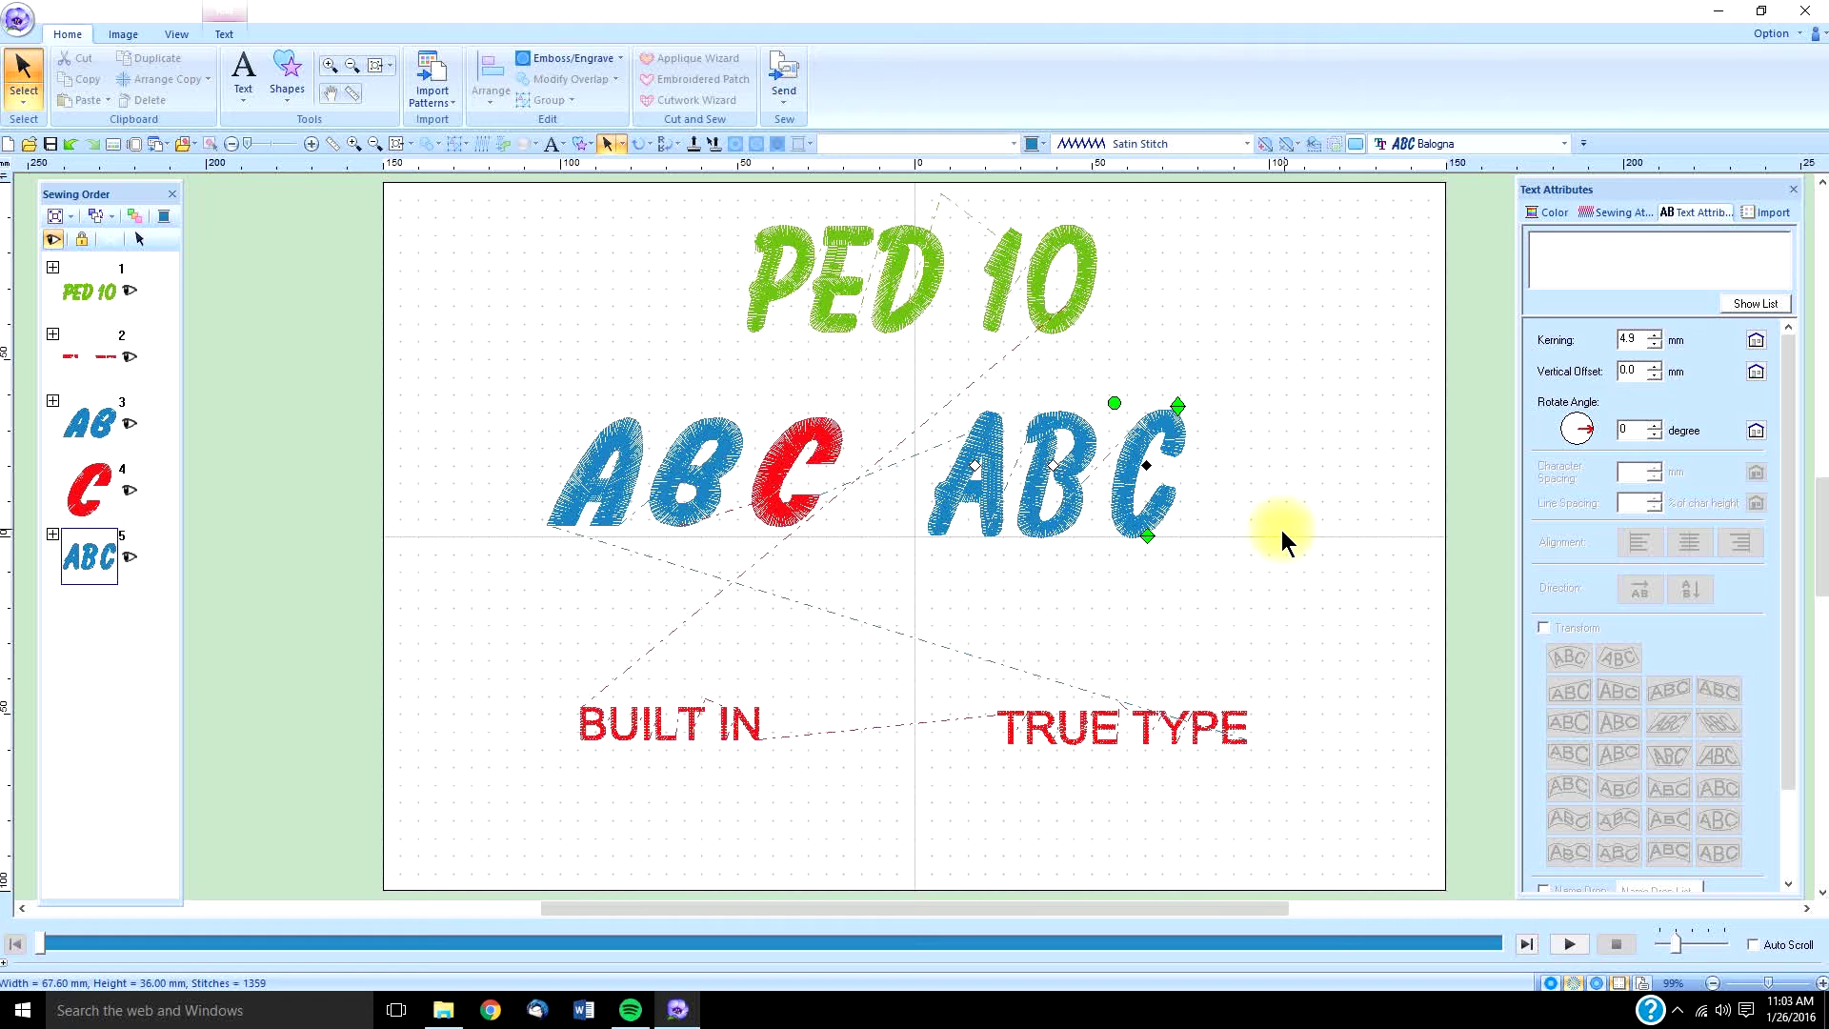
{"action": "left_click", "coordinate": [1542, 626]}
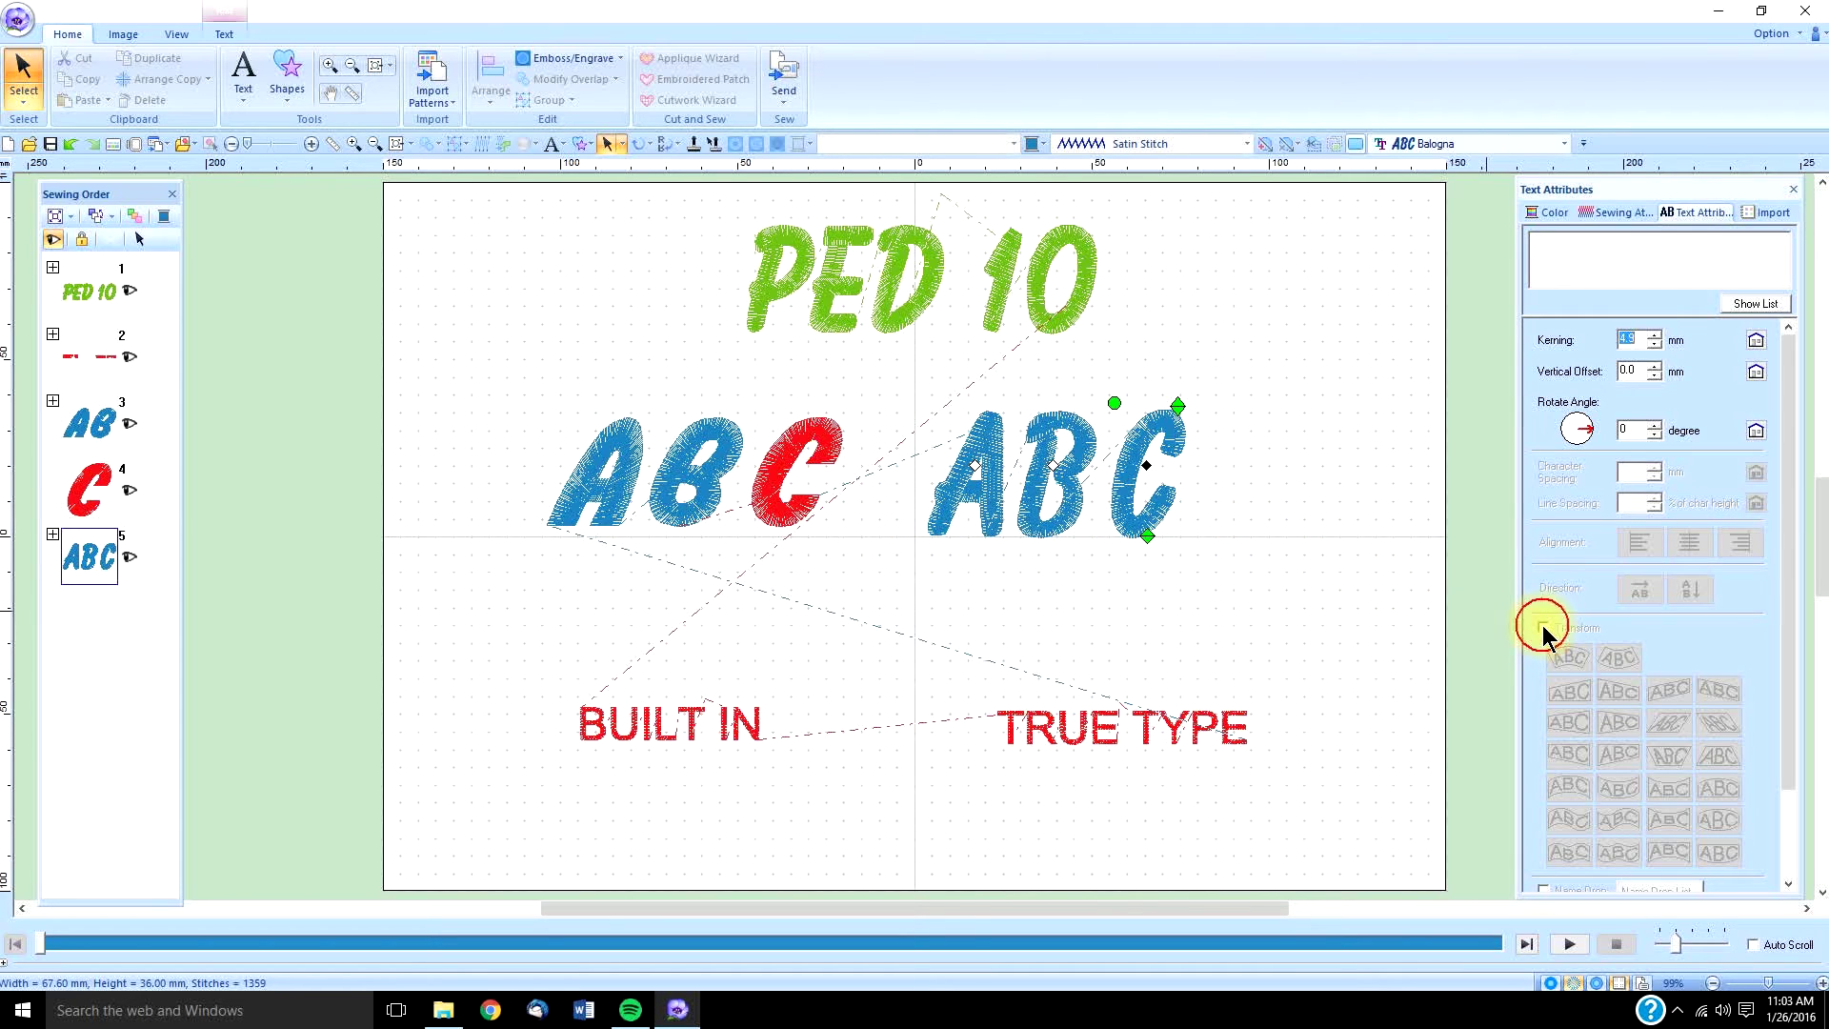
{"action": "left_click", "coordinate": [1040, 513]}
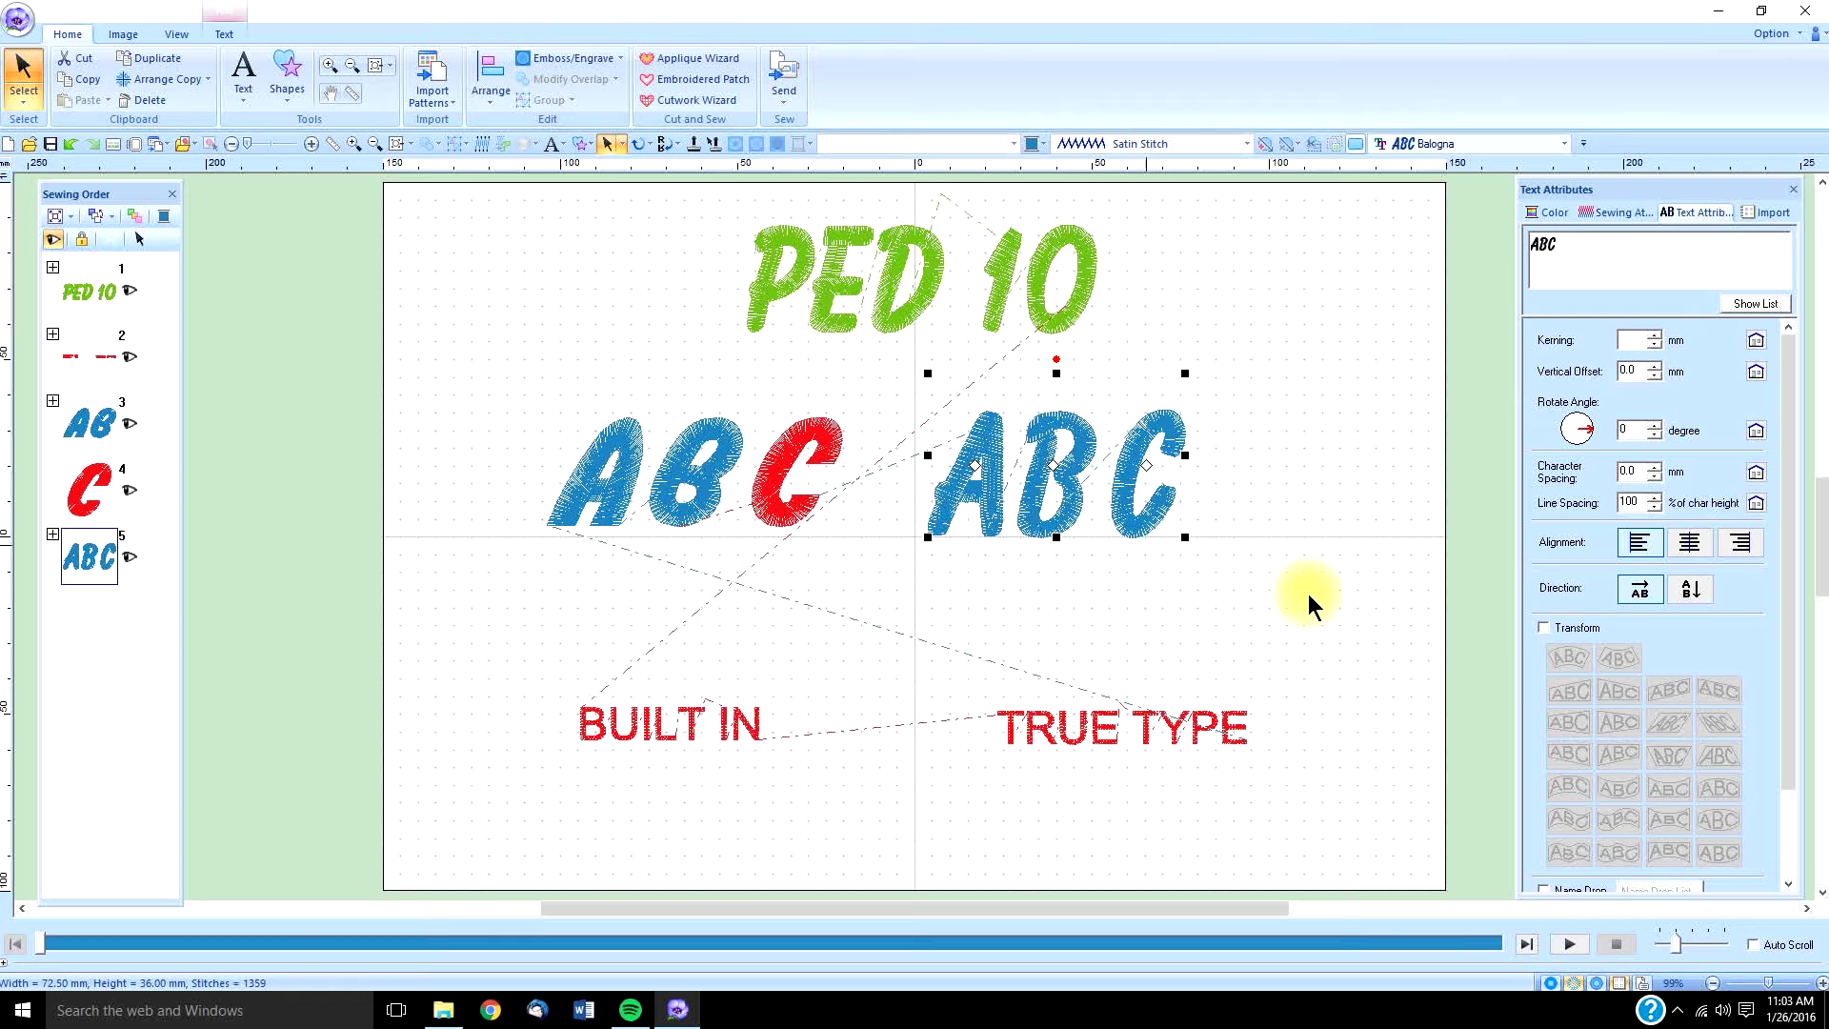
{"action": "left_click", "coordinate": [1544, 626]}
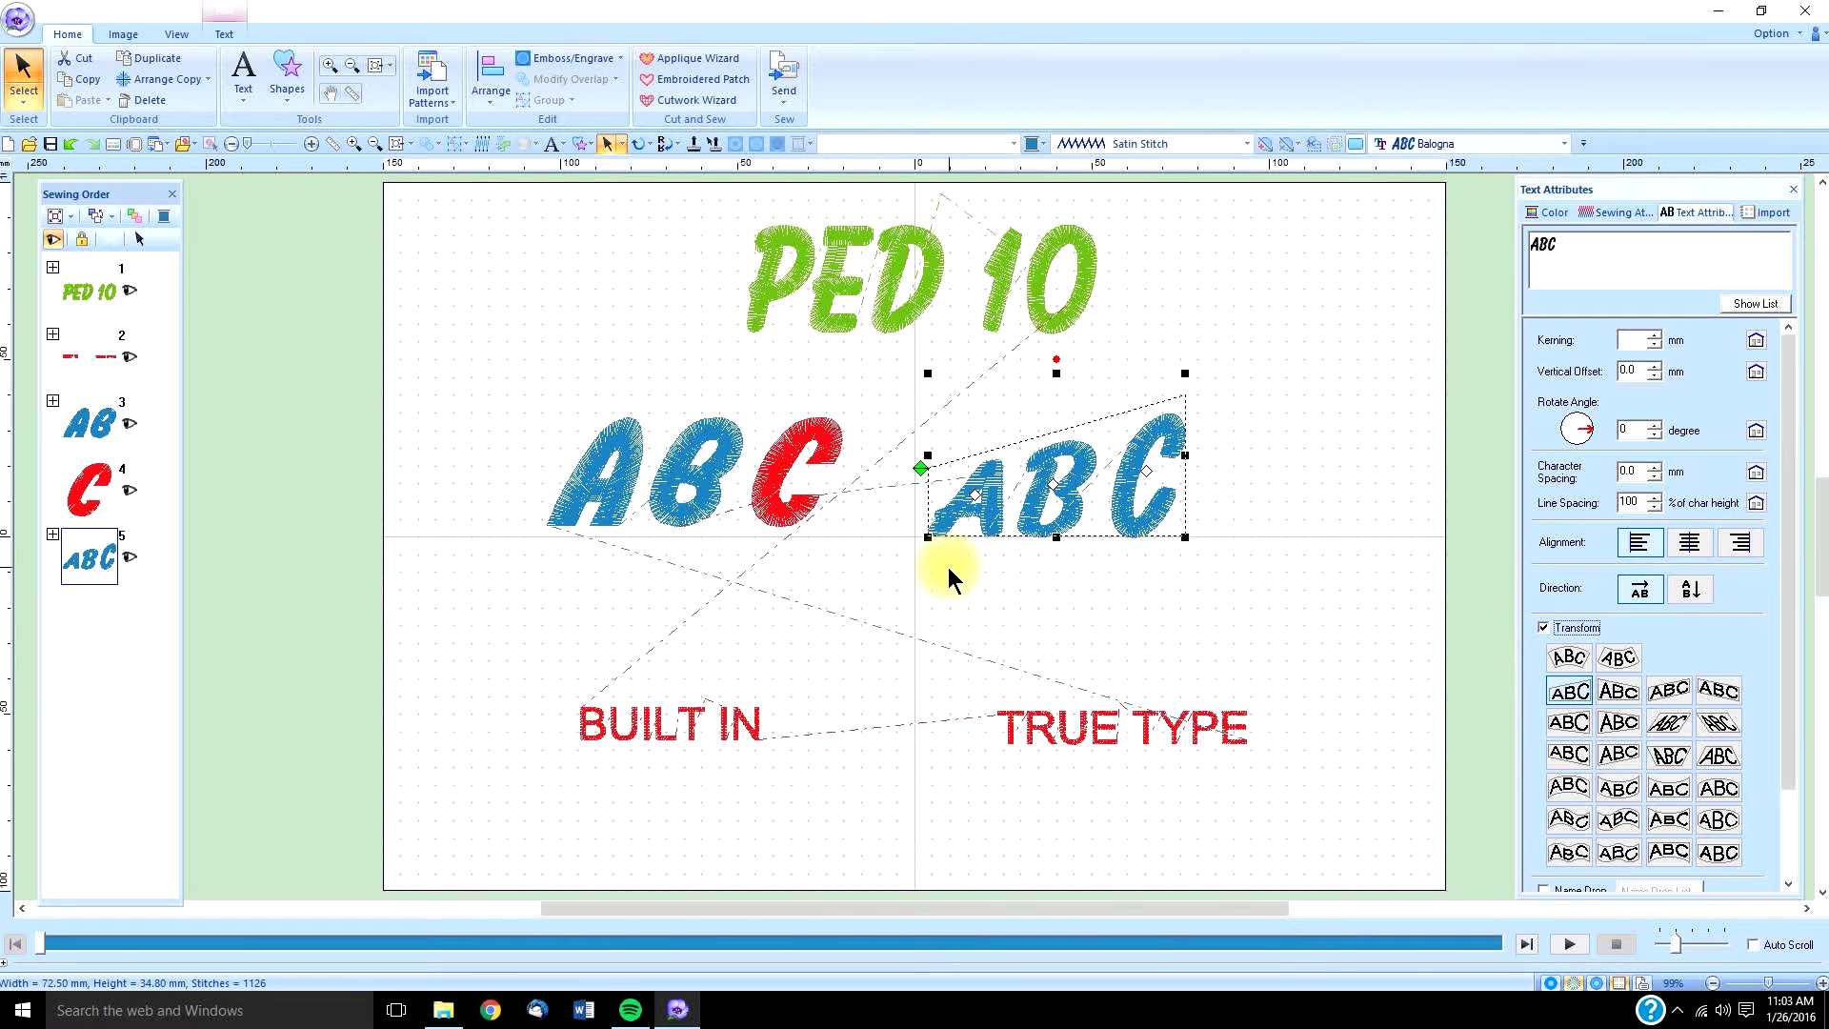
{"action": "left_click", "coordinate": [1570, 661]}
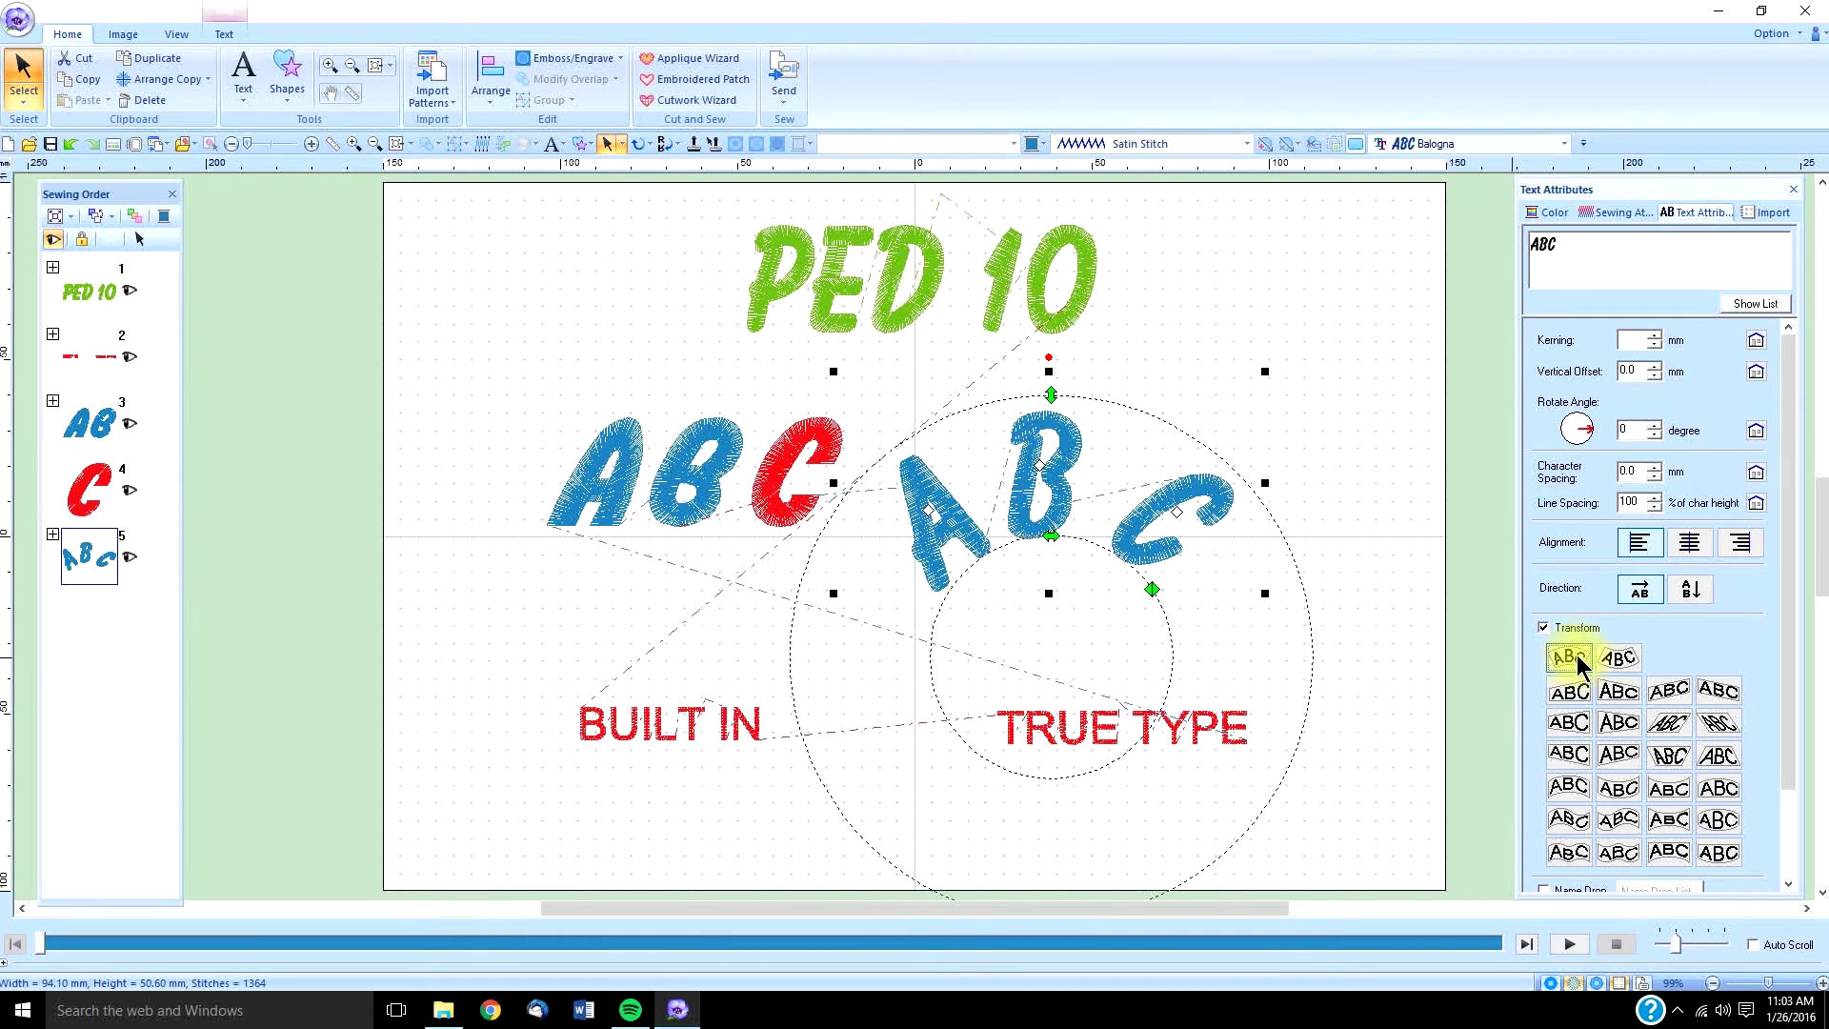
{"action": "left_click", "coordinate": [1543, 626]}
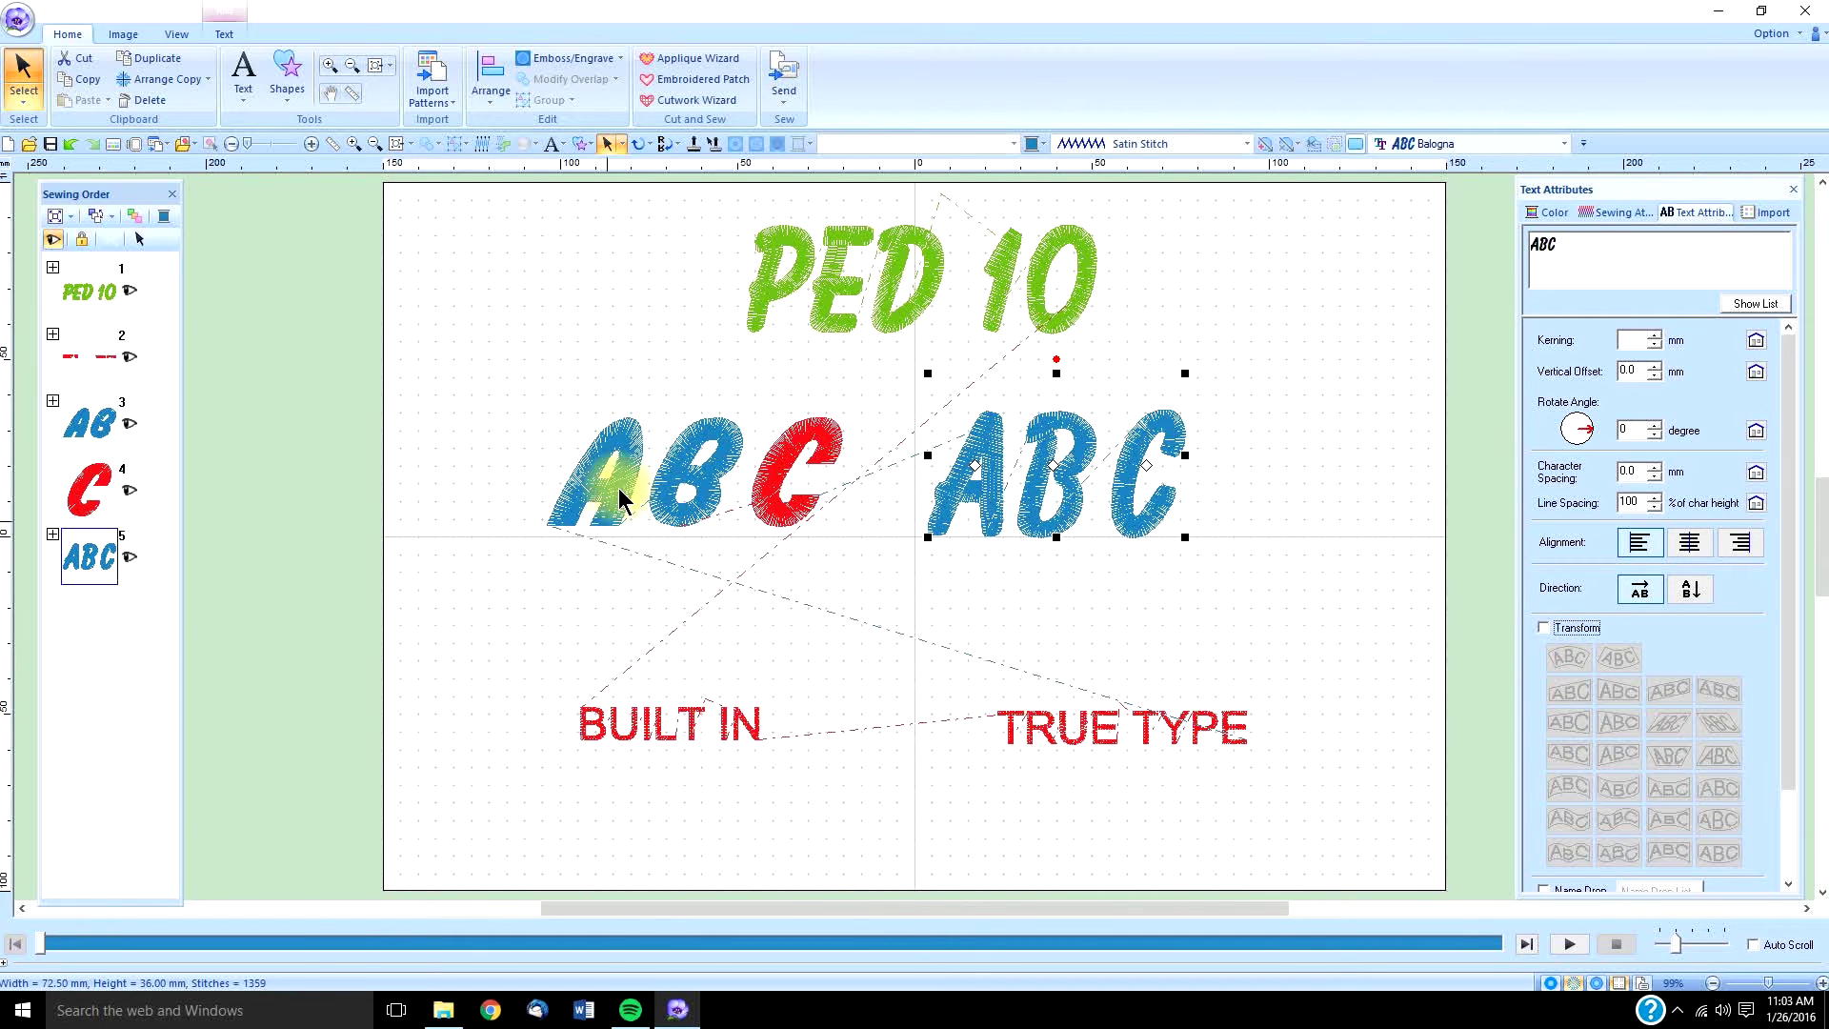
{"action": "left_click", "coordinate": [488, 467]}
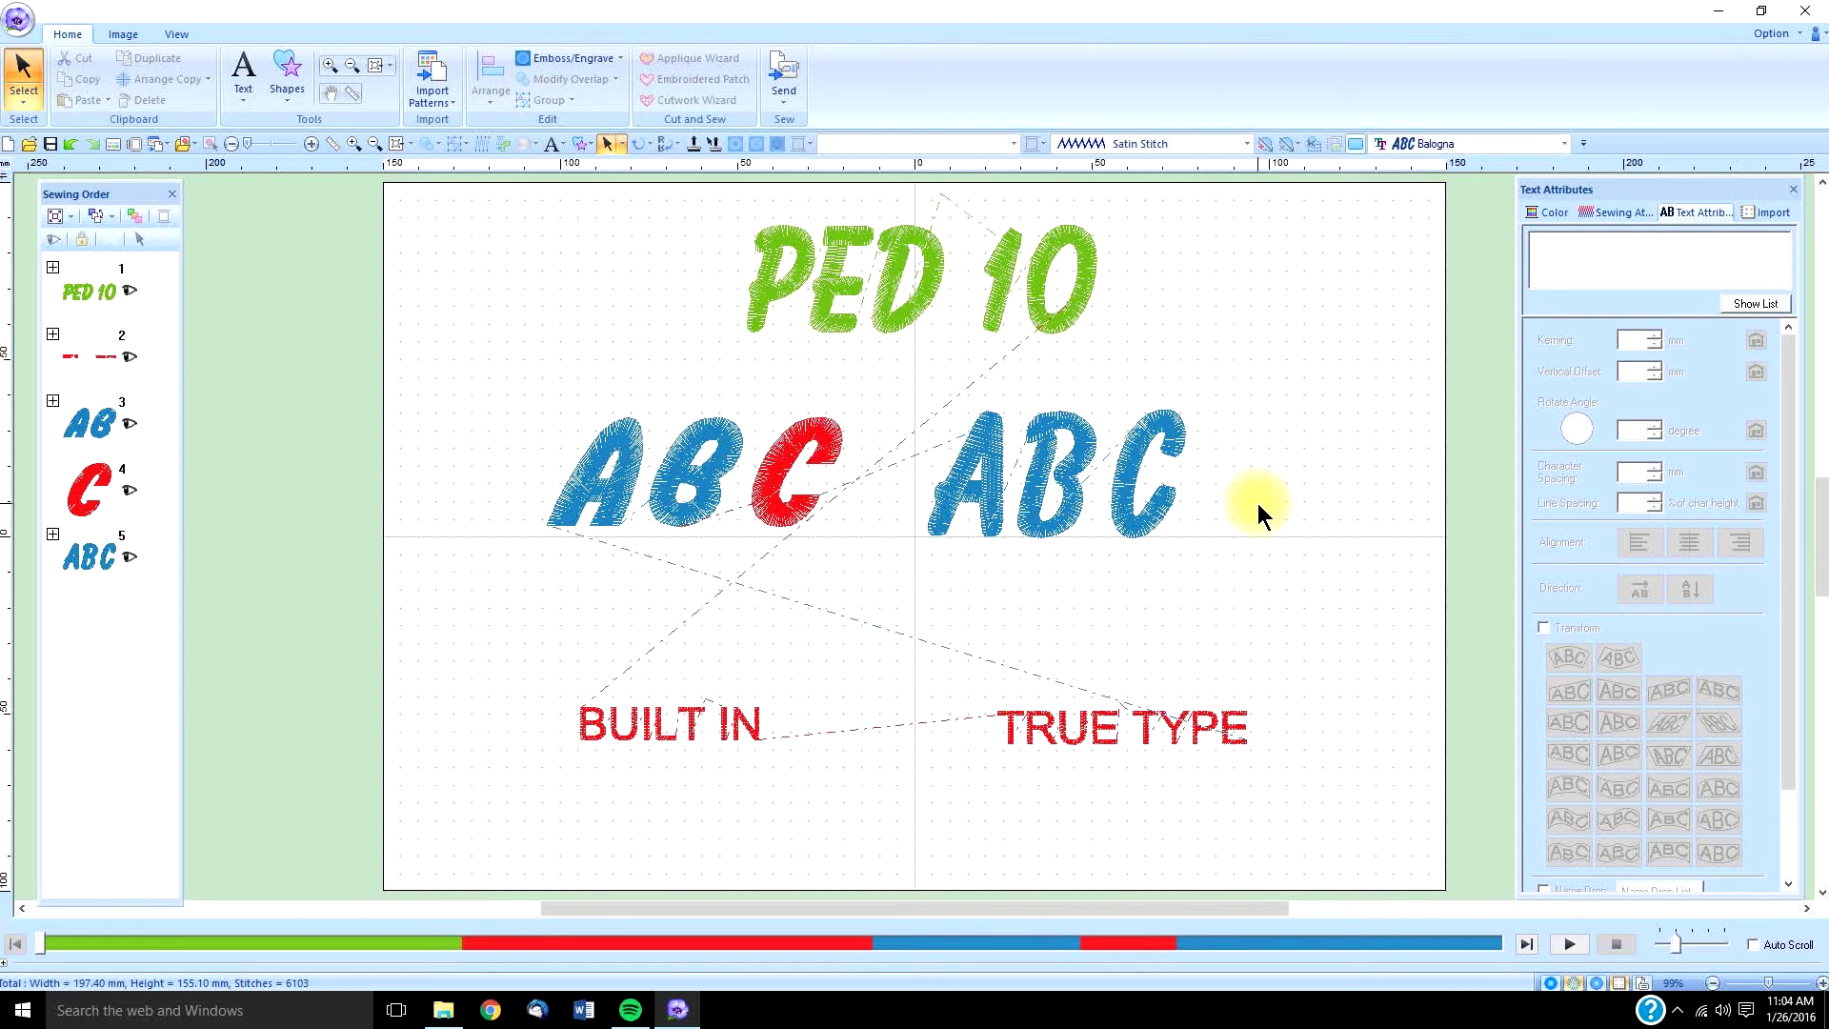
{"action": "key", "text": "z"}
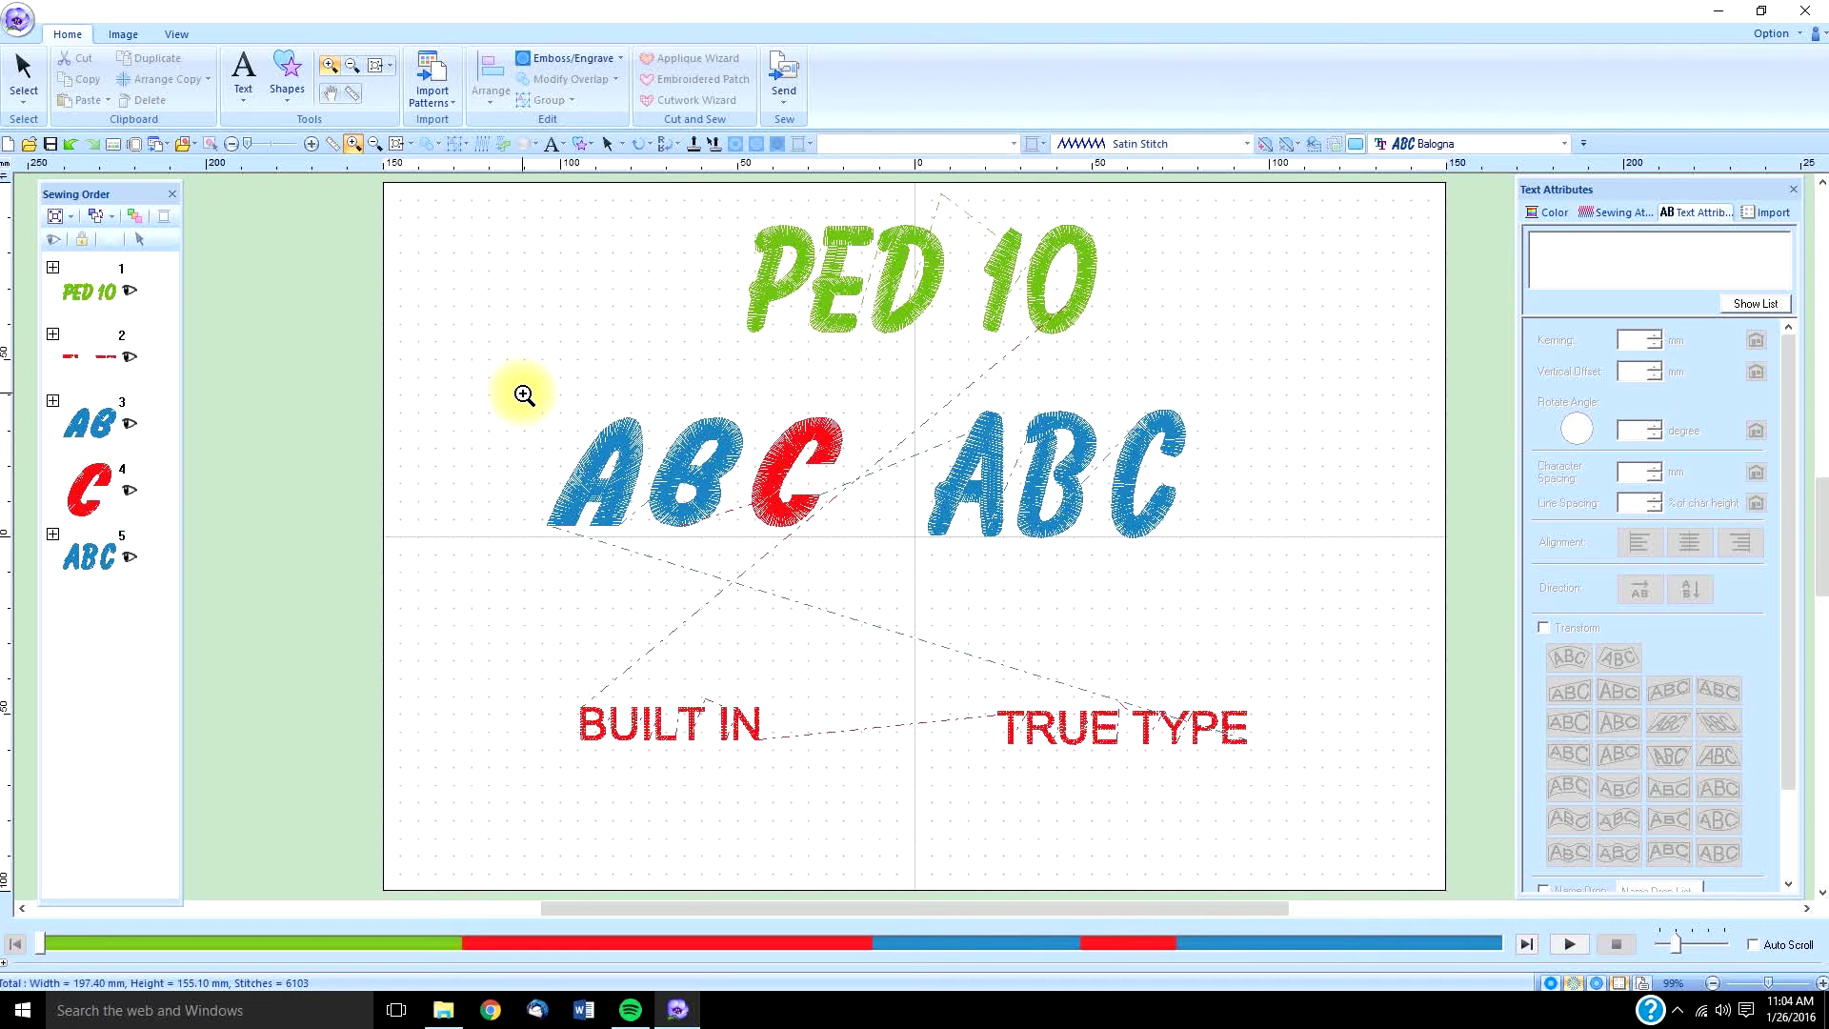
Zoom in on the Block 03 ABC and convert it to stitch blocks.
{"action": "left_click_drag", "start_coordinate": [524, 394], "coordinate": [878, 571]}
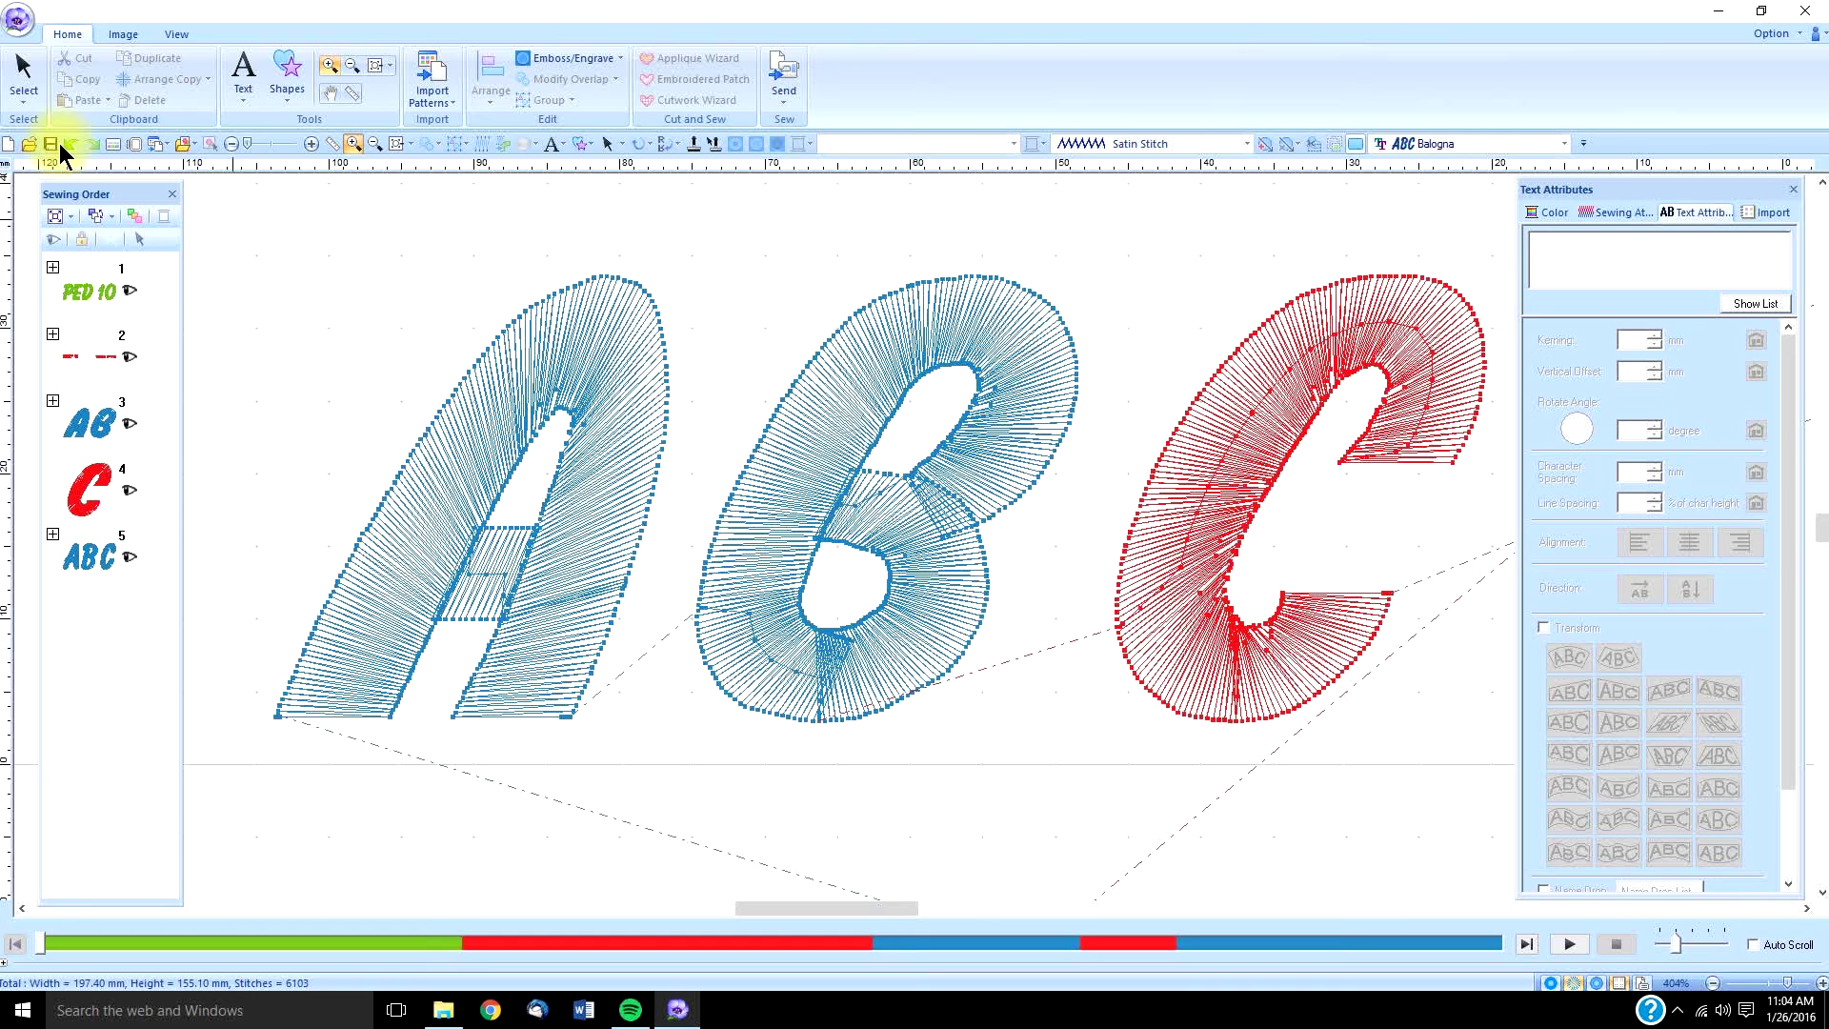
{"action": "left_click", "coordinate": [20, 71]}
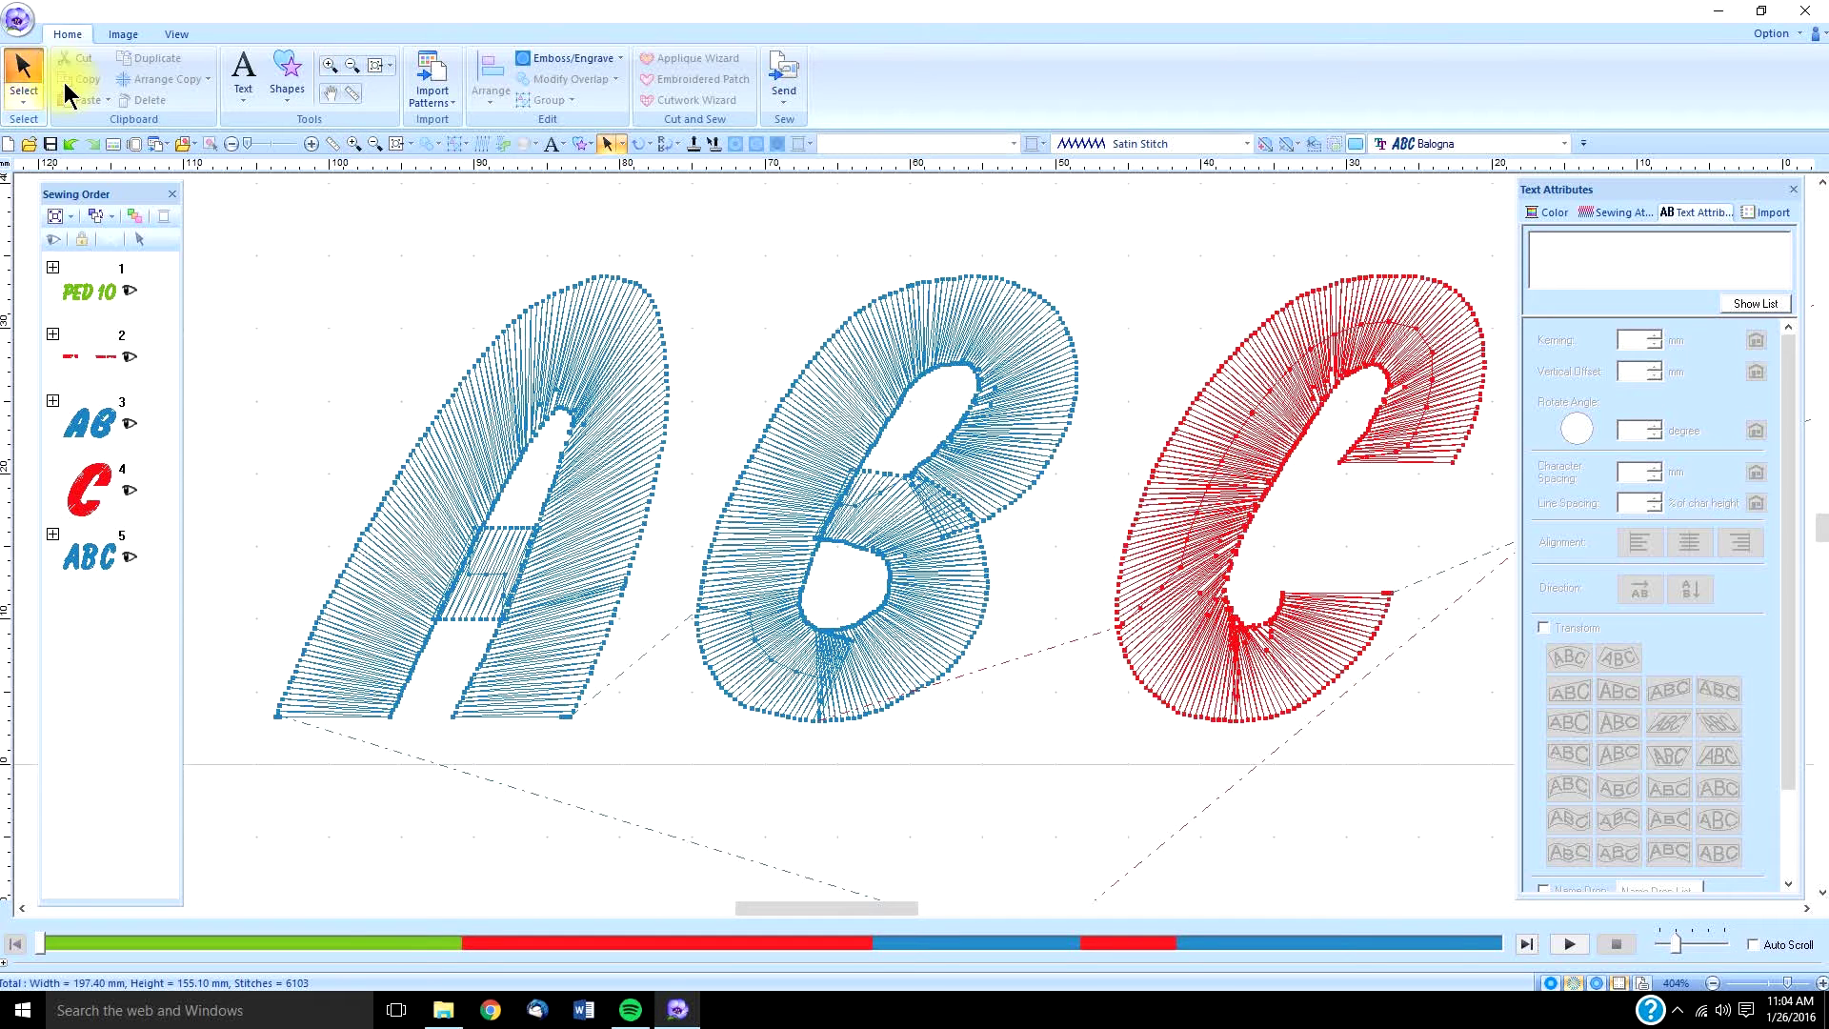
{"action": "left_click", "coordinate": [805, 440]}
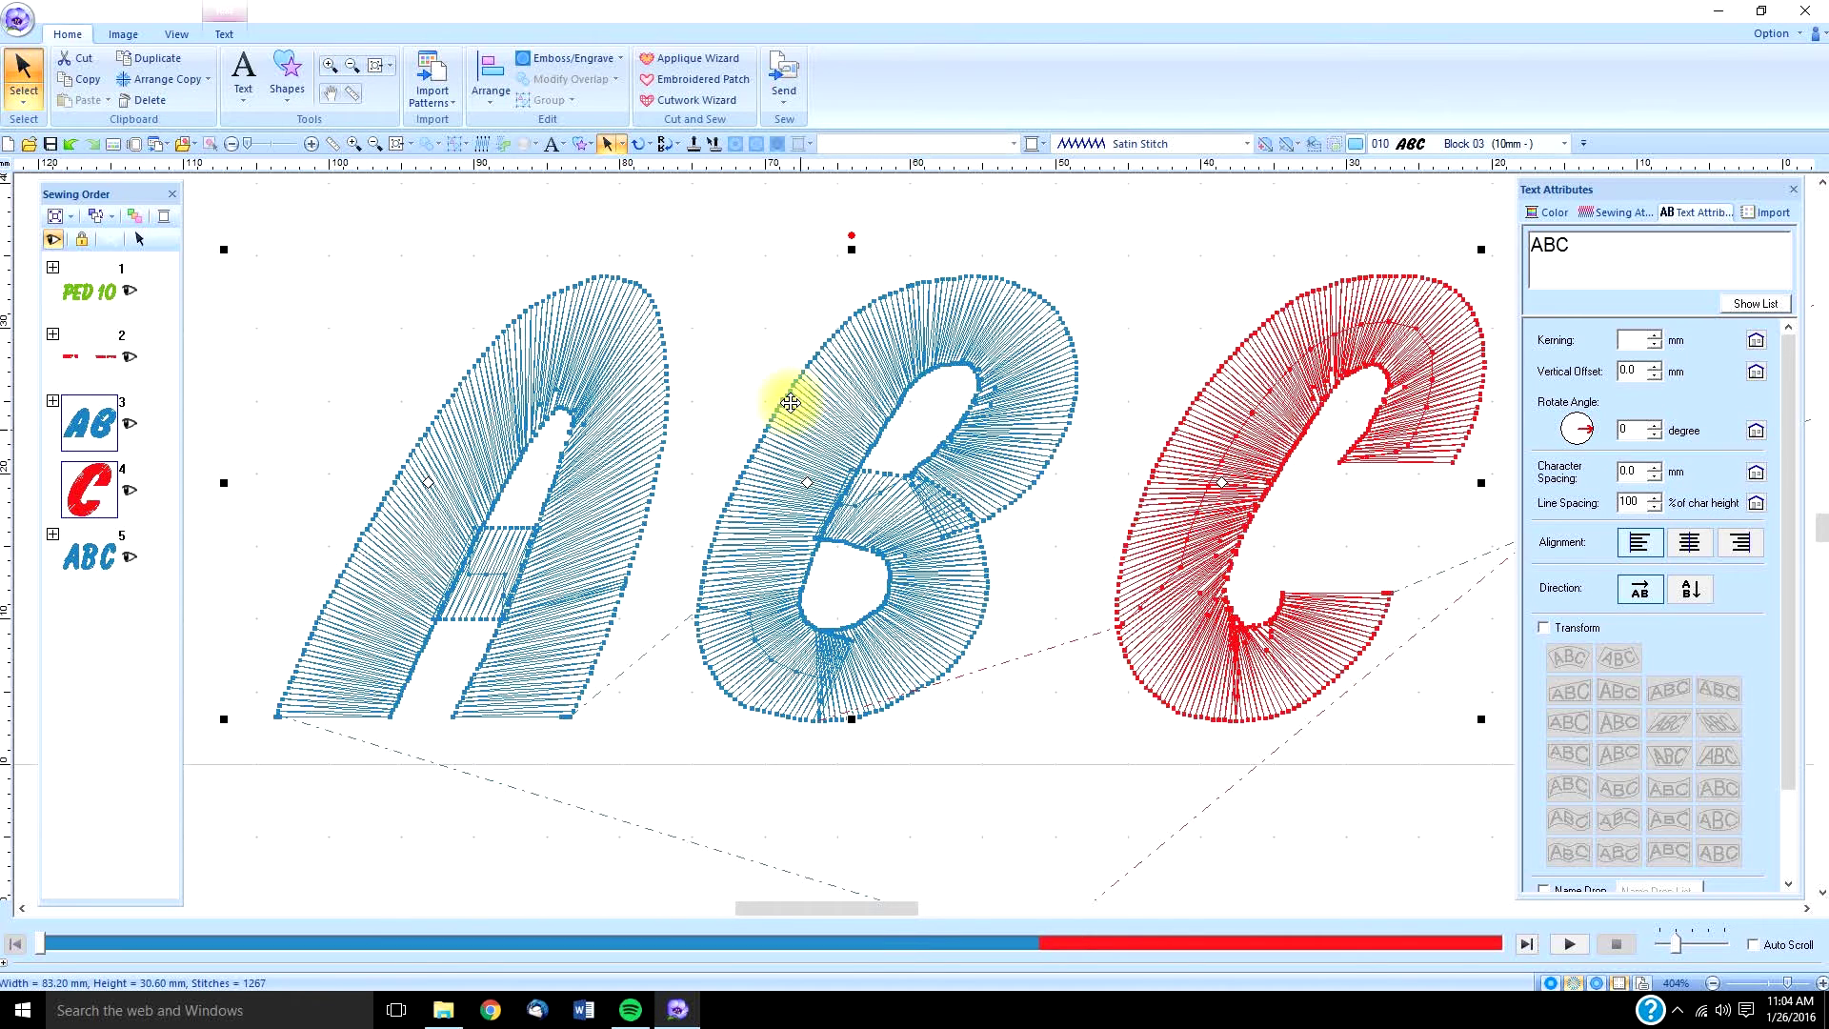
{"action": "left_click", "coordinate": [225, 34]}
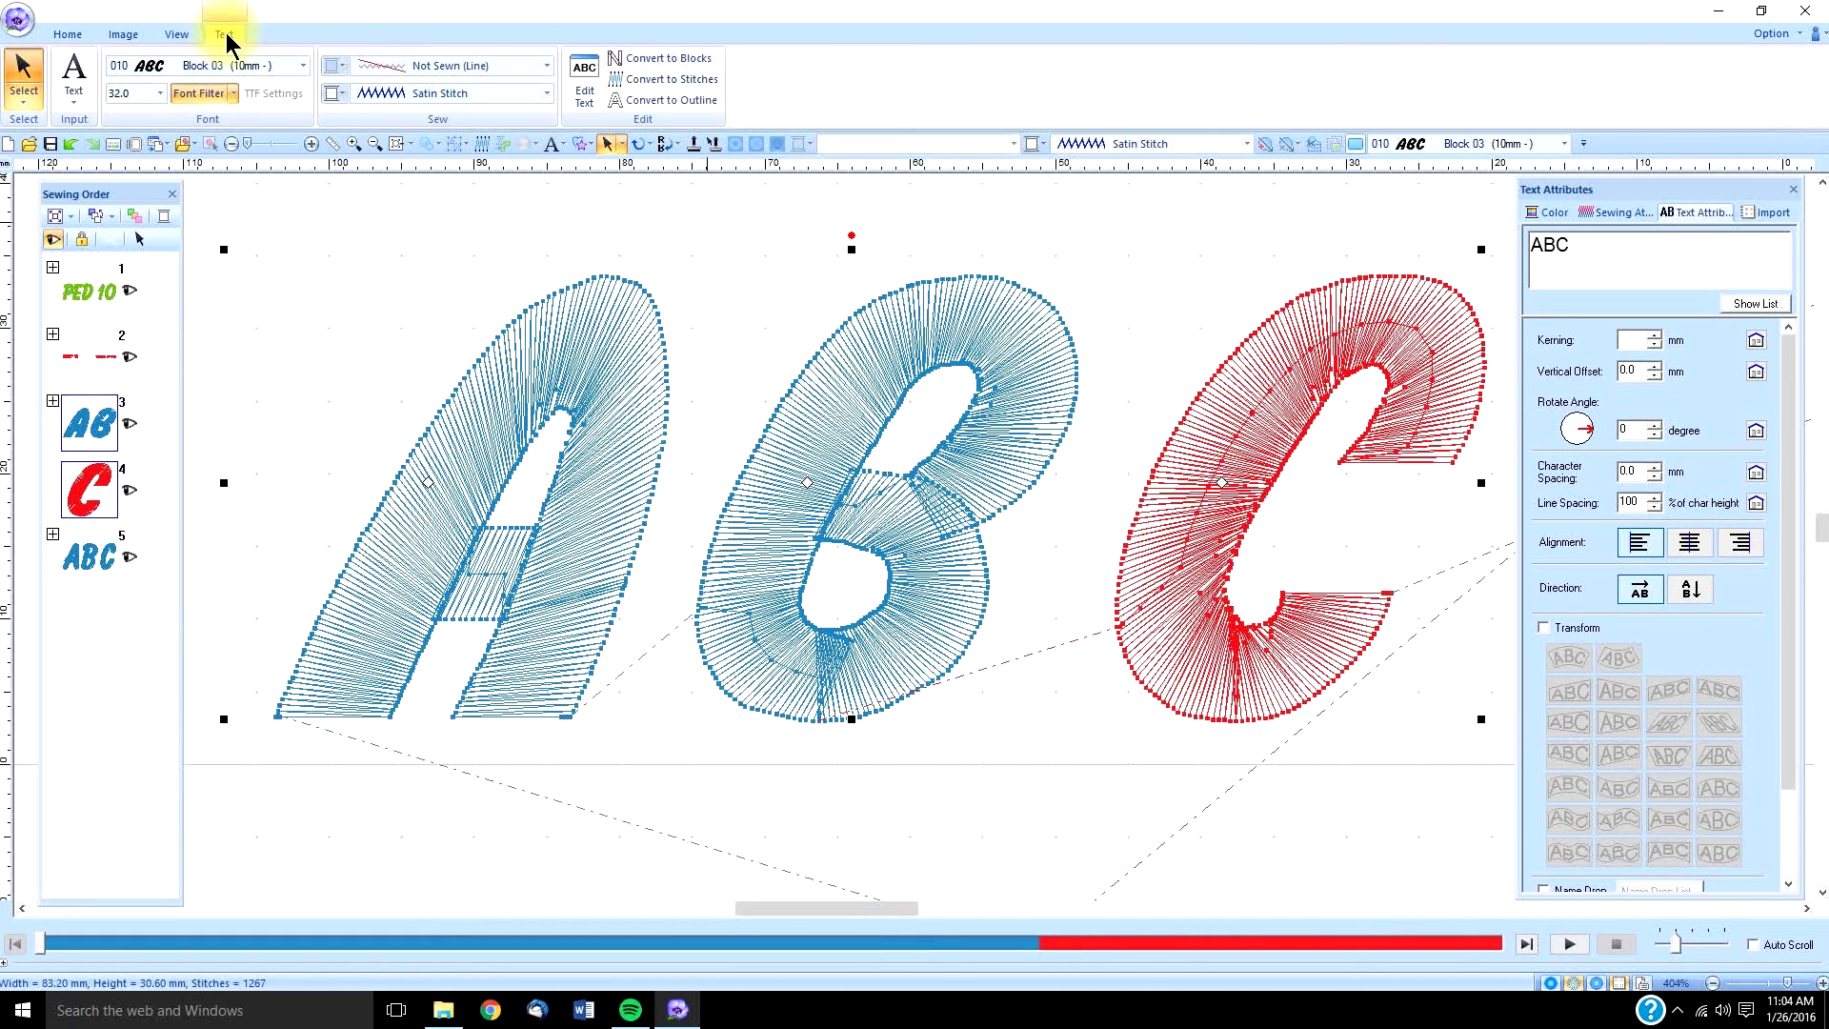
{"action": "left_click", "coordinate": [630, 59]}
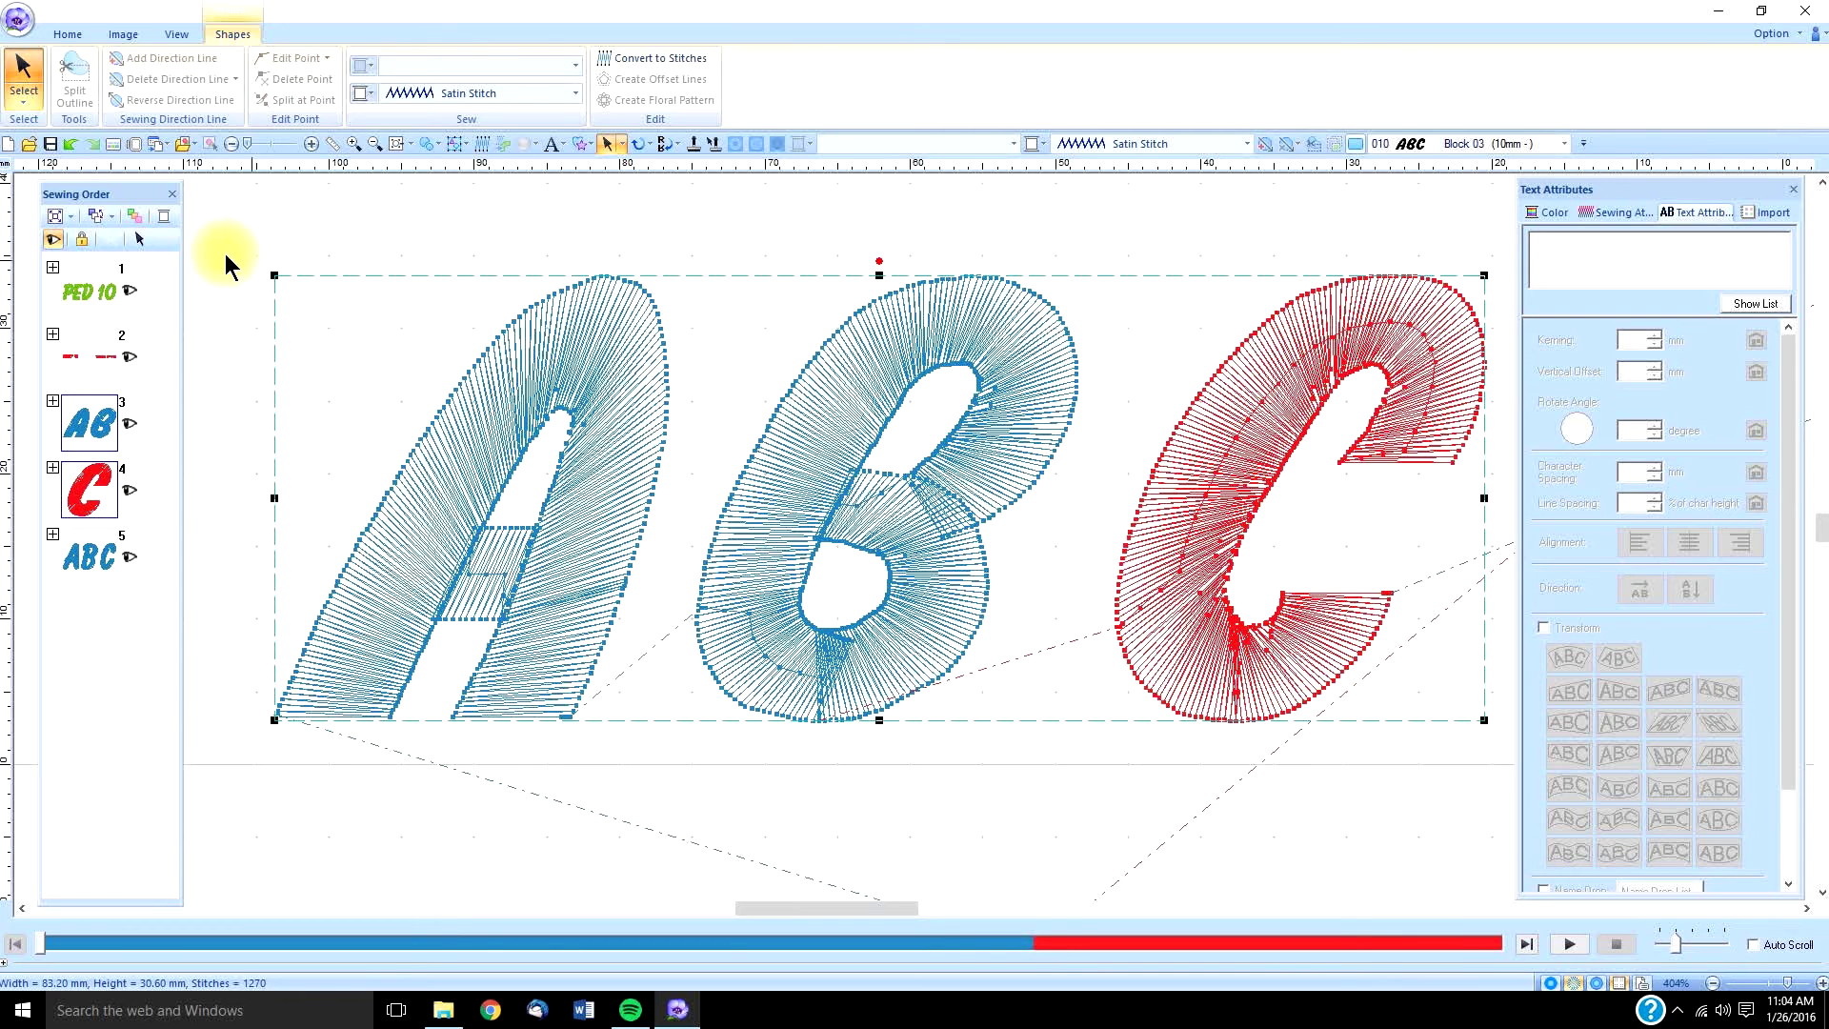
Ungroup the converted ABC into separate letter shapes.
{"action": "left_click", "coordinate": [70, 36]}
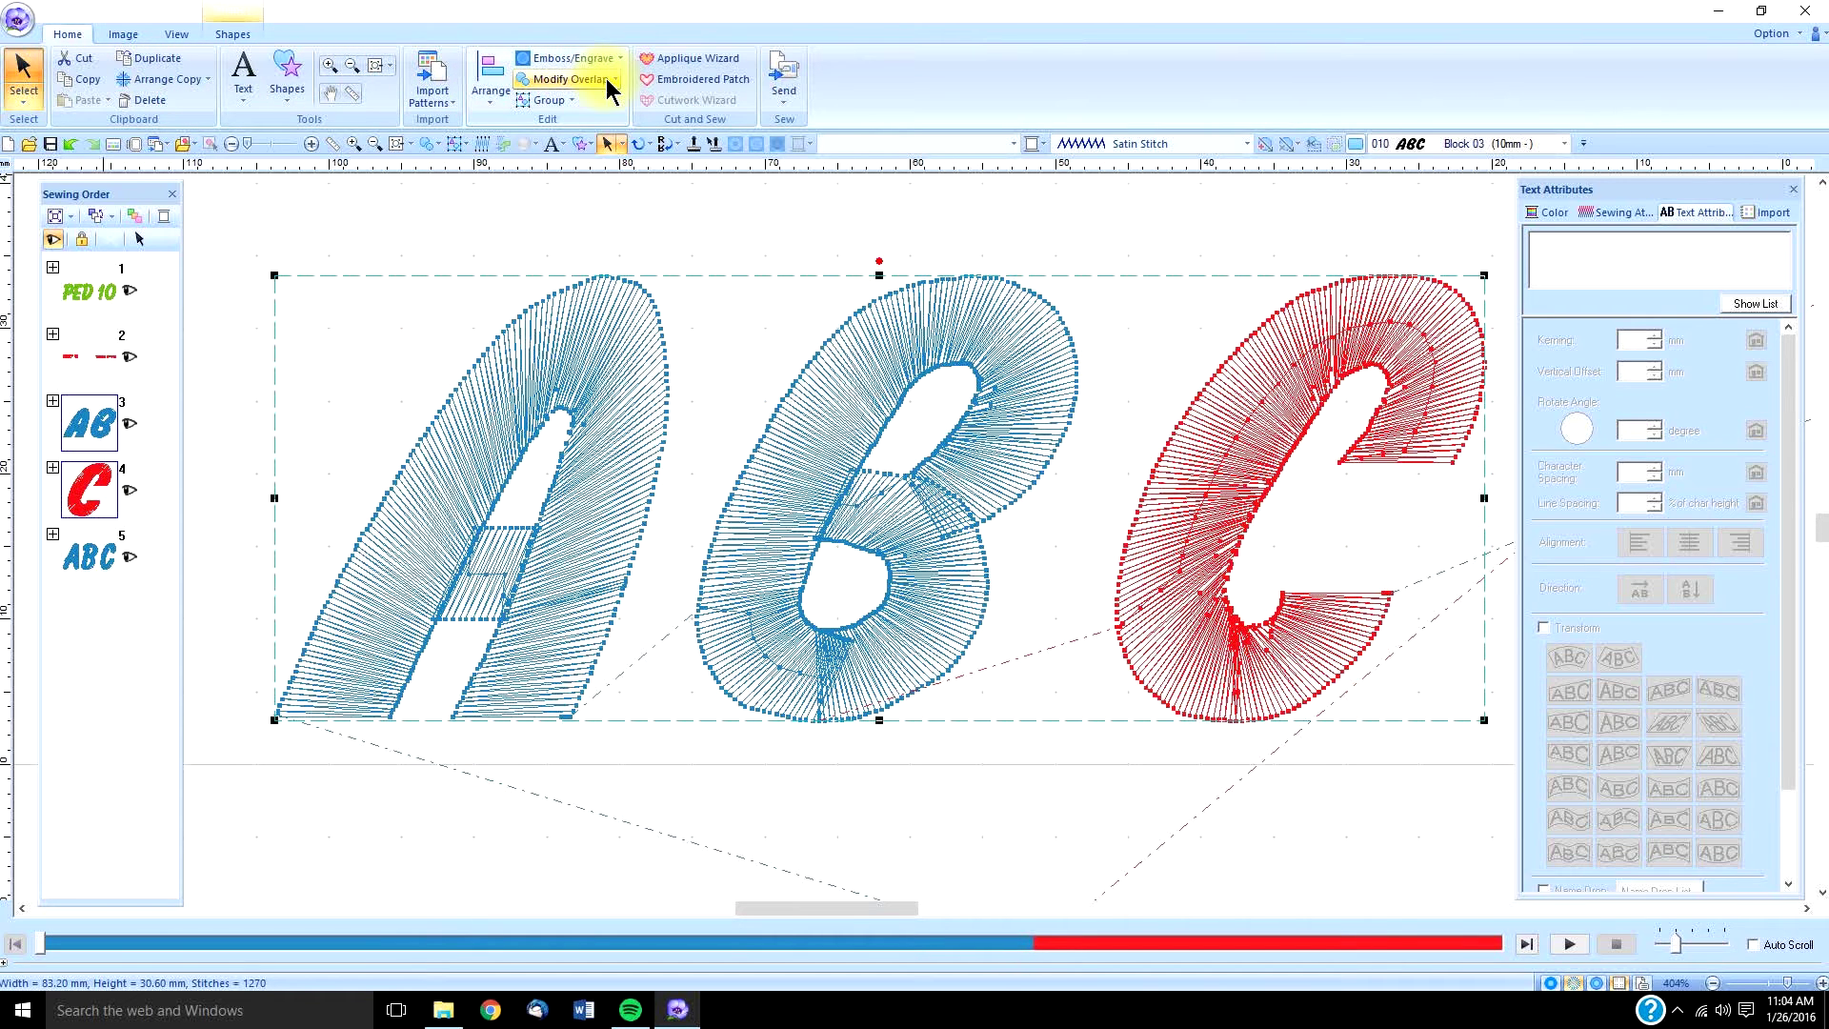
{"action": "left_click", "coordinate": [551, 100]}
{"action": "left_click", "coordinate": [563, 145]}
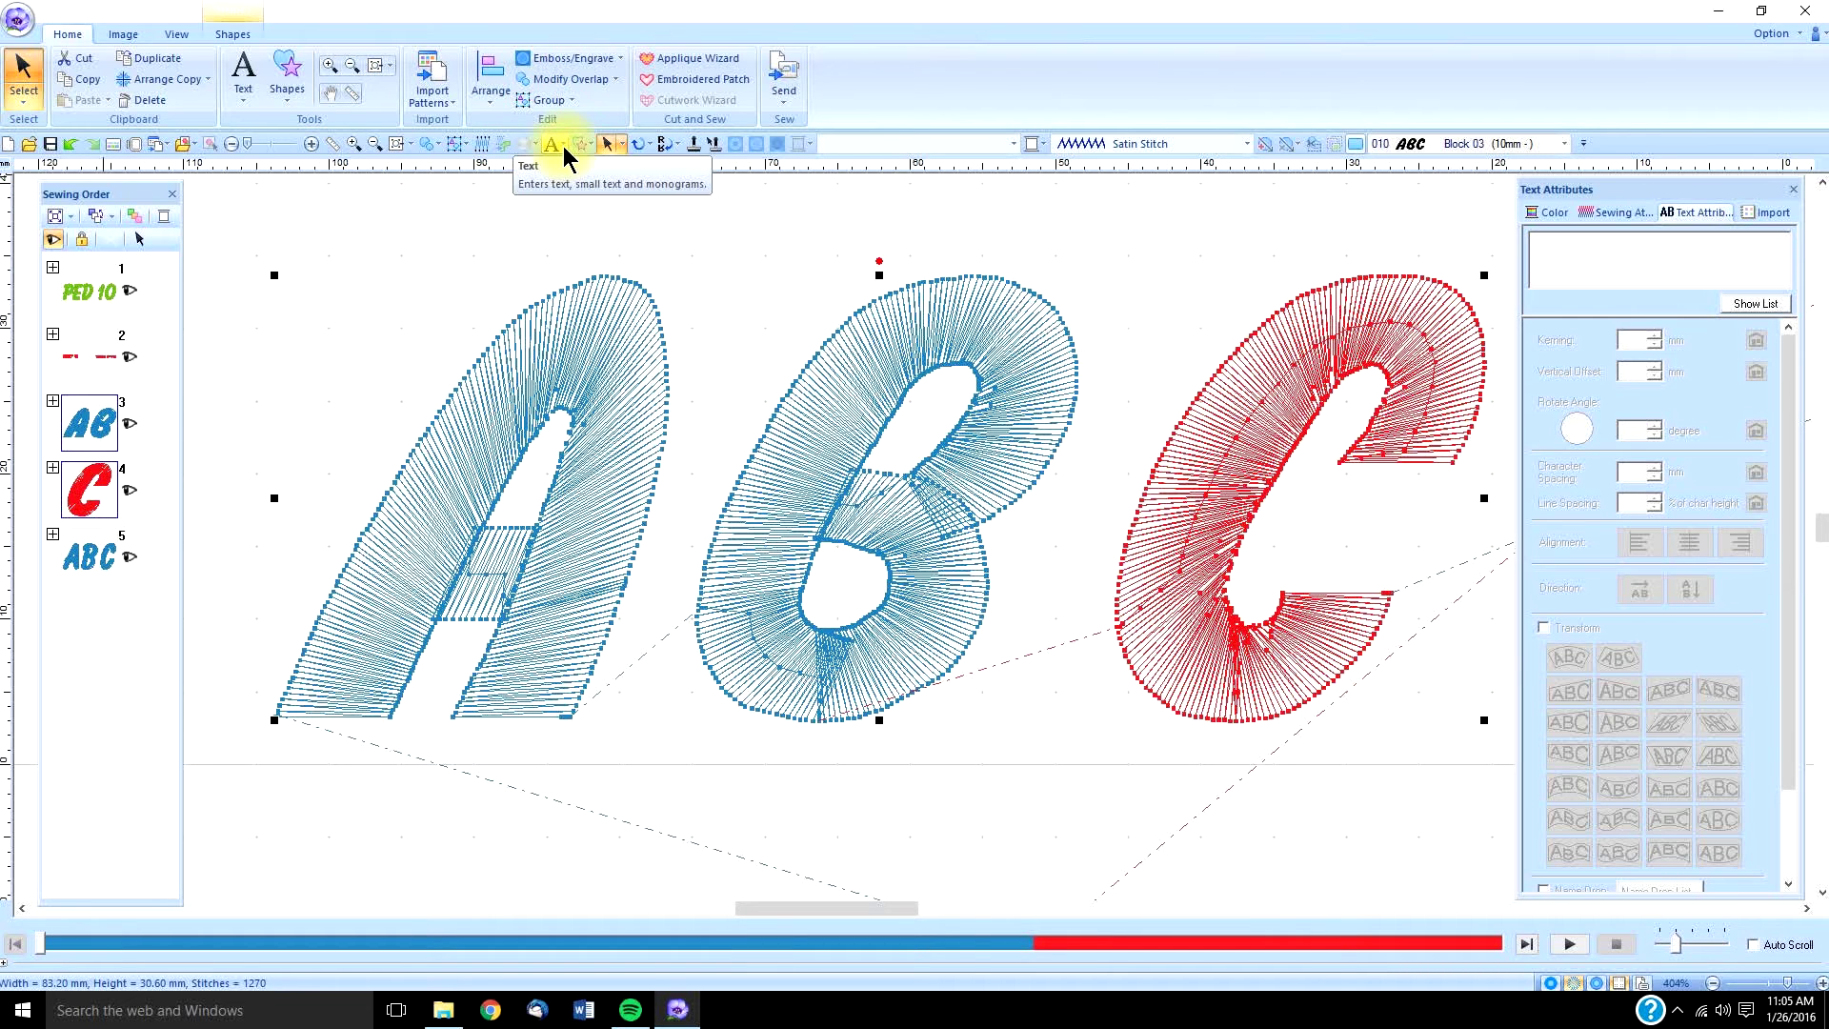
Select the letter B and display its stitch points for point editing.
{"action": "left_click", "coordinate": [505, 317]}
{"action": "left_click", "coordinate": [805, 477]}
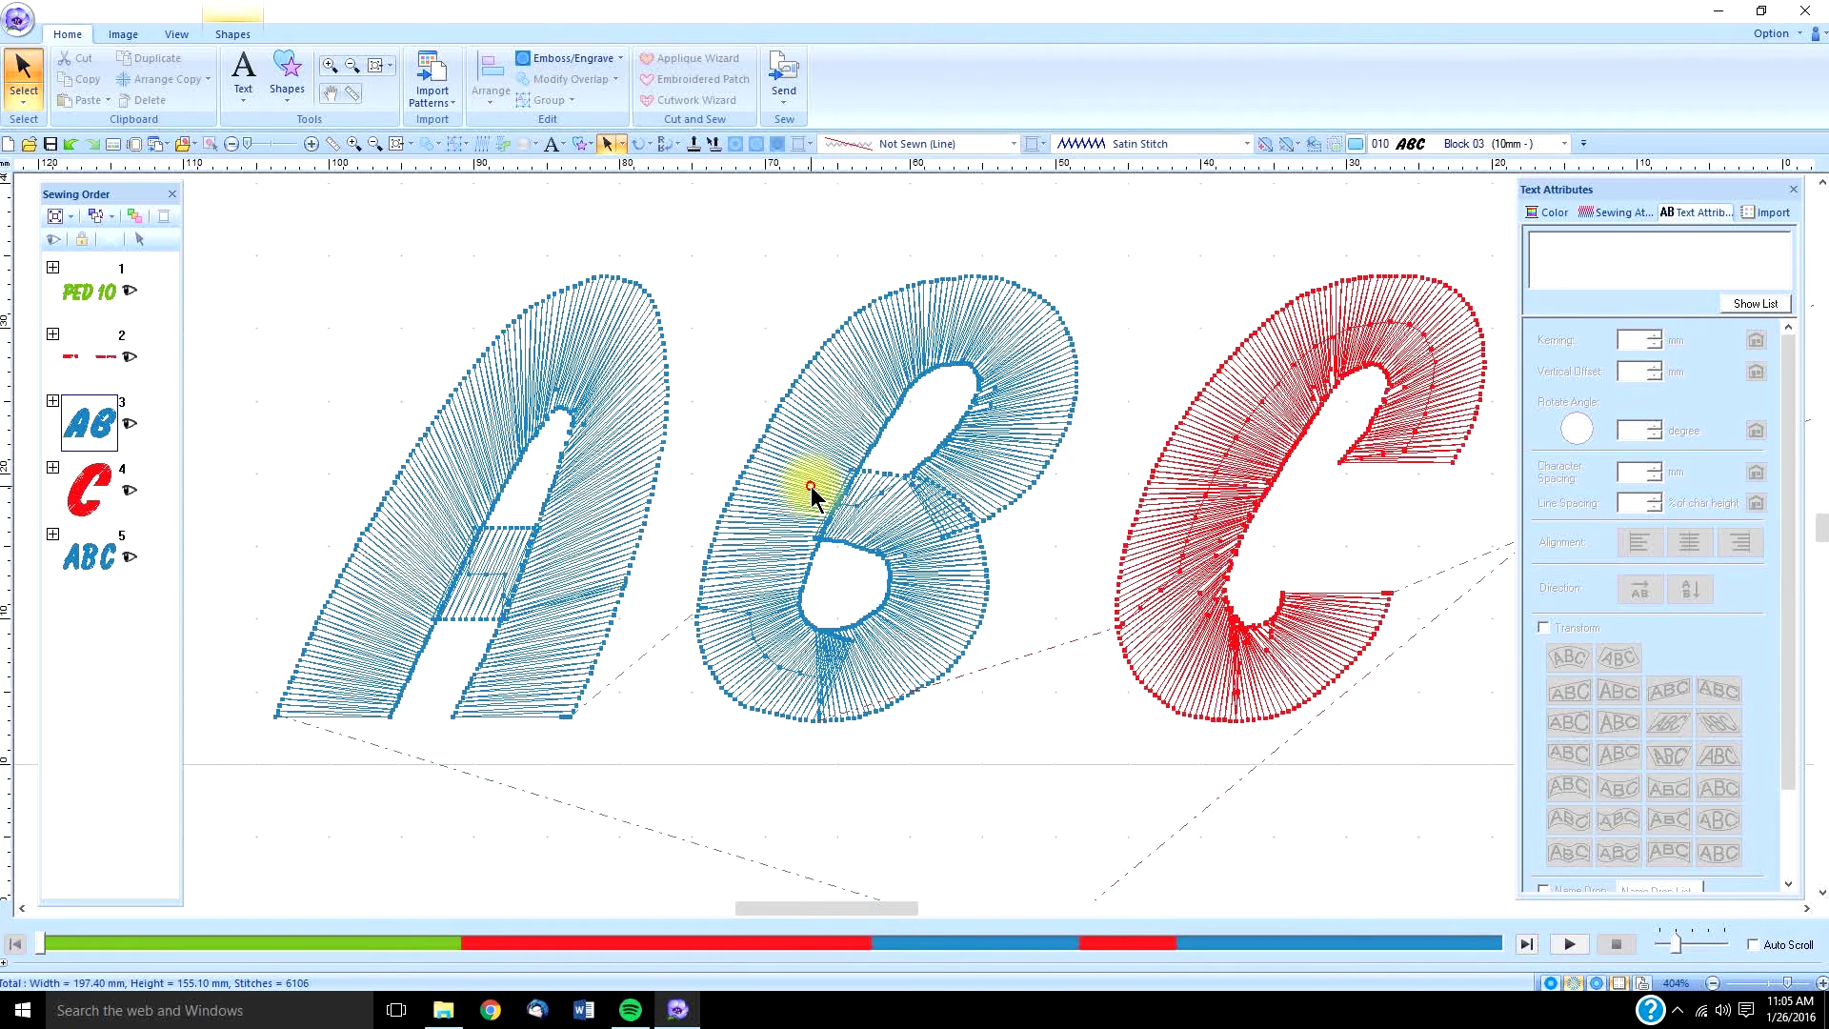
{"action": "left_click", "coordinate": [24, 96]}
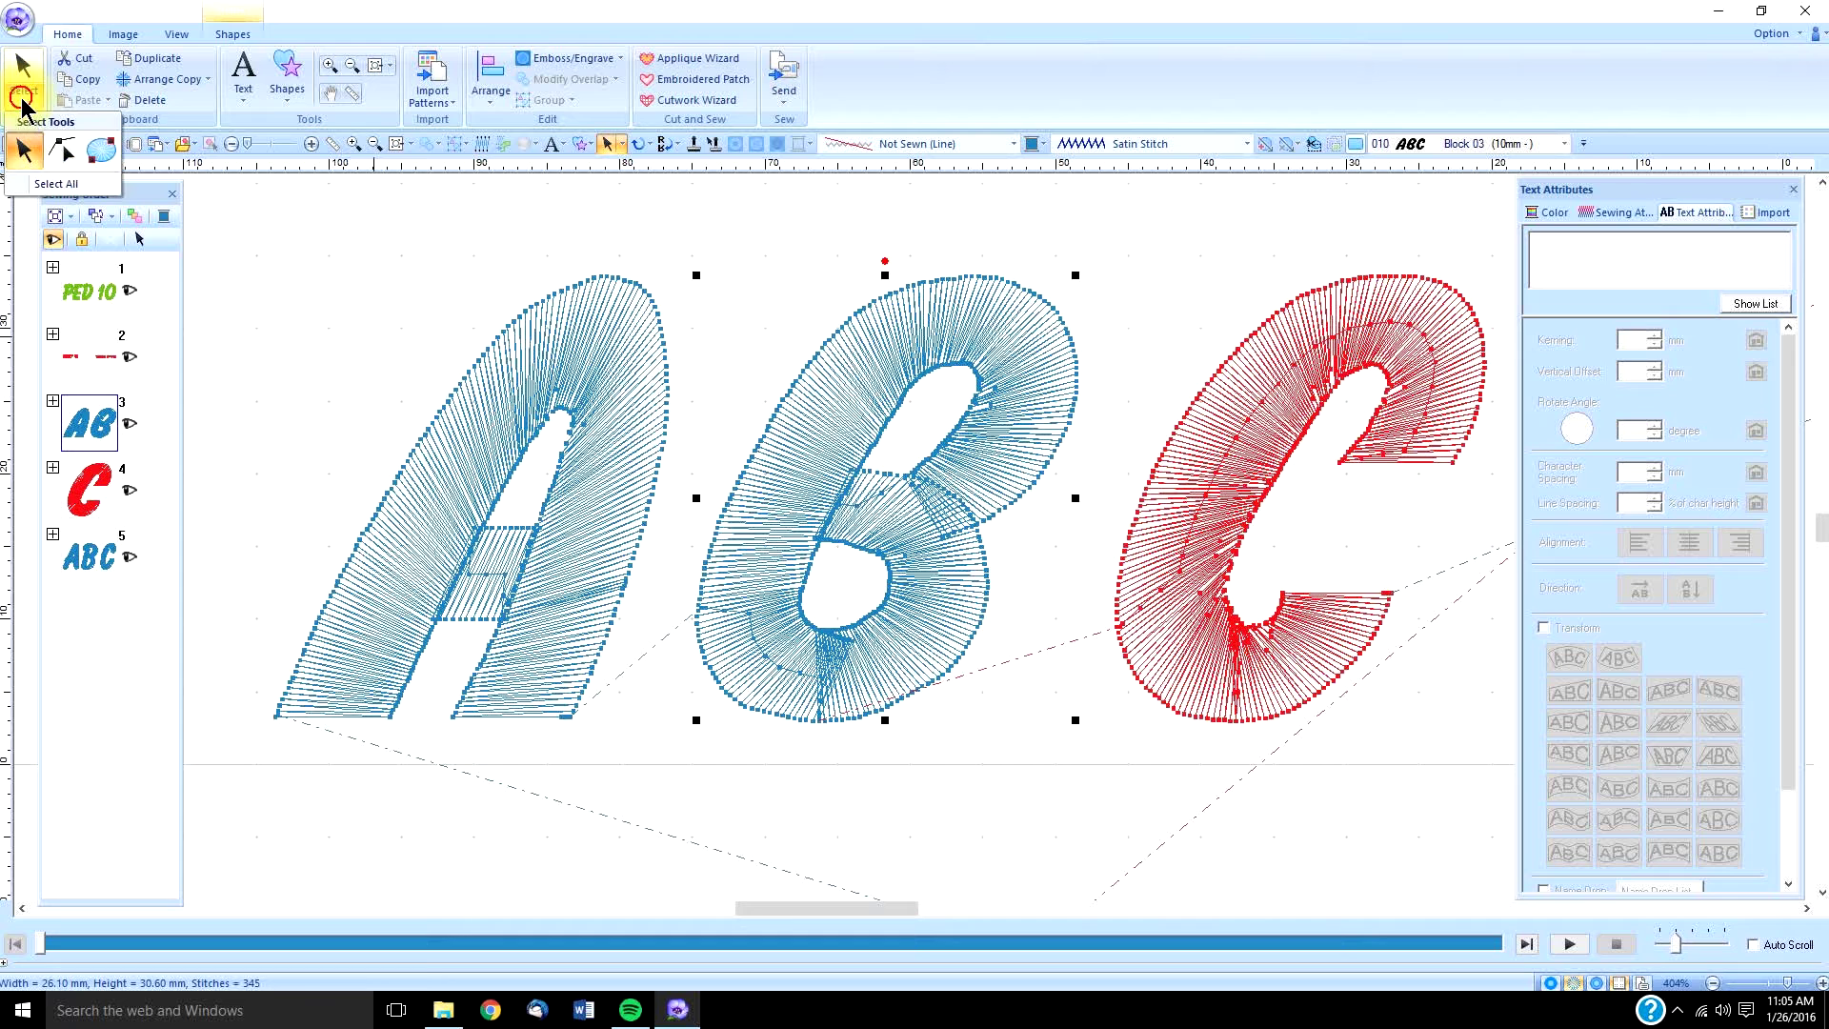
{"action": "left_click", "coordinate": [64, 153]}
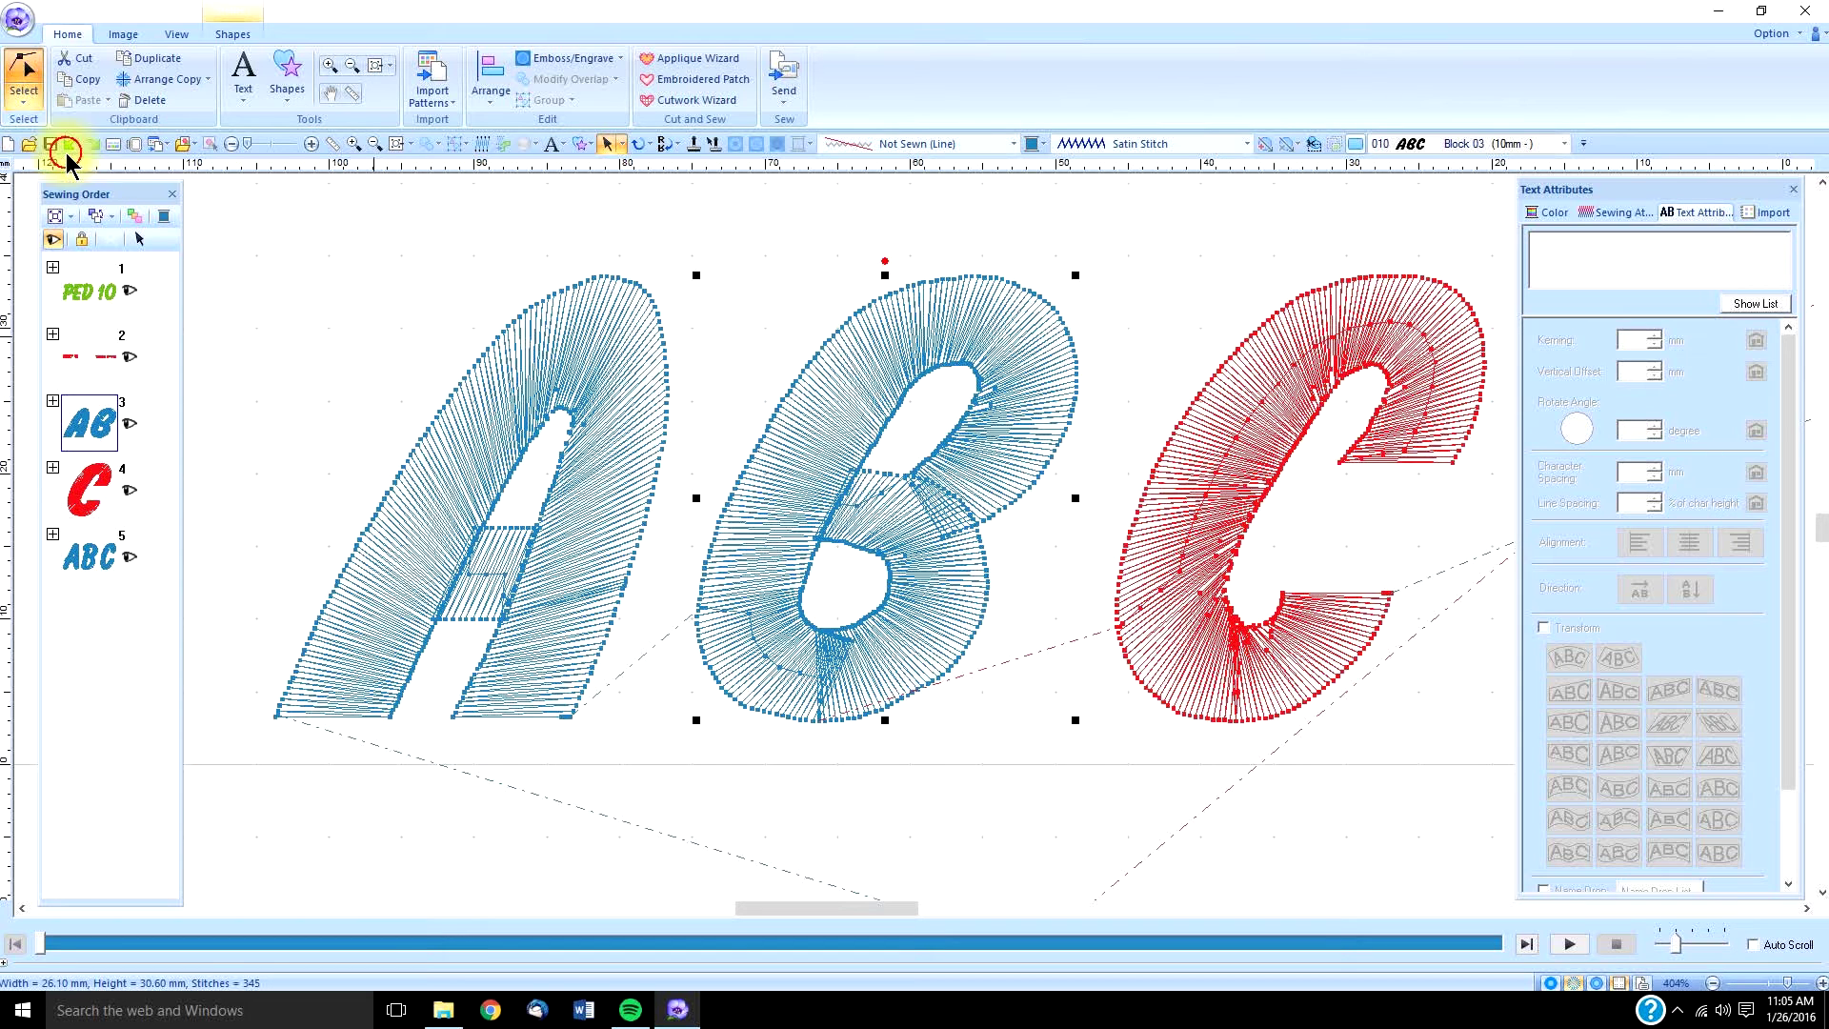
{"action": "left_click", "coordinate": [877, 666]}
Delete three stray stitch points inside the B and finish point editing.
{"action": "left_click", "coordinate": [852, 642]}
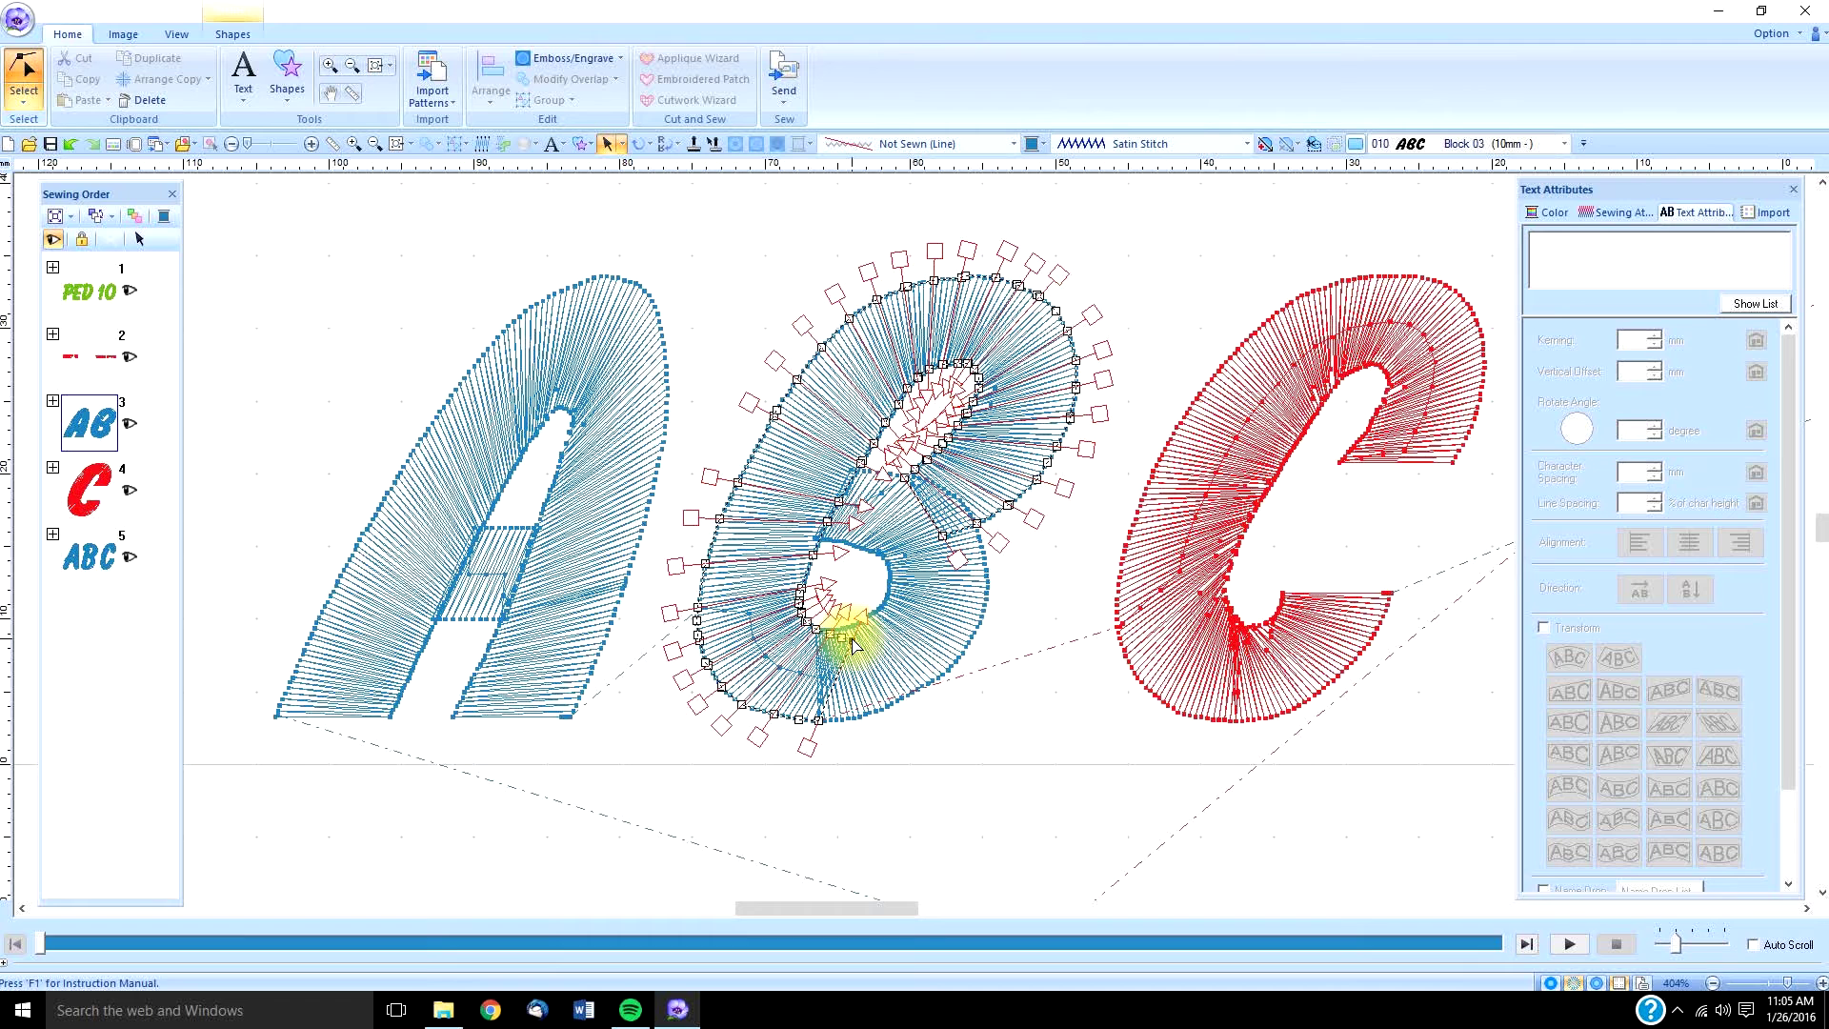
{"action": "key", "text": "Delete"}
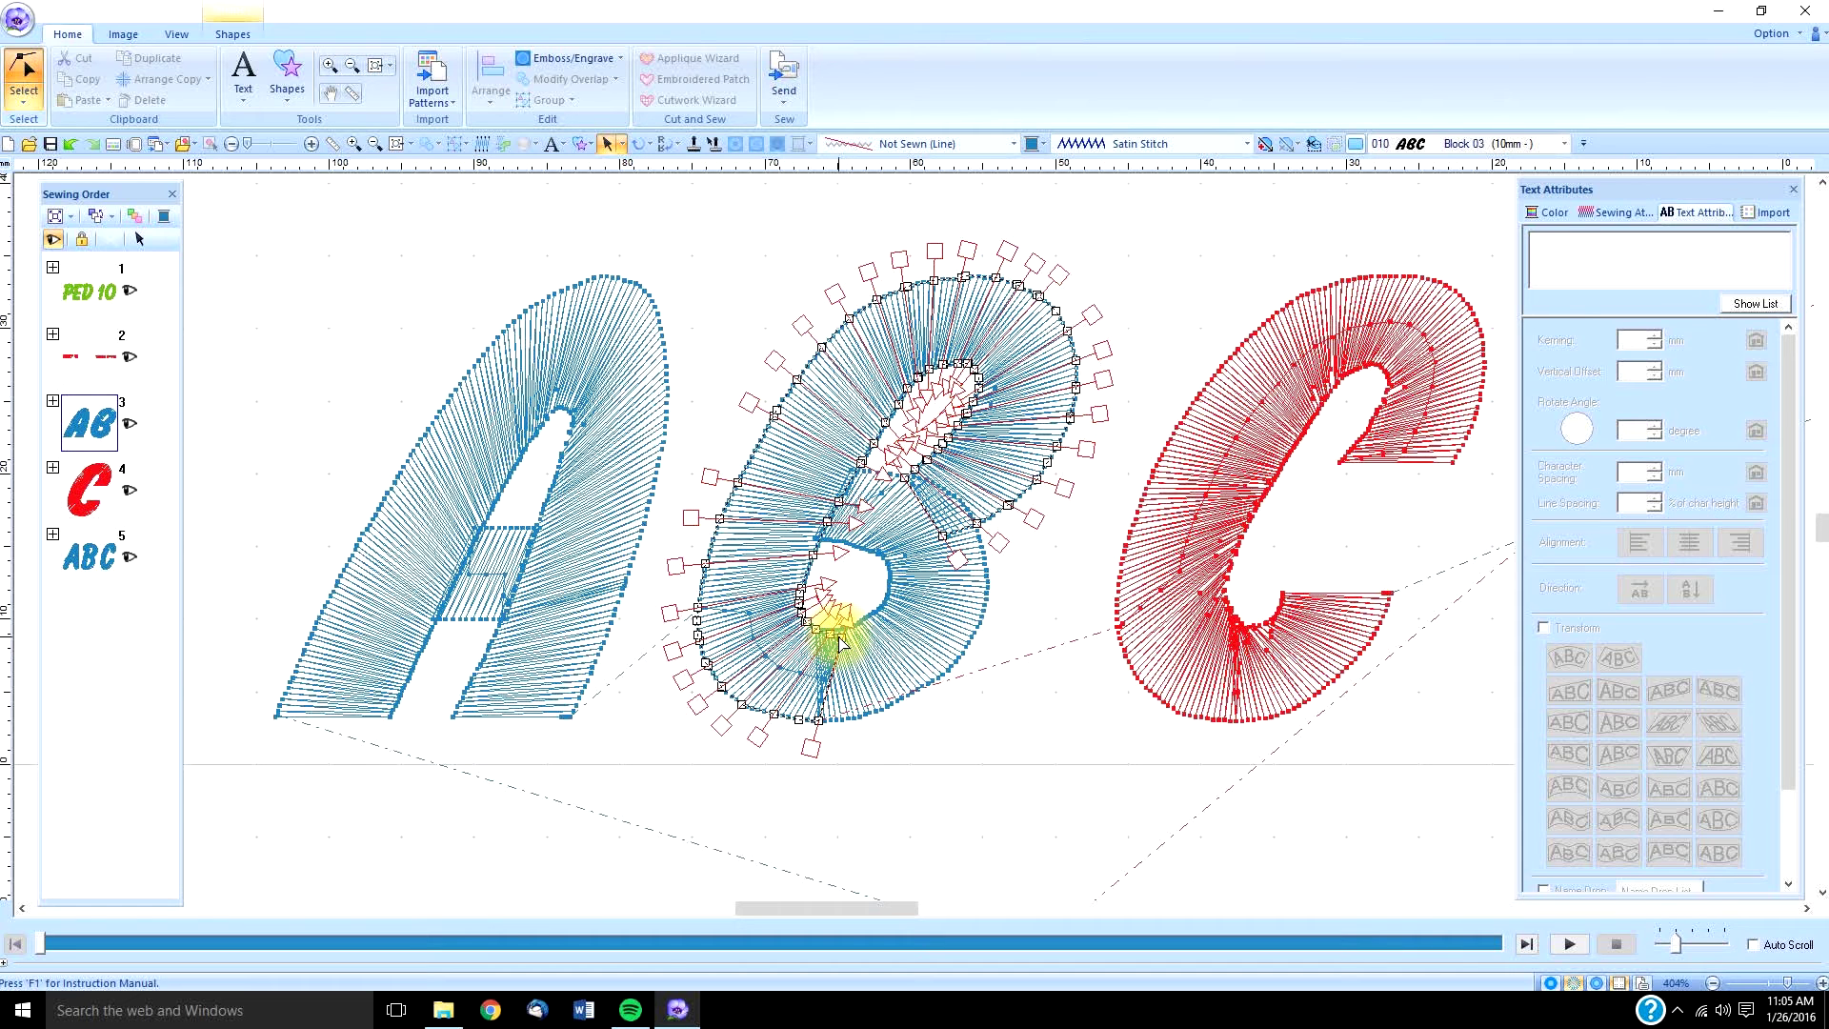
{"action": "left_click", "coordinate": [845, 645]}
{"action": "key", "text": "Delete"}
{"action": "left_click", "coordinate": [831, 641]}
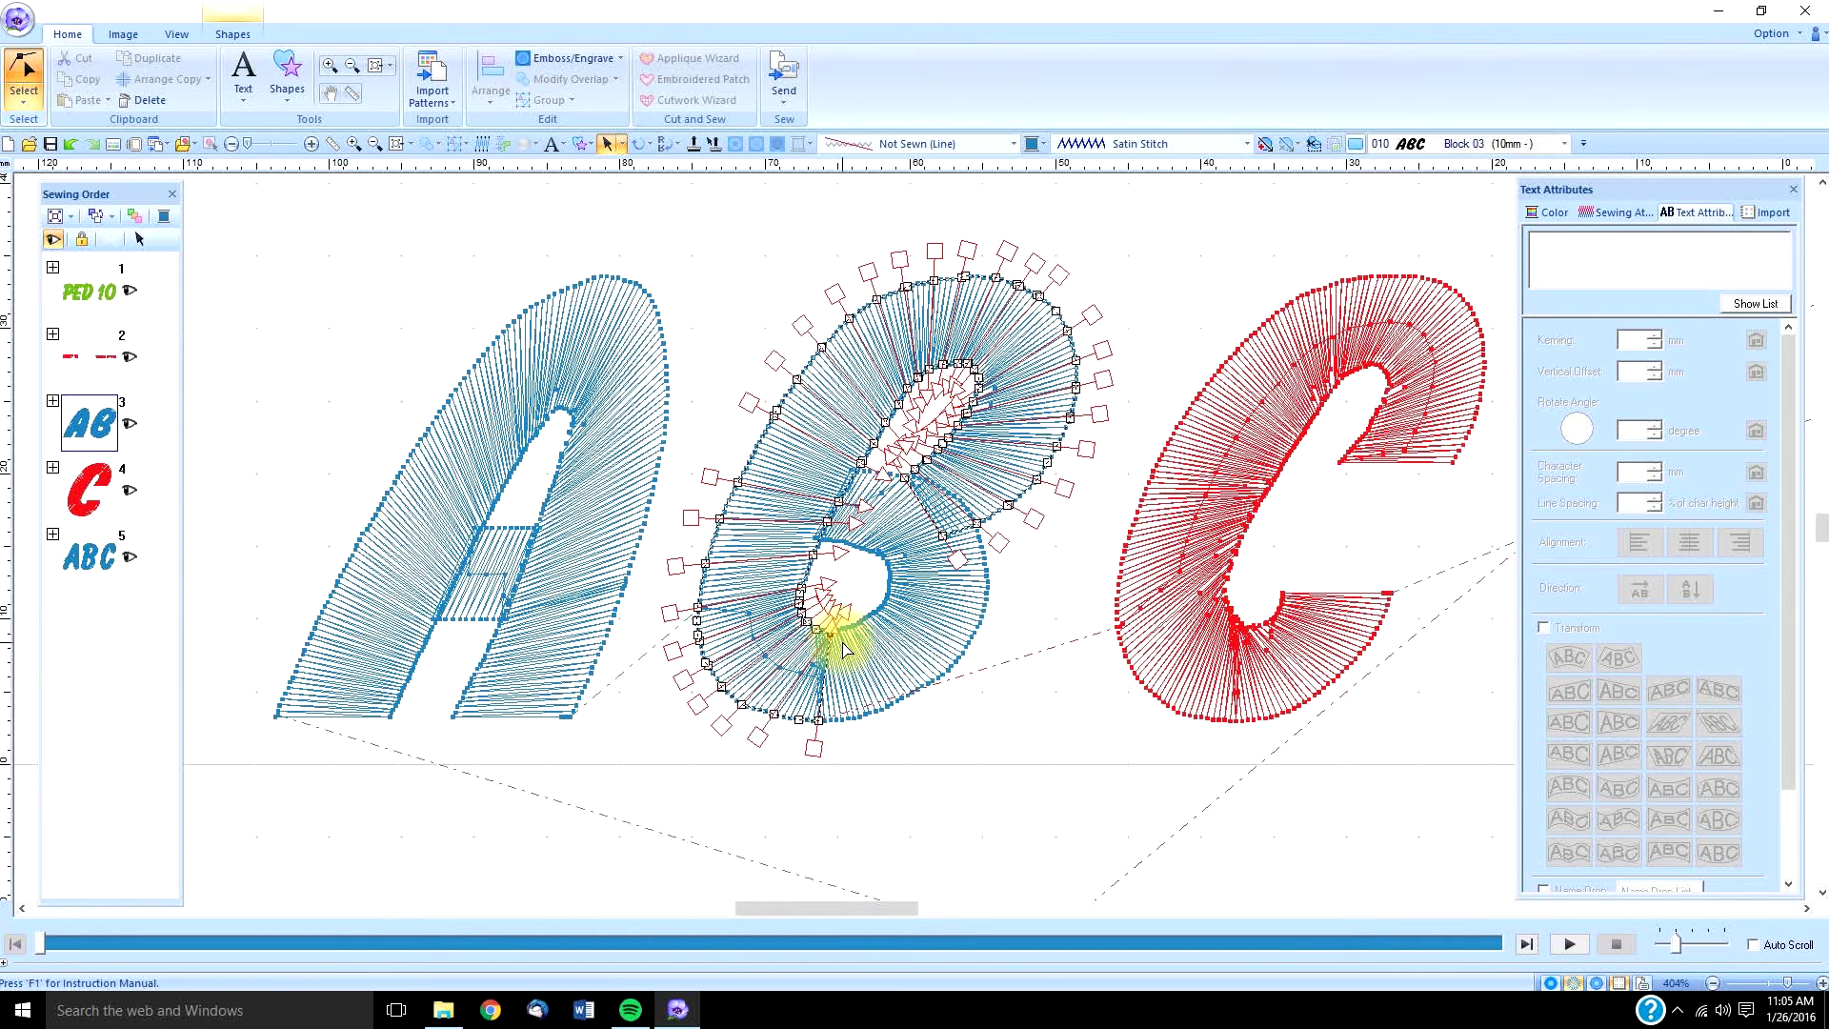
{"action": "key", "text": "Delete"}
{"action": "left_click", "coordinate": [988, 701]}
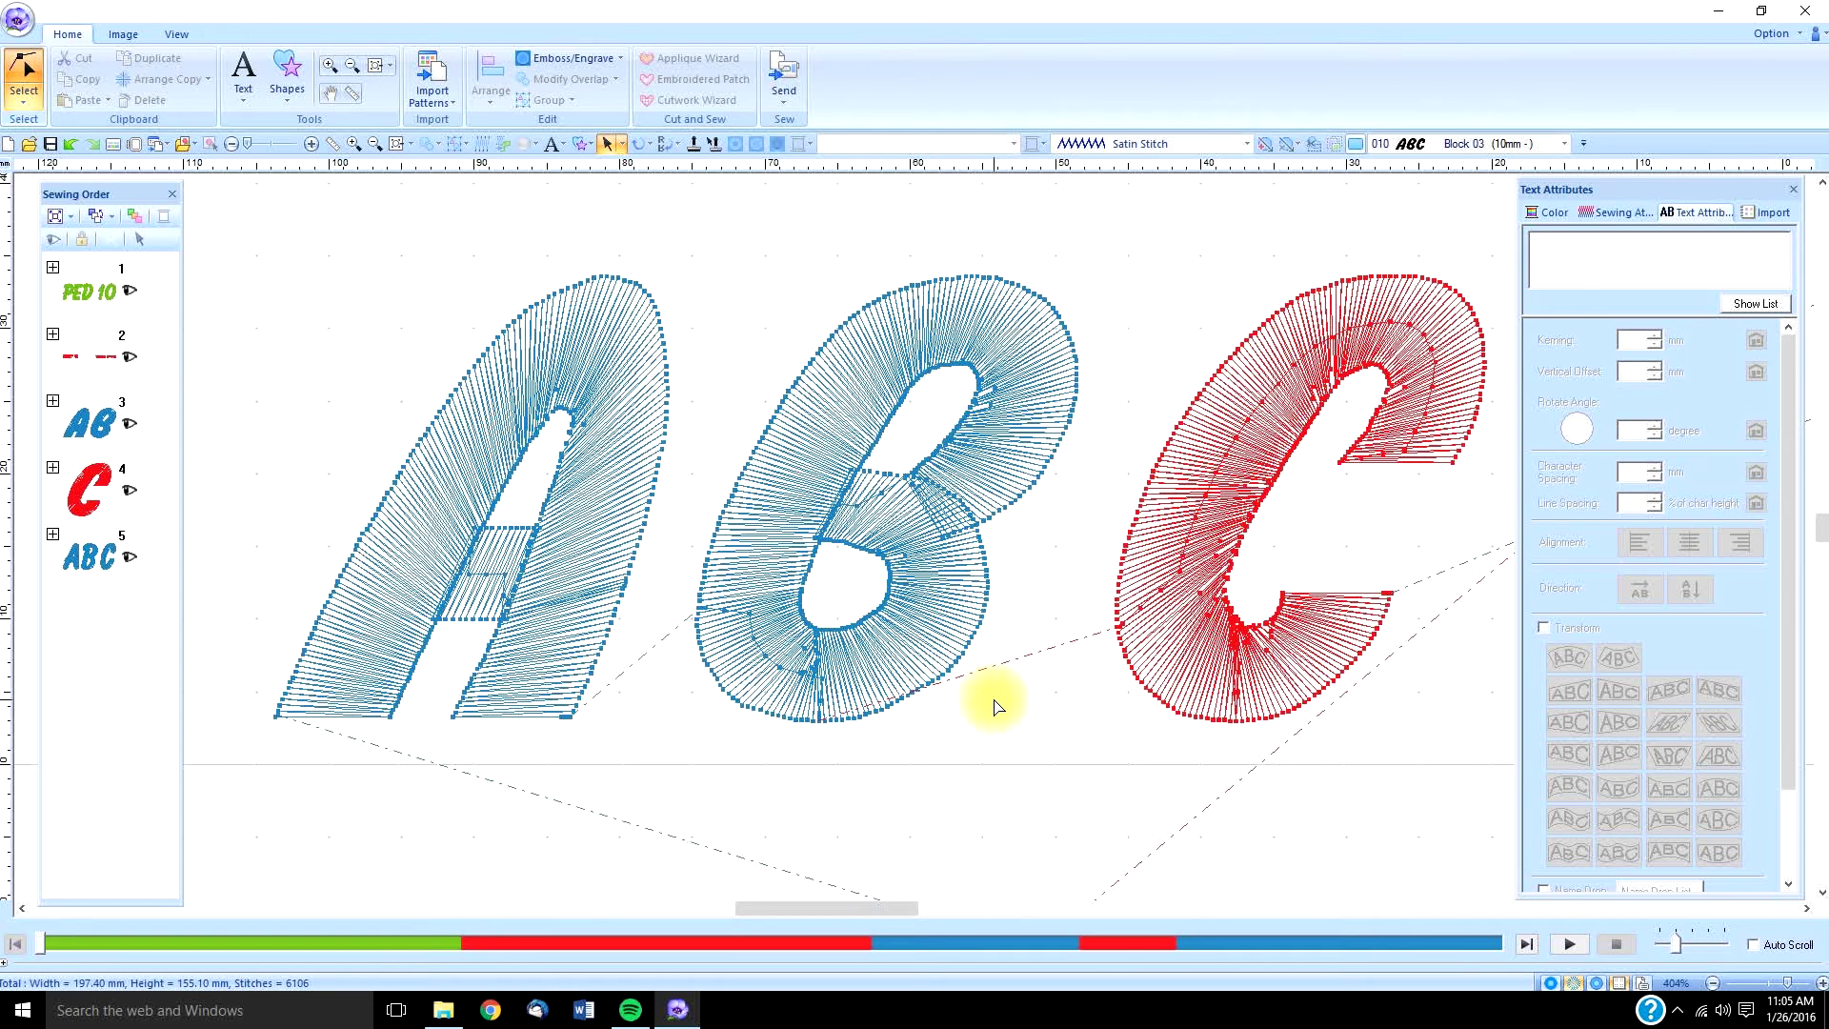
{"action": "left_click", "coordinate": [35, 94]}
Select the B and check its 5.0 line/mm region sew density under Sewing Attributes.
{"action": "left_click", "coordinate": [24, 153]}
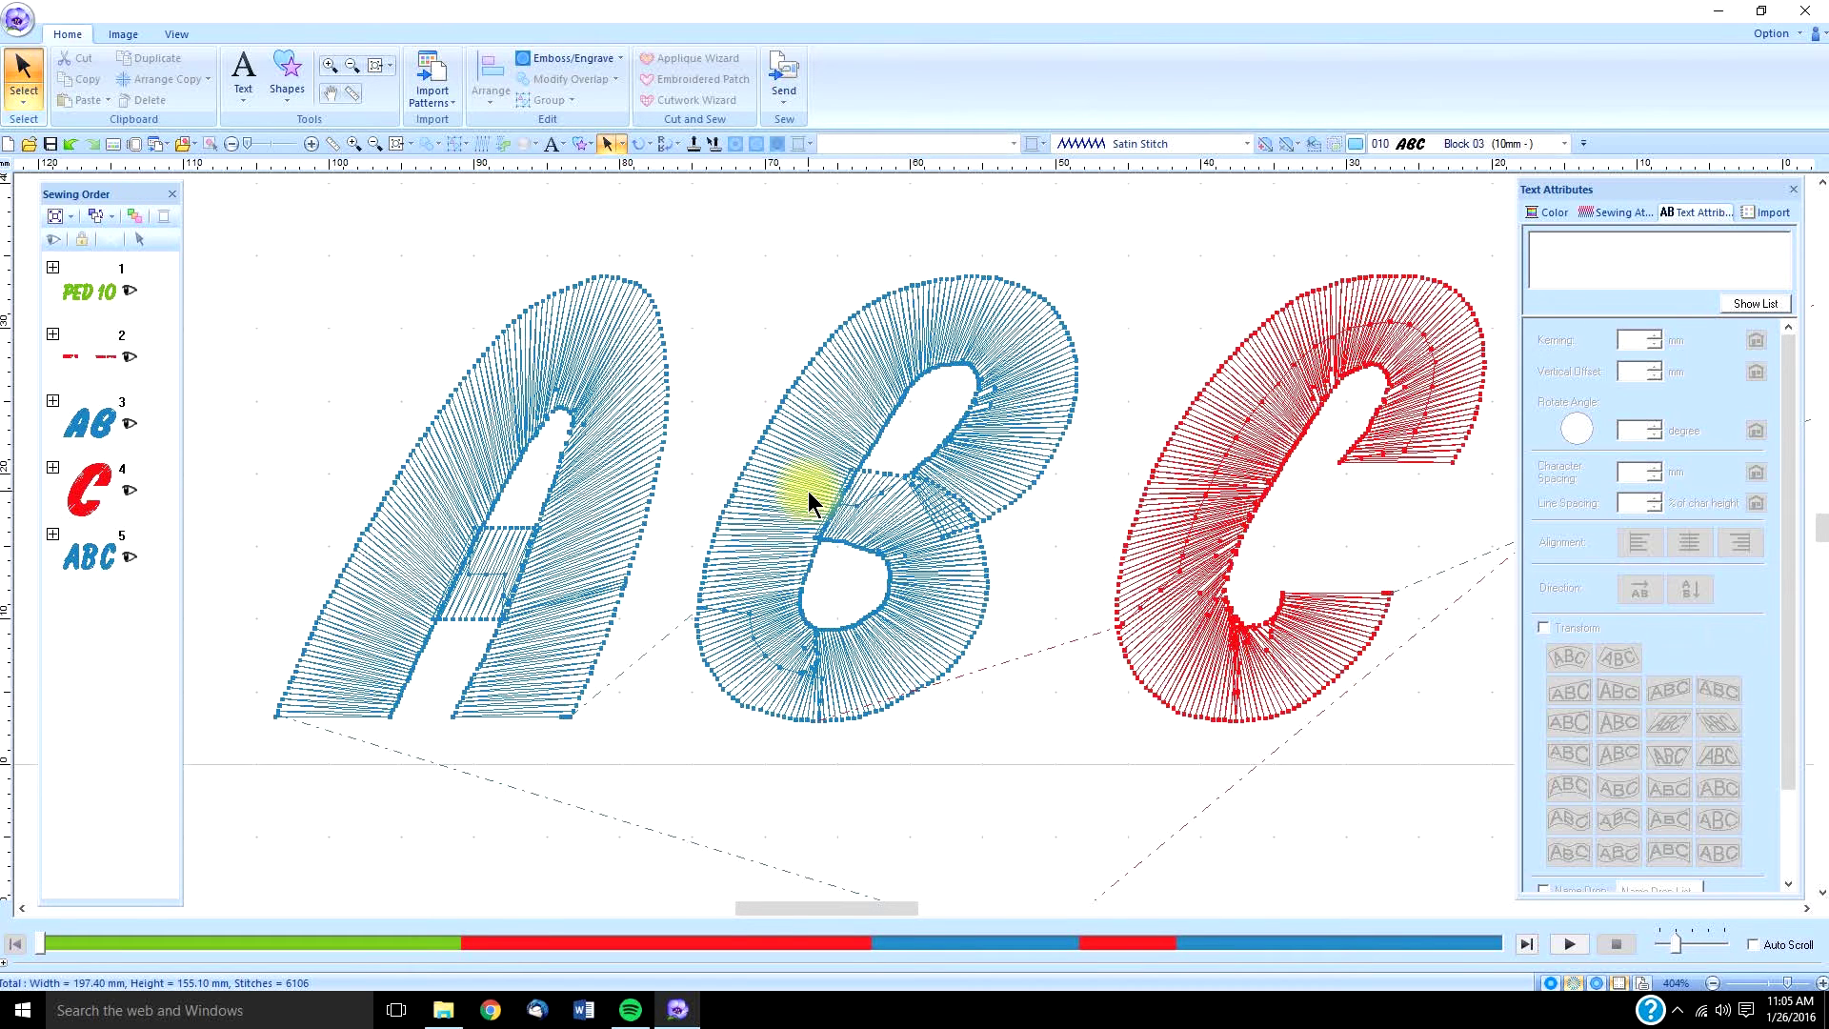
{"action": "left_click", "coordinate": [808, 490]}
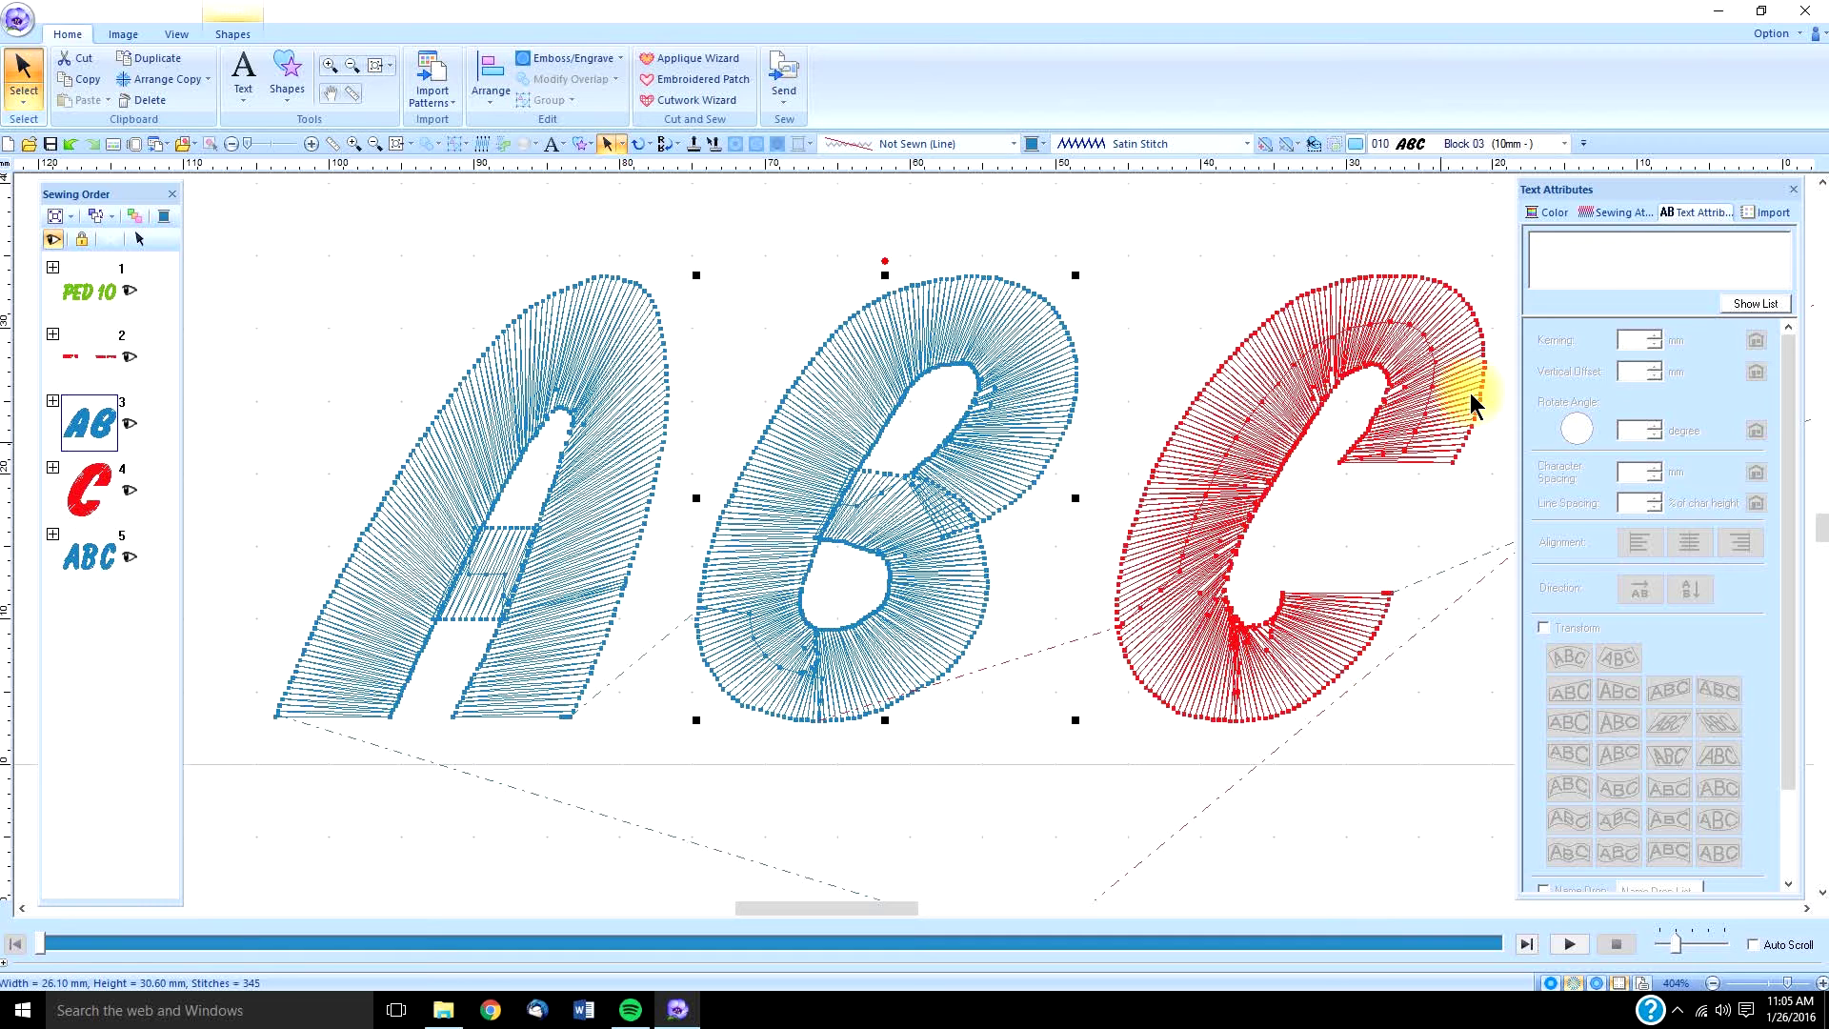
{"action": "left_click", "coordinate": [1620, 213]}
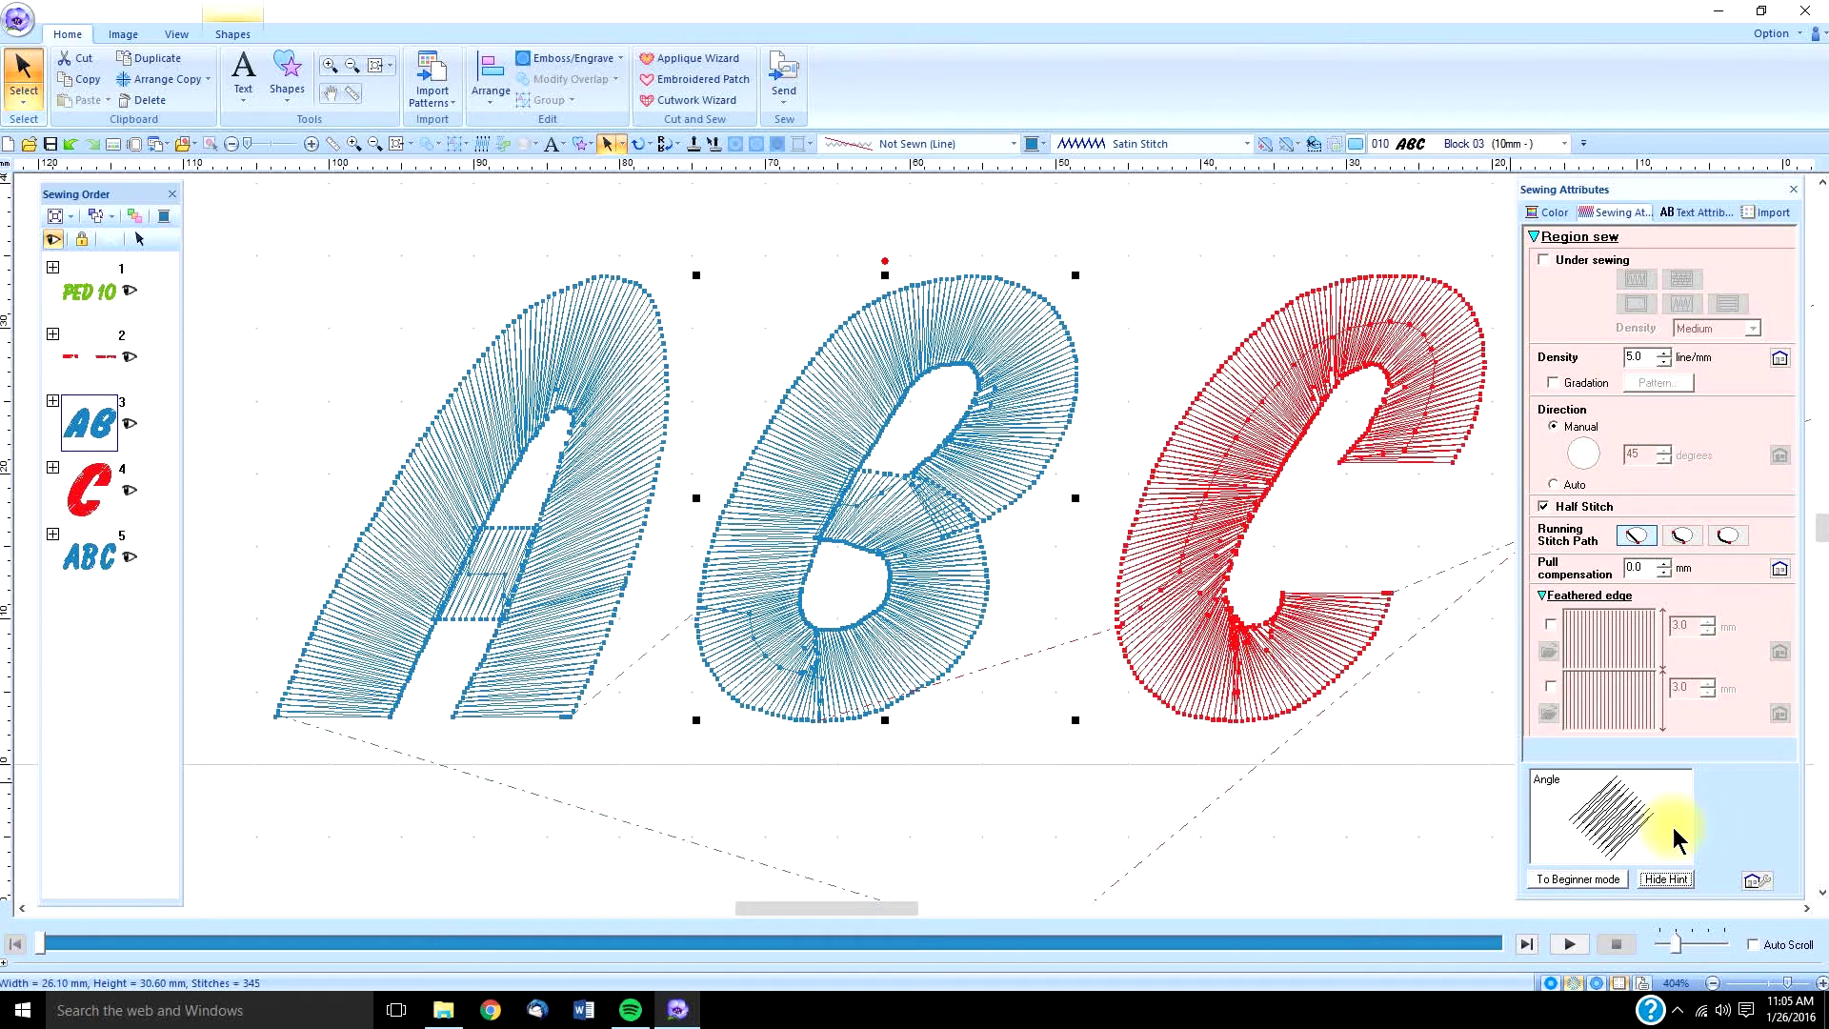
{"action": "left_click", "coordinate": [1807, 907]}
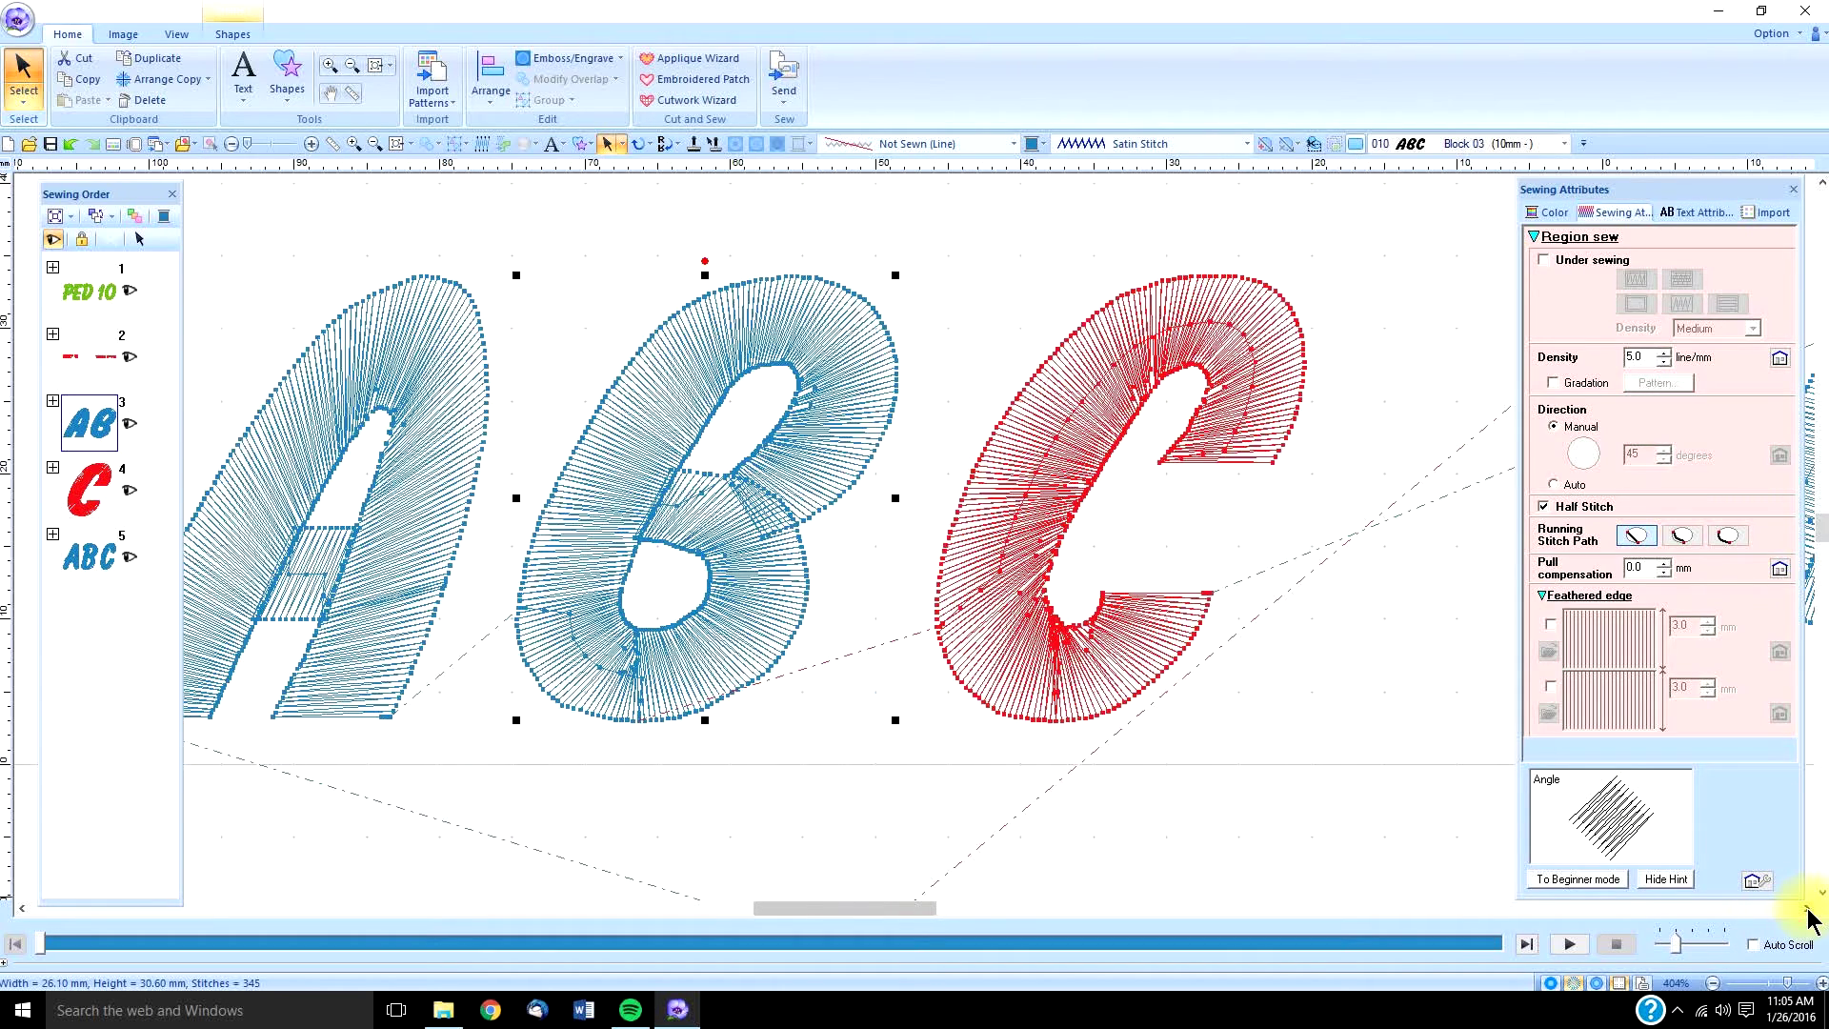
{"action": "left_click", "coordinate": [1808, 908]}
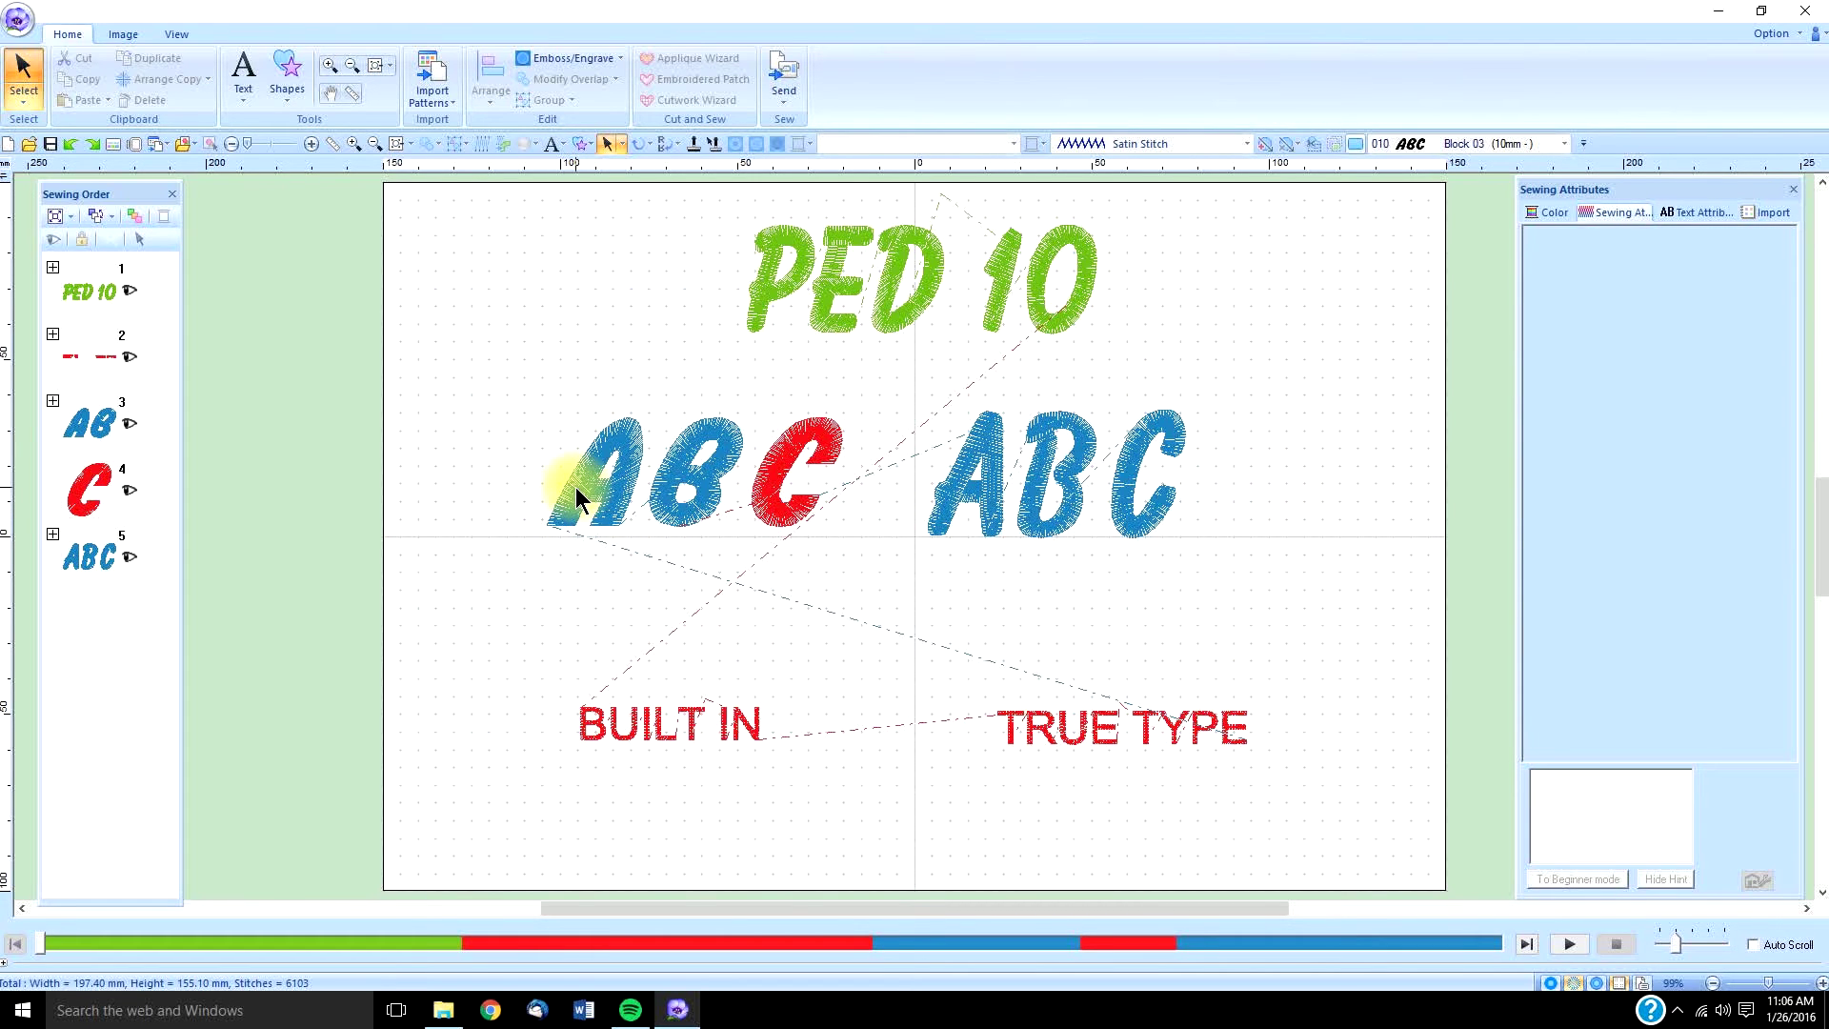
{"action": "left_click", "coordinate": [575, 488]}
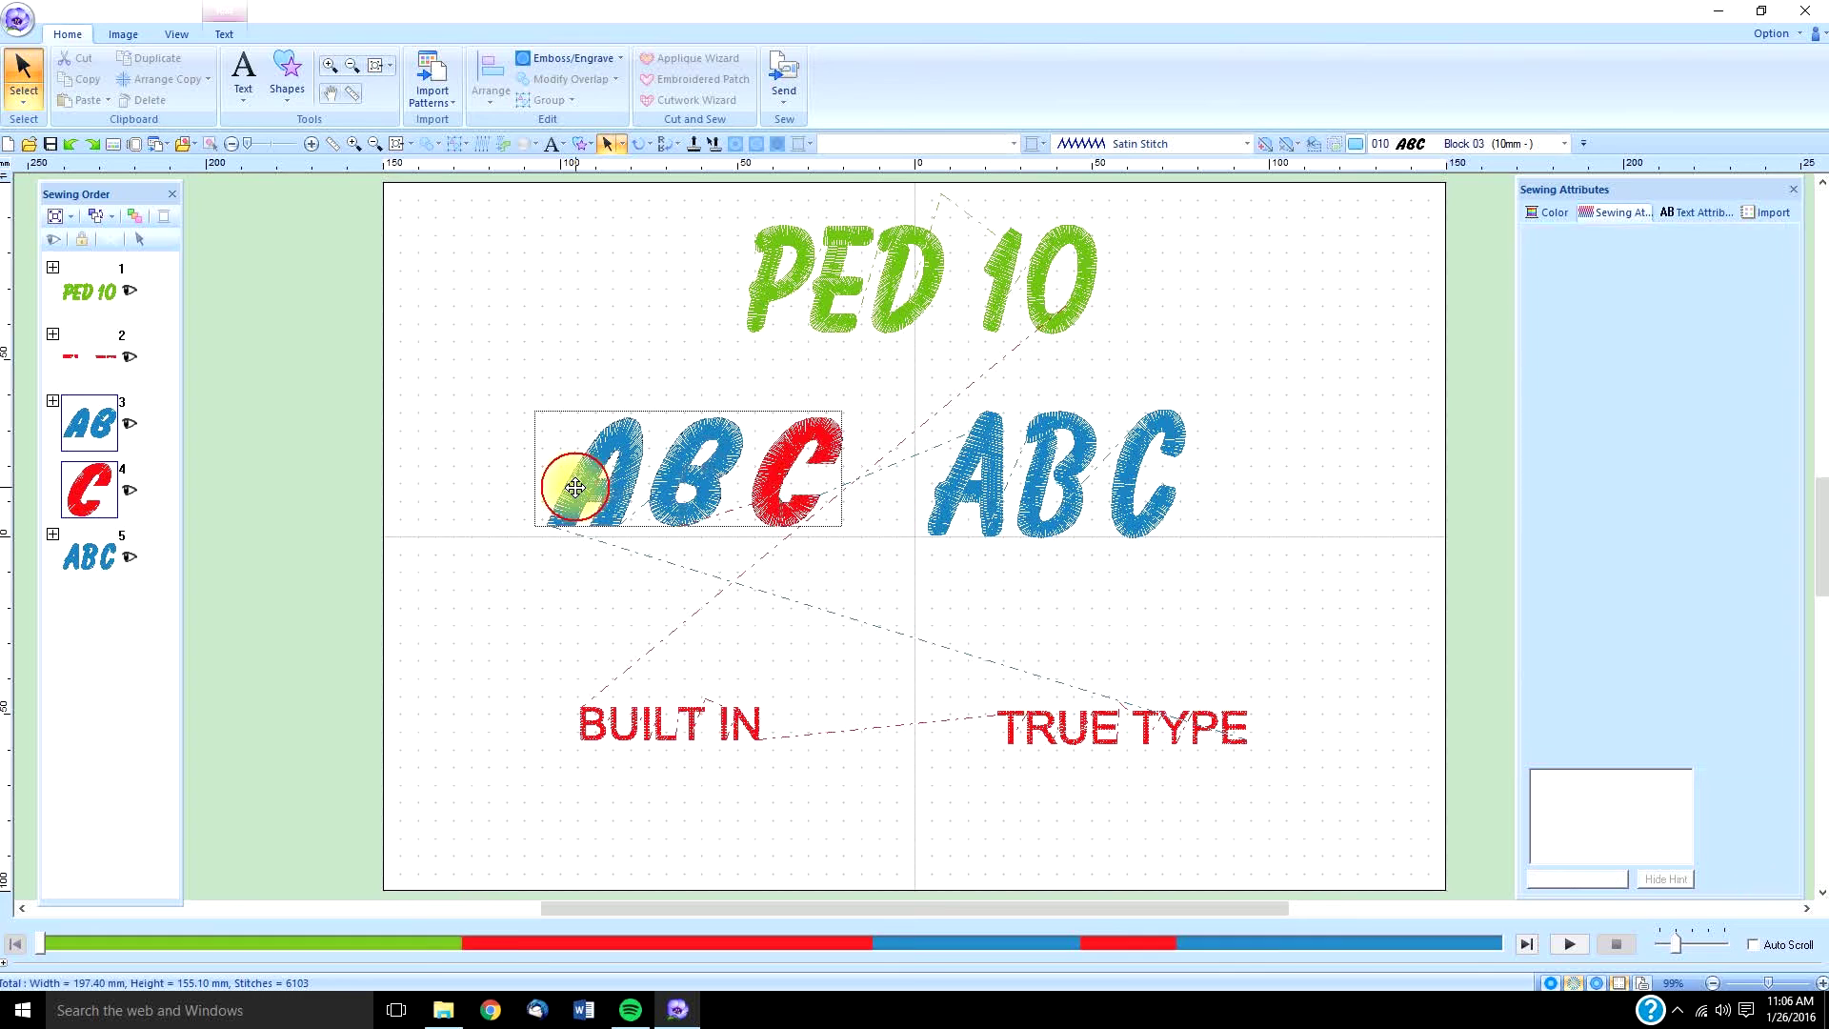
{"action": "left_click", "coordinate": [245, 81]}
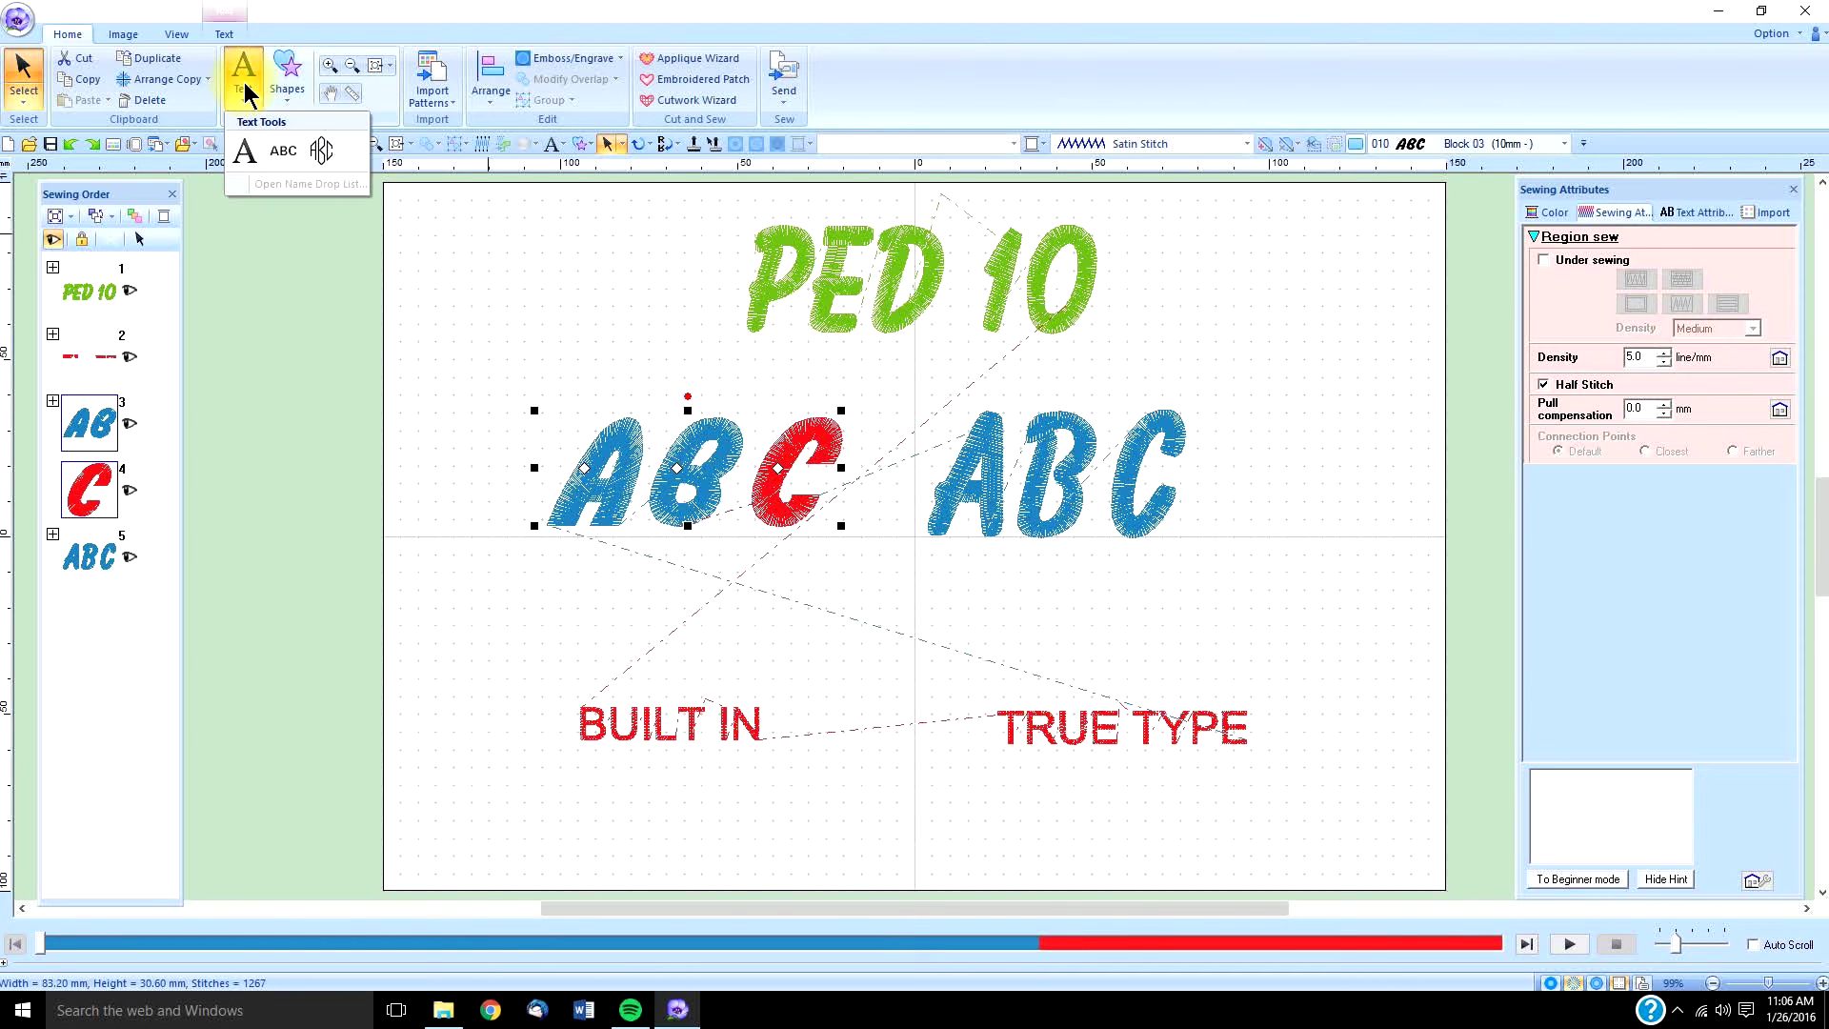
{"action": "left_click", "coordinate": [252, 151]}
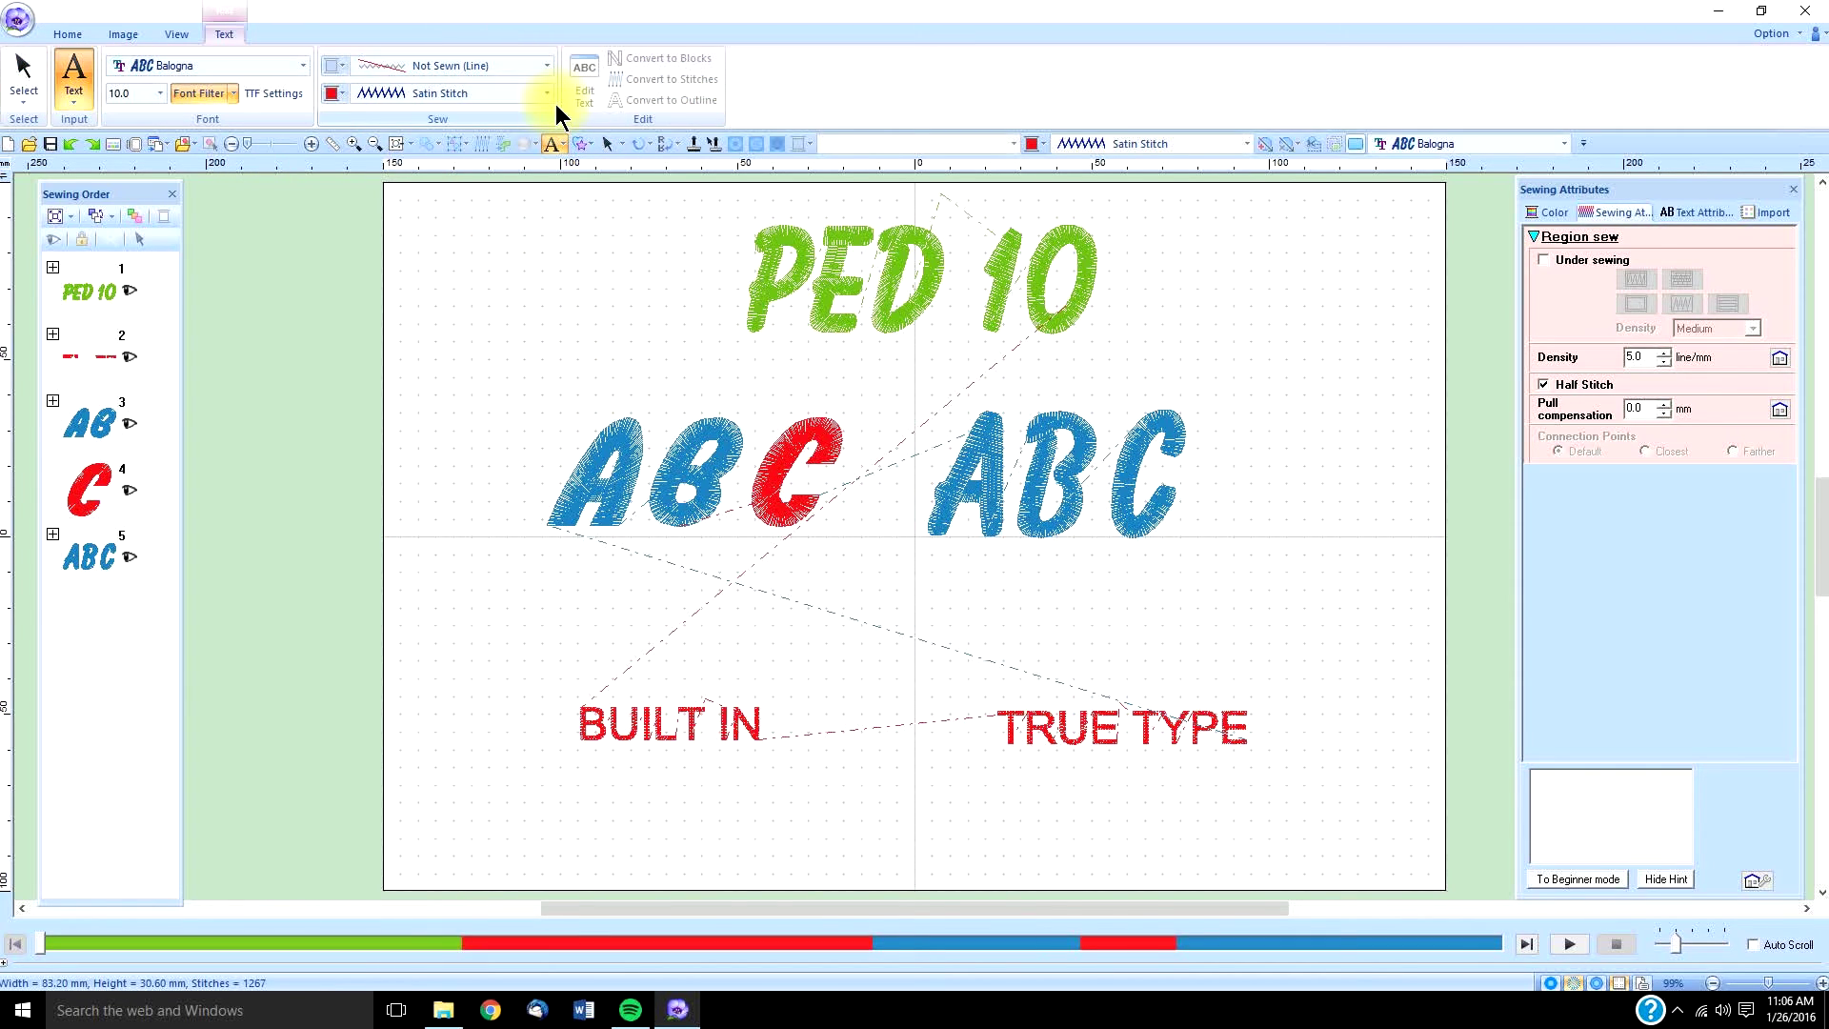
{"action": "left_click", "coordinate": [548, 68]}
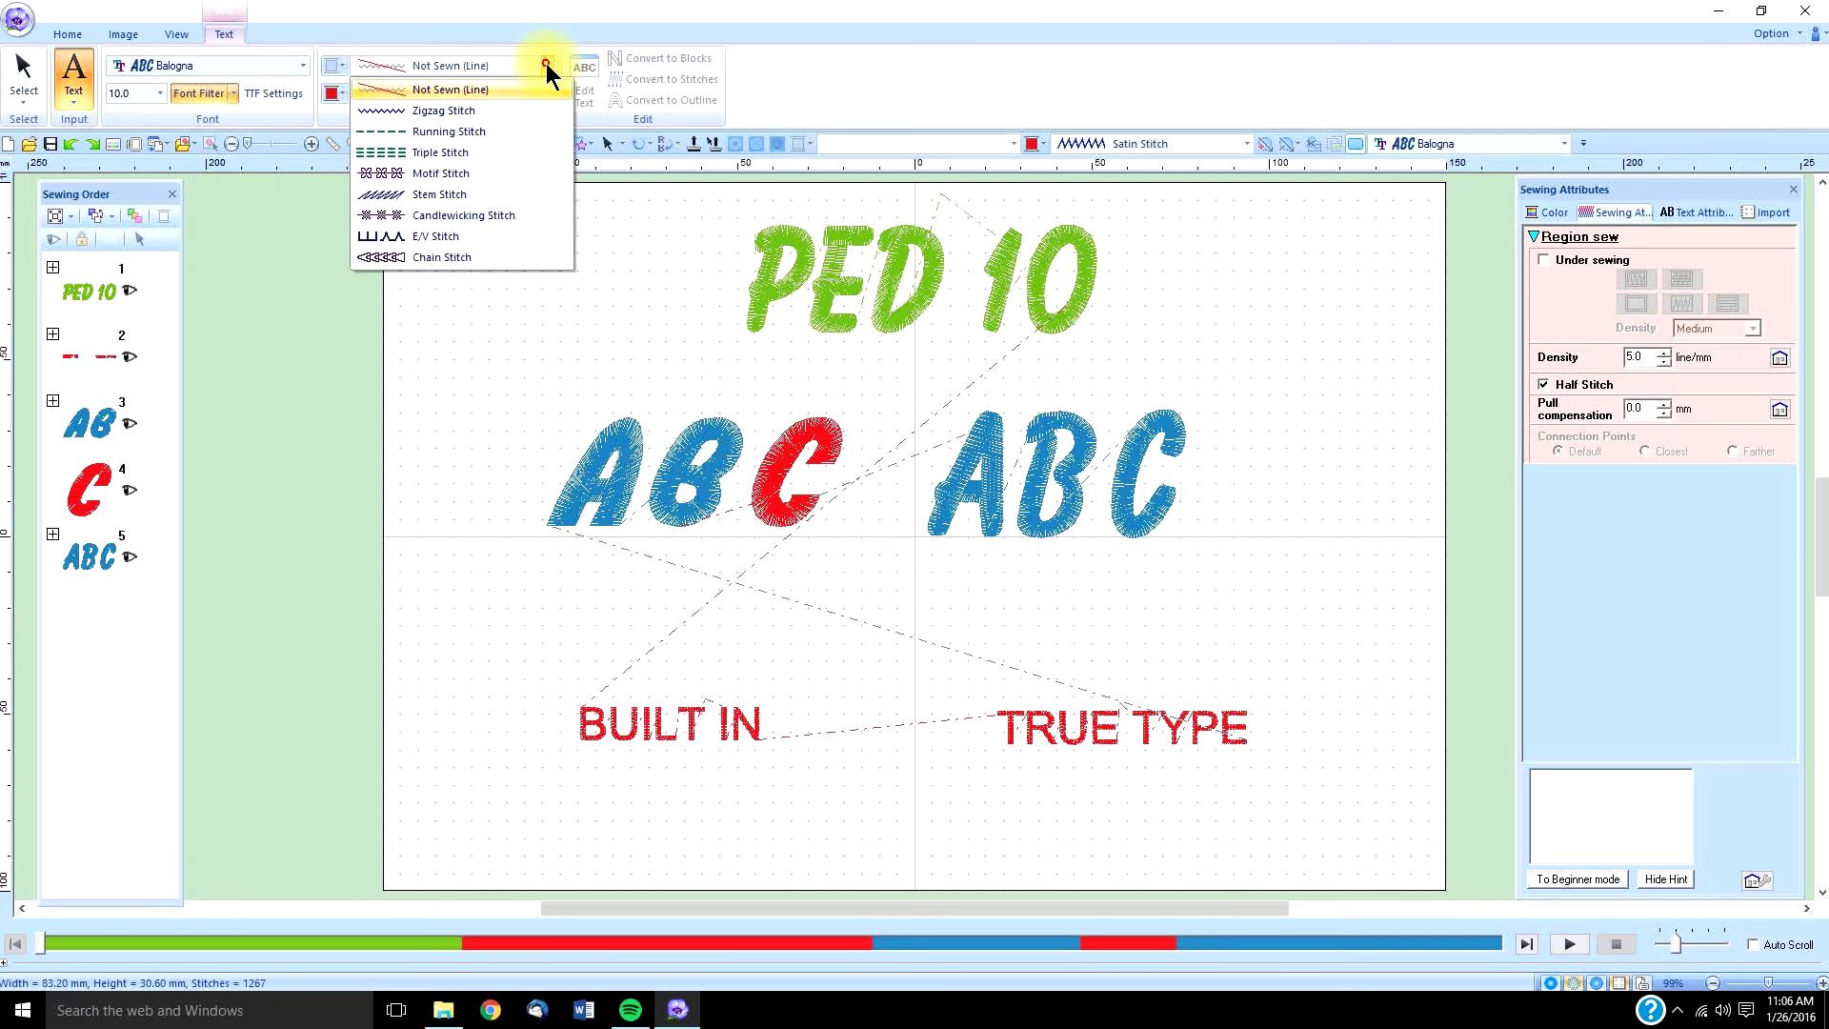
{"action": "left_click", "coordinate": [482, 110]}
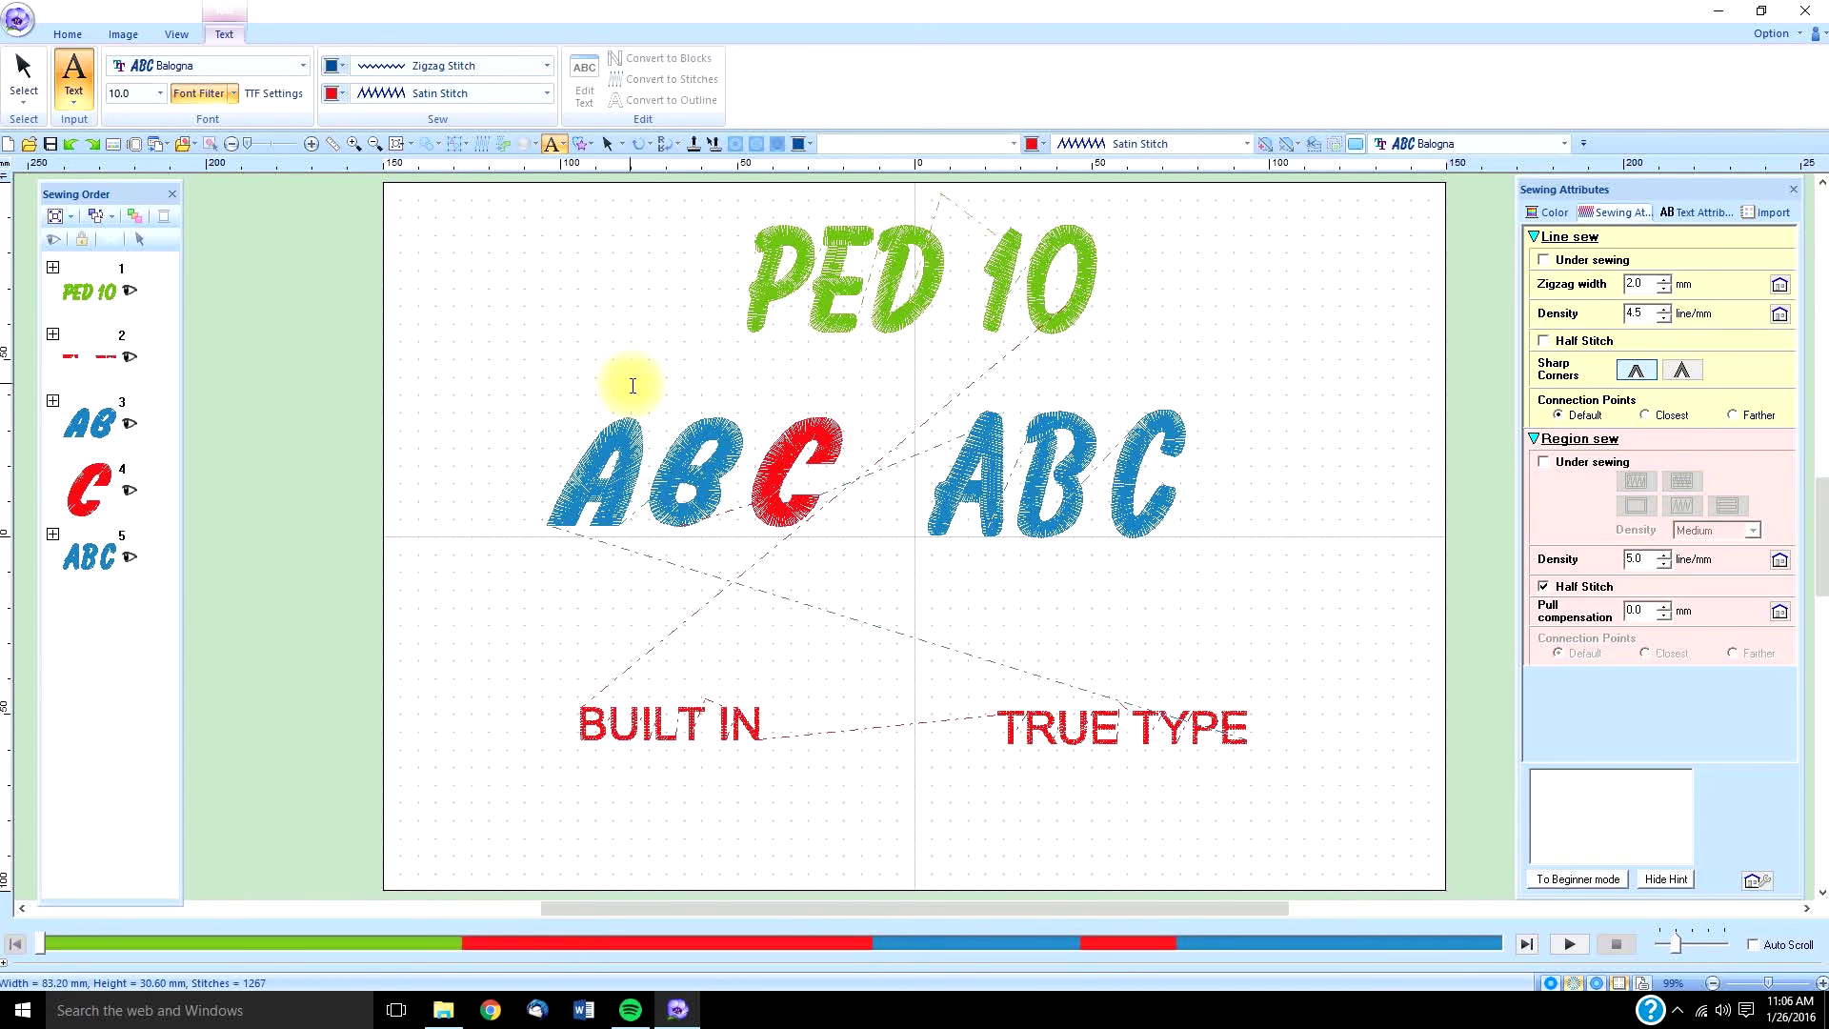
{"action": "left_click", "coordinate": [24, 76]}
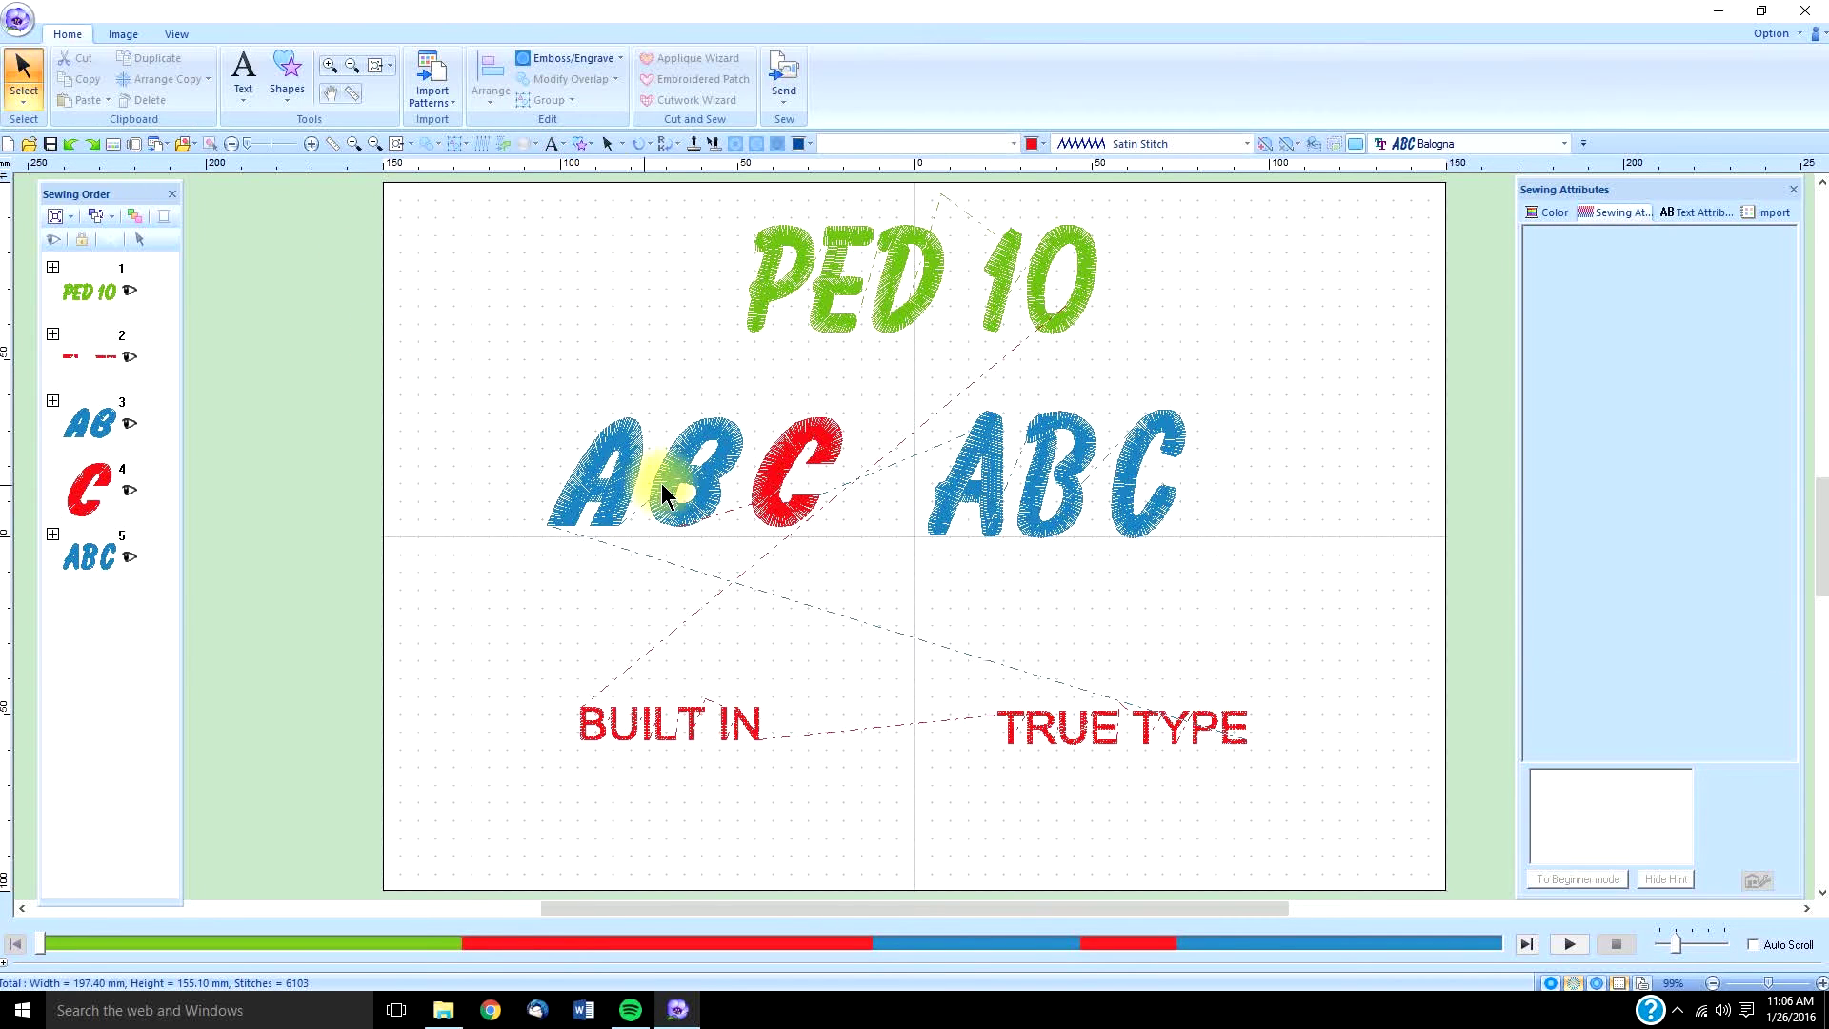
{"action": "left_click", "coordinate": [634, 482]}
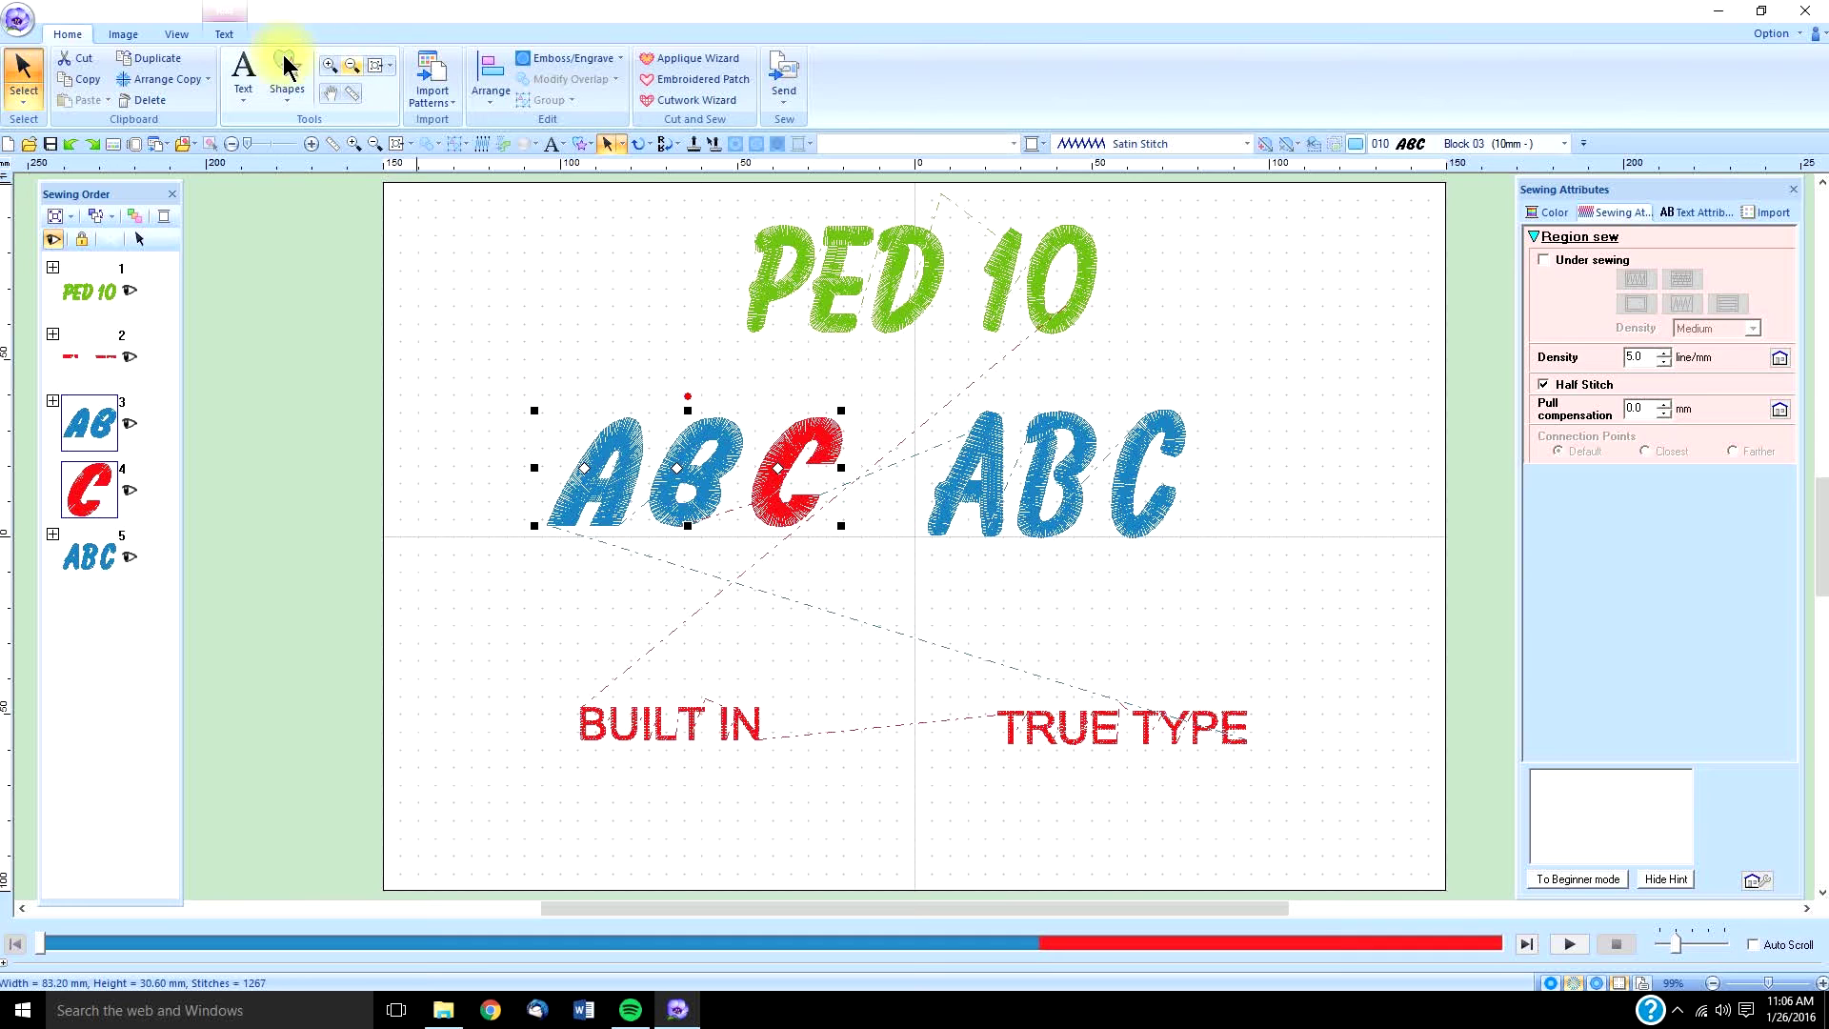
{"action": "left_click", "coordinate": [227, 35]}
{"action": "left_click", "coordinate": [546, 64]}
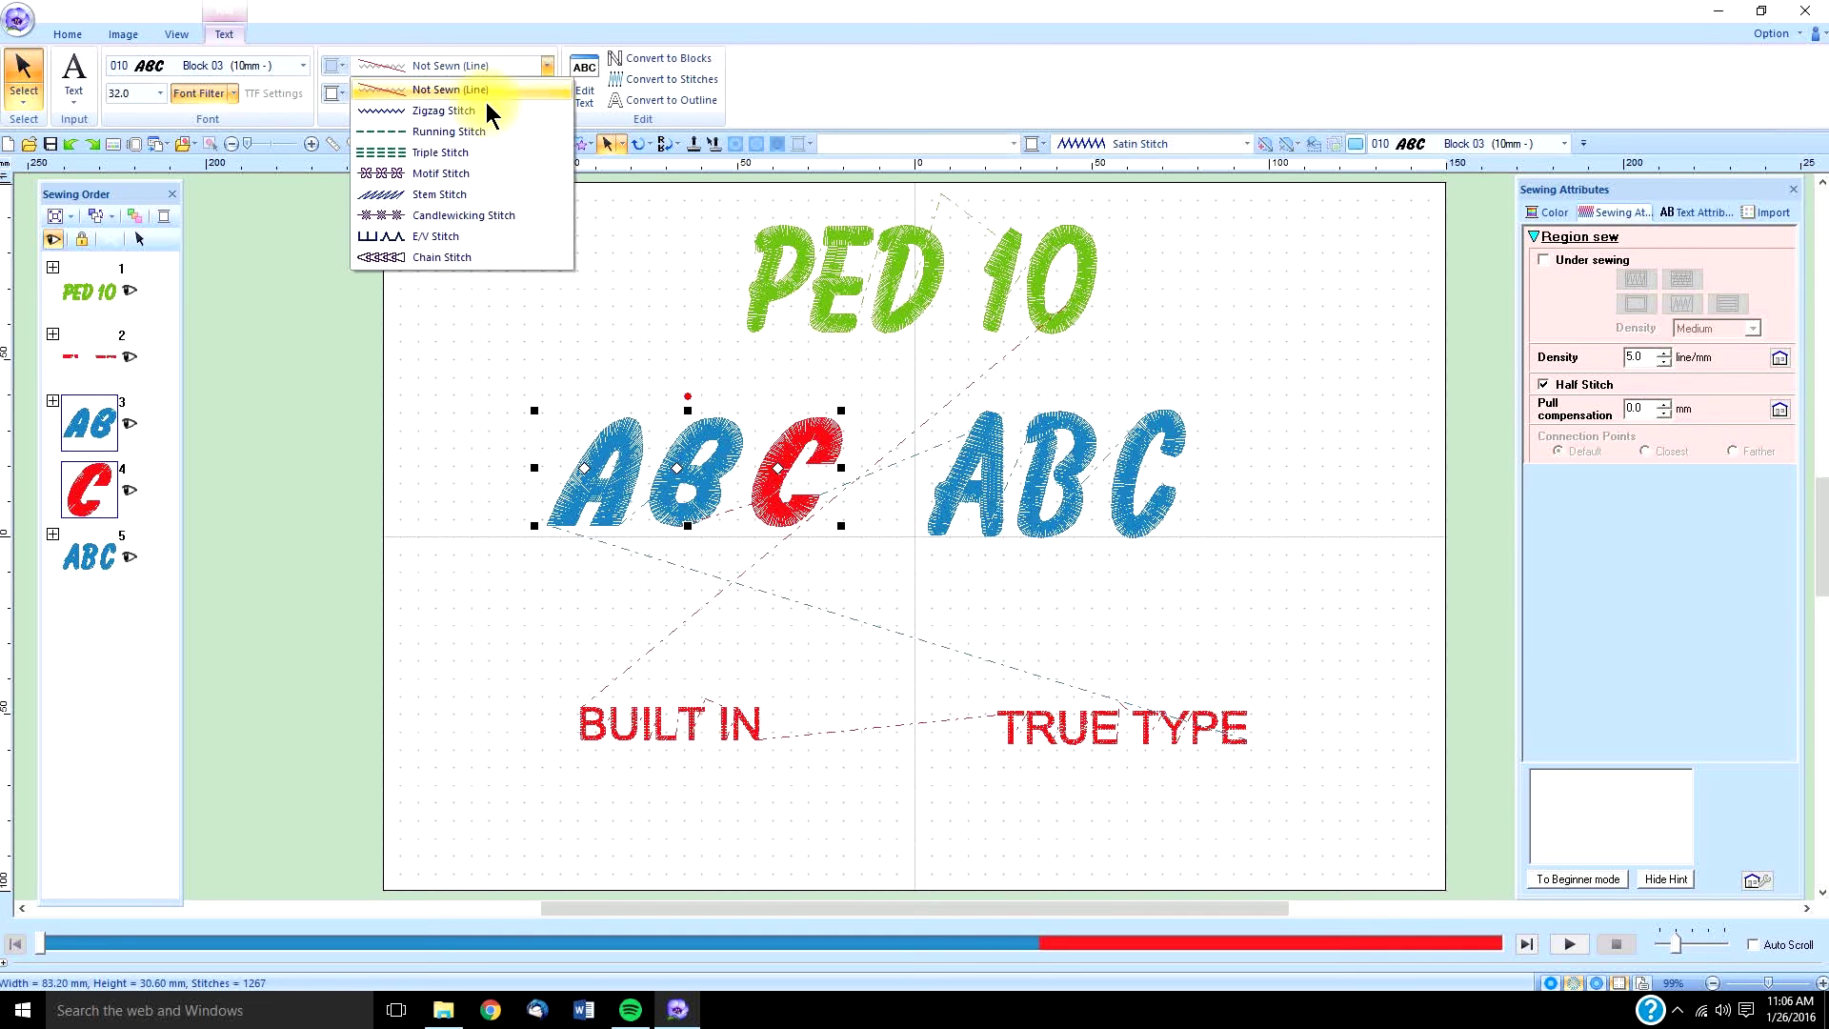
{"action": "left_click", "coordinate": [469, 110]}
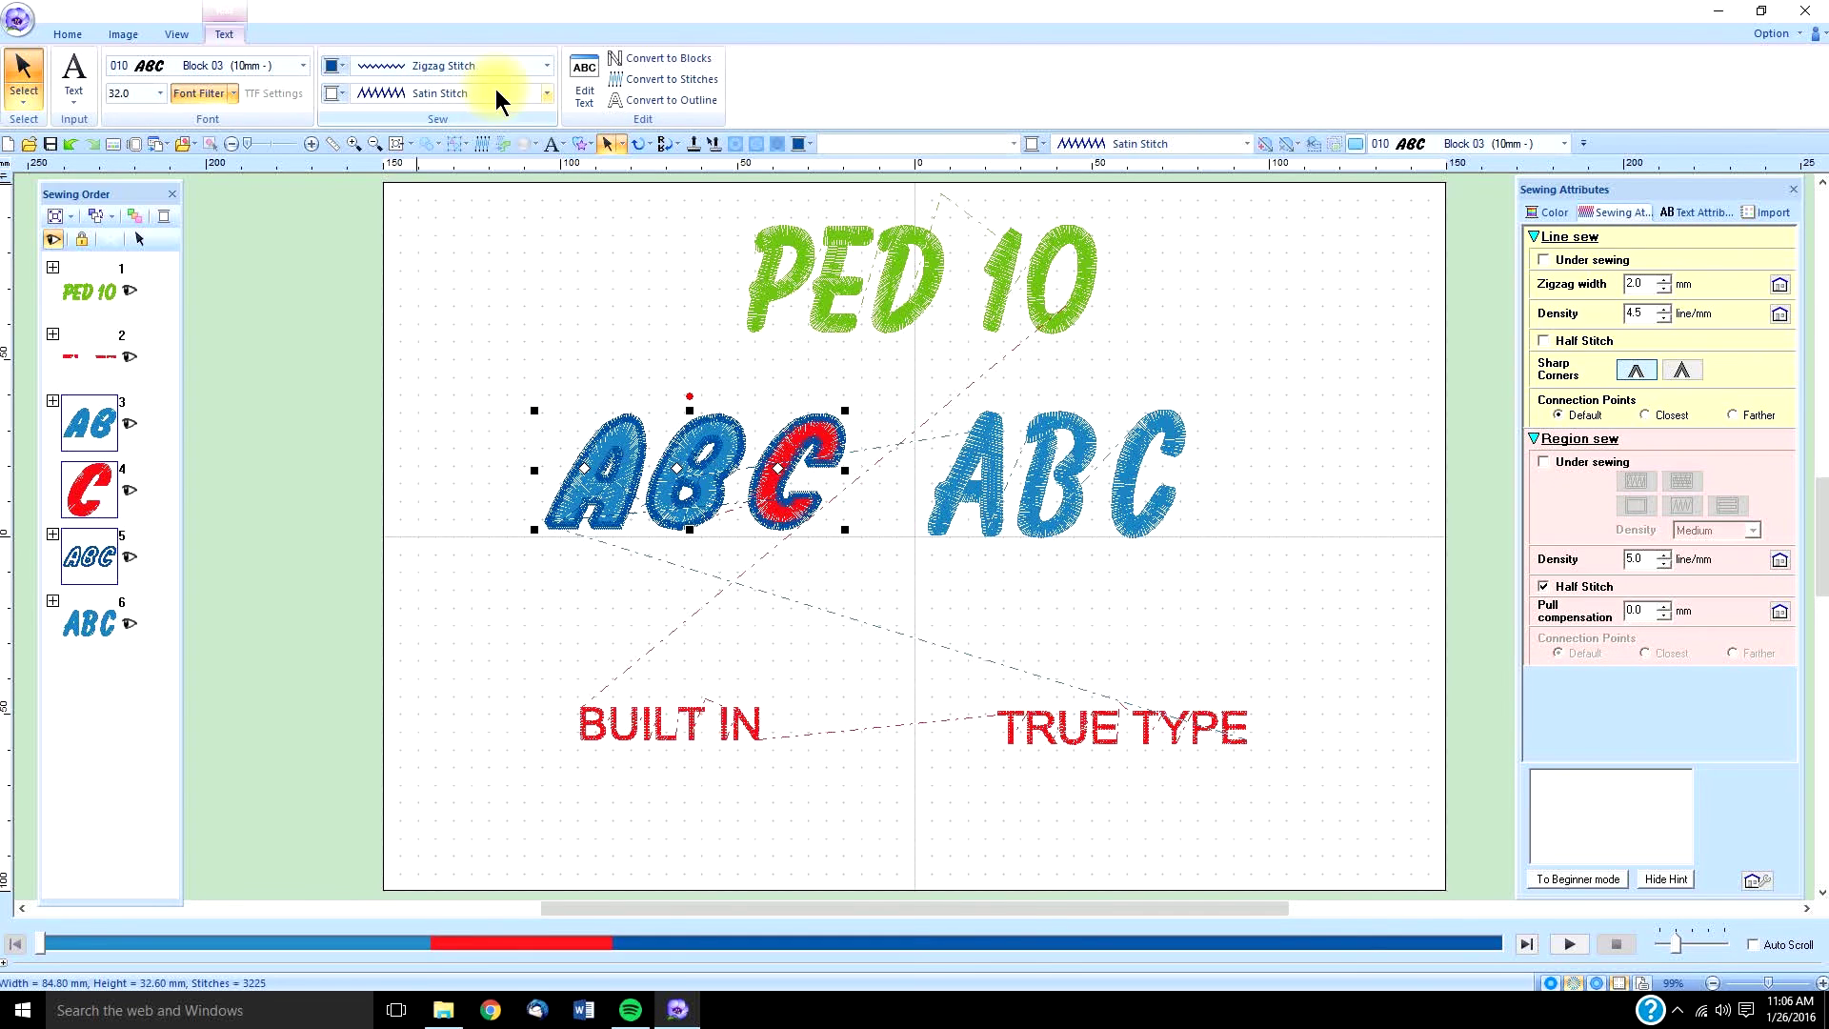
{"action": "left_click", "coordinate": [548, 93]}
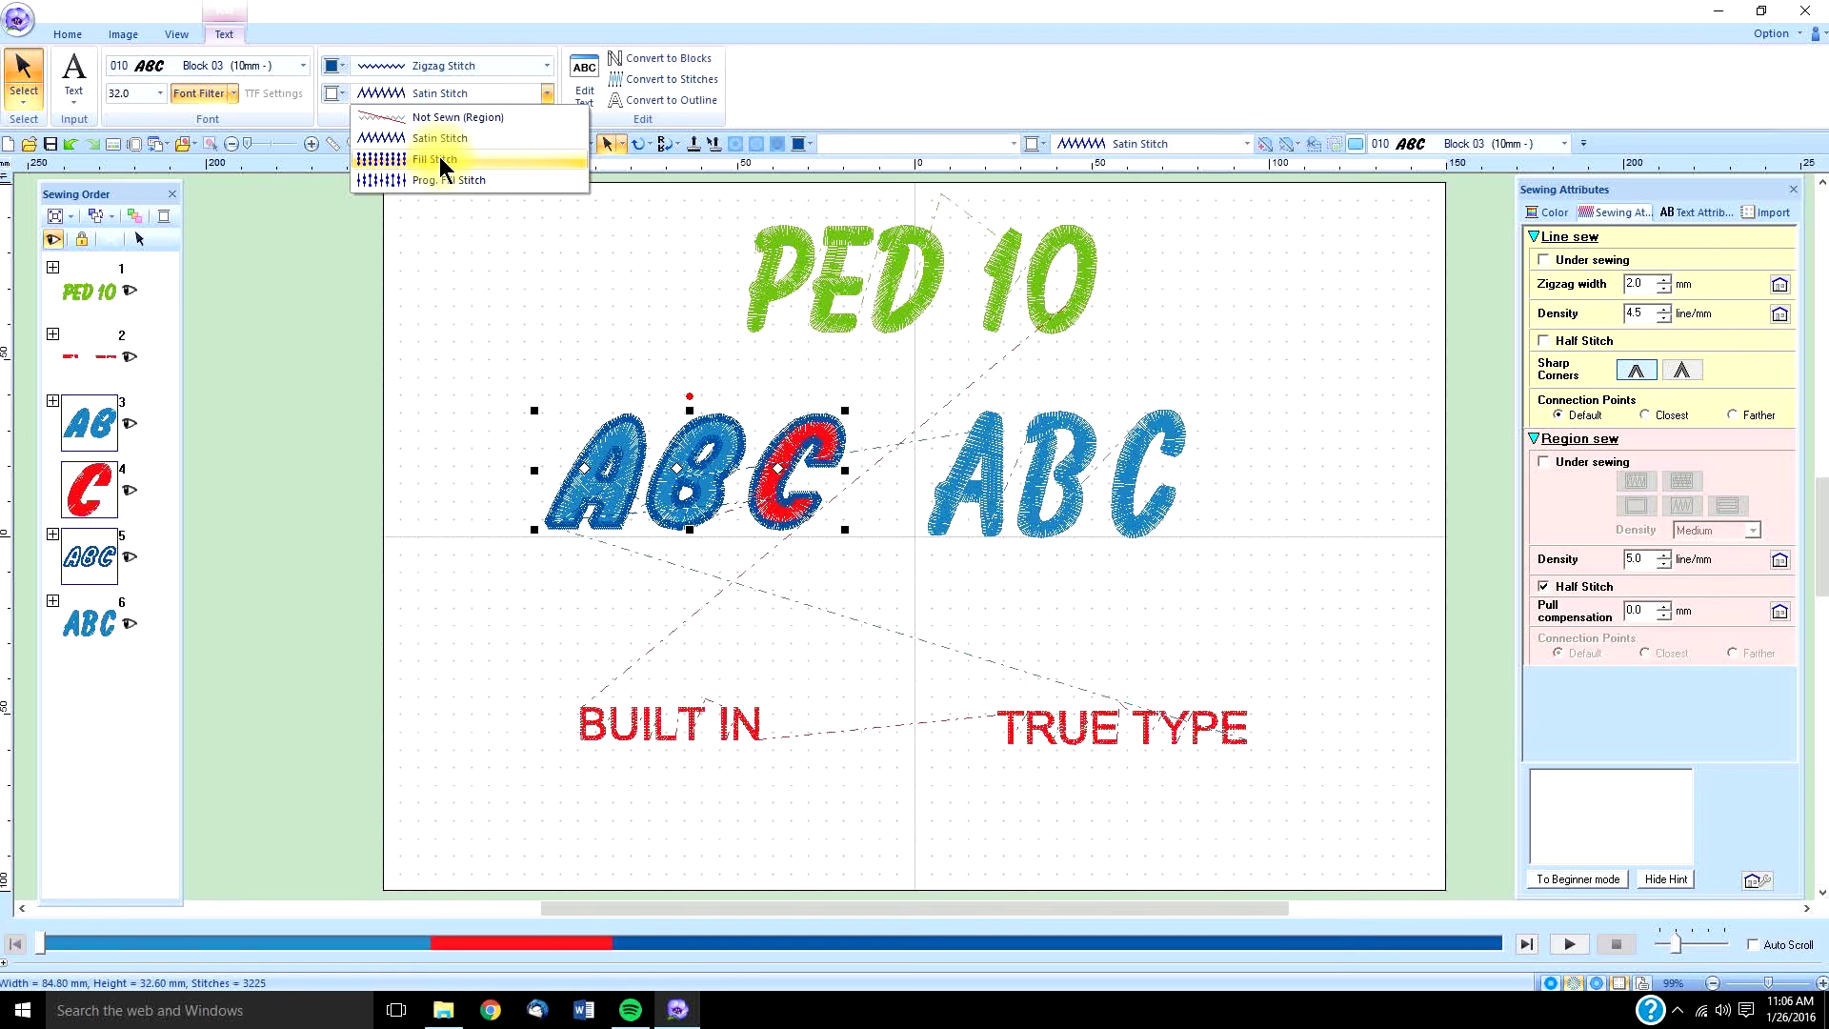
{"action": "left_click", "coordinate": [444, 117]}
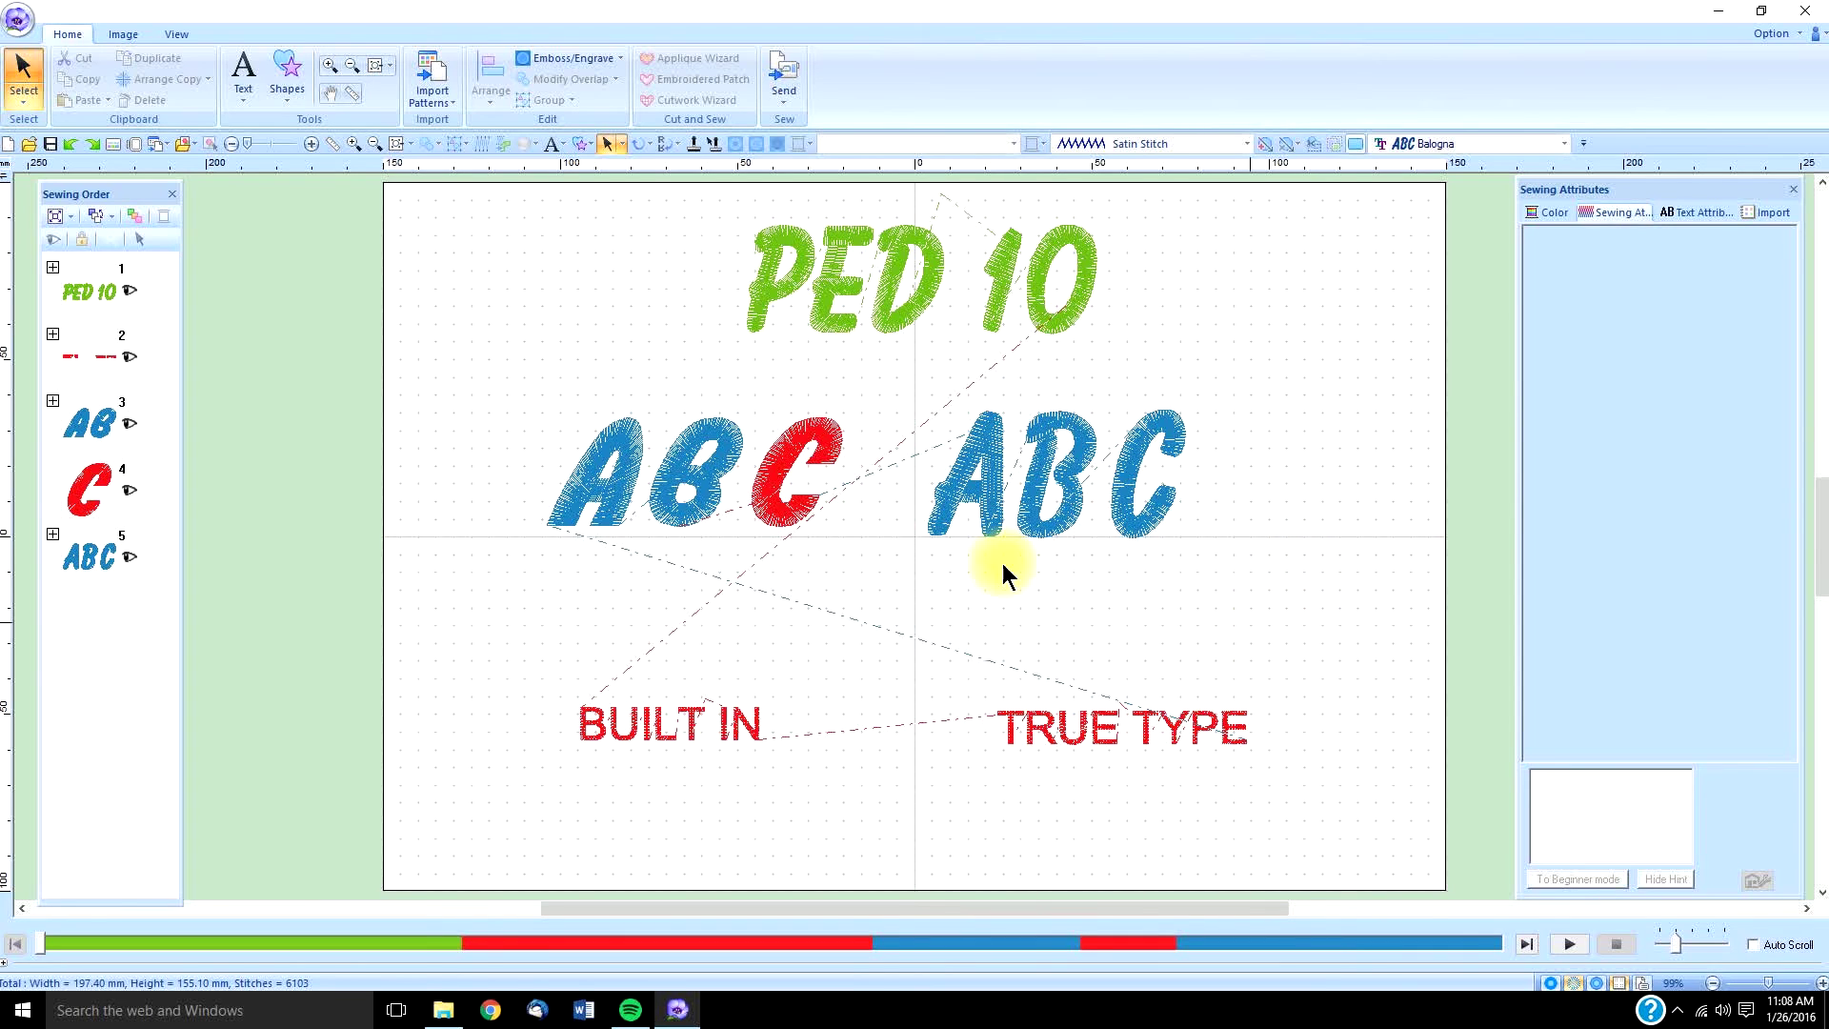
{"action": "left_click", "coordinate": [329, 66]}
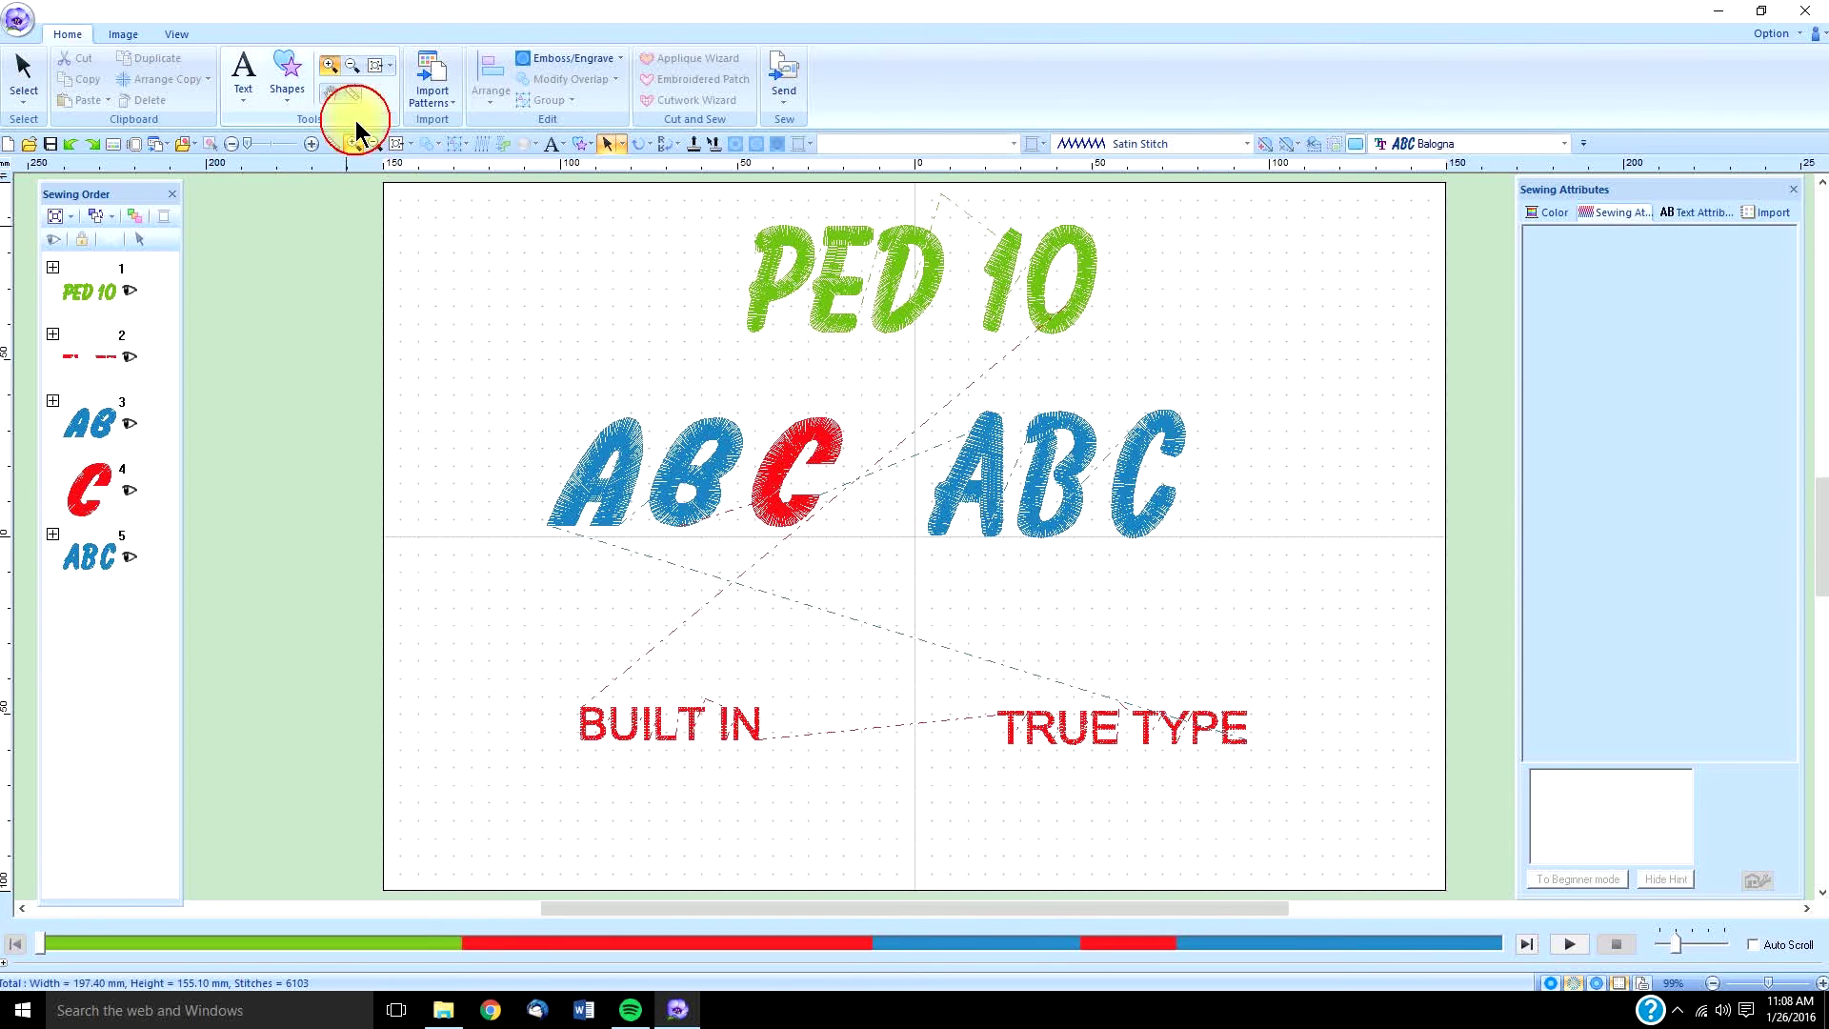
{"action": "left_click_drag", "start_coordinate": [525, 405], "coordinate": [884, 560]}
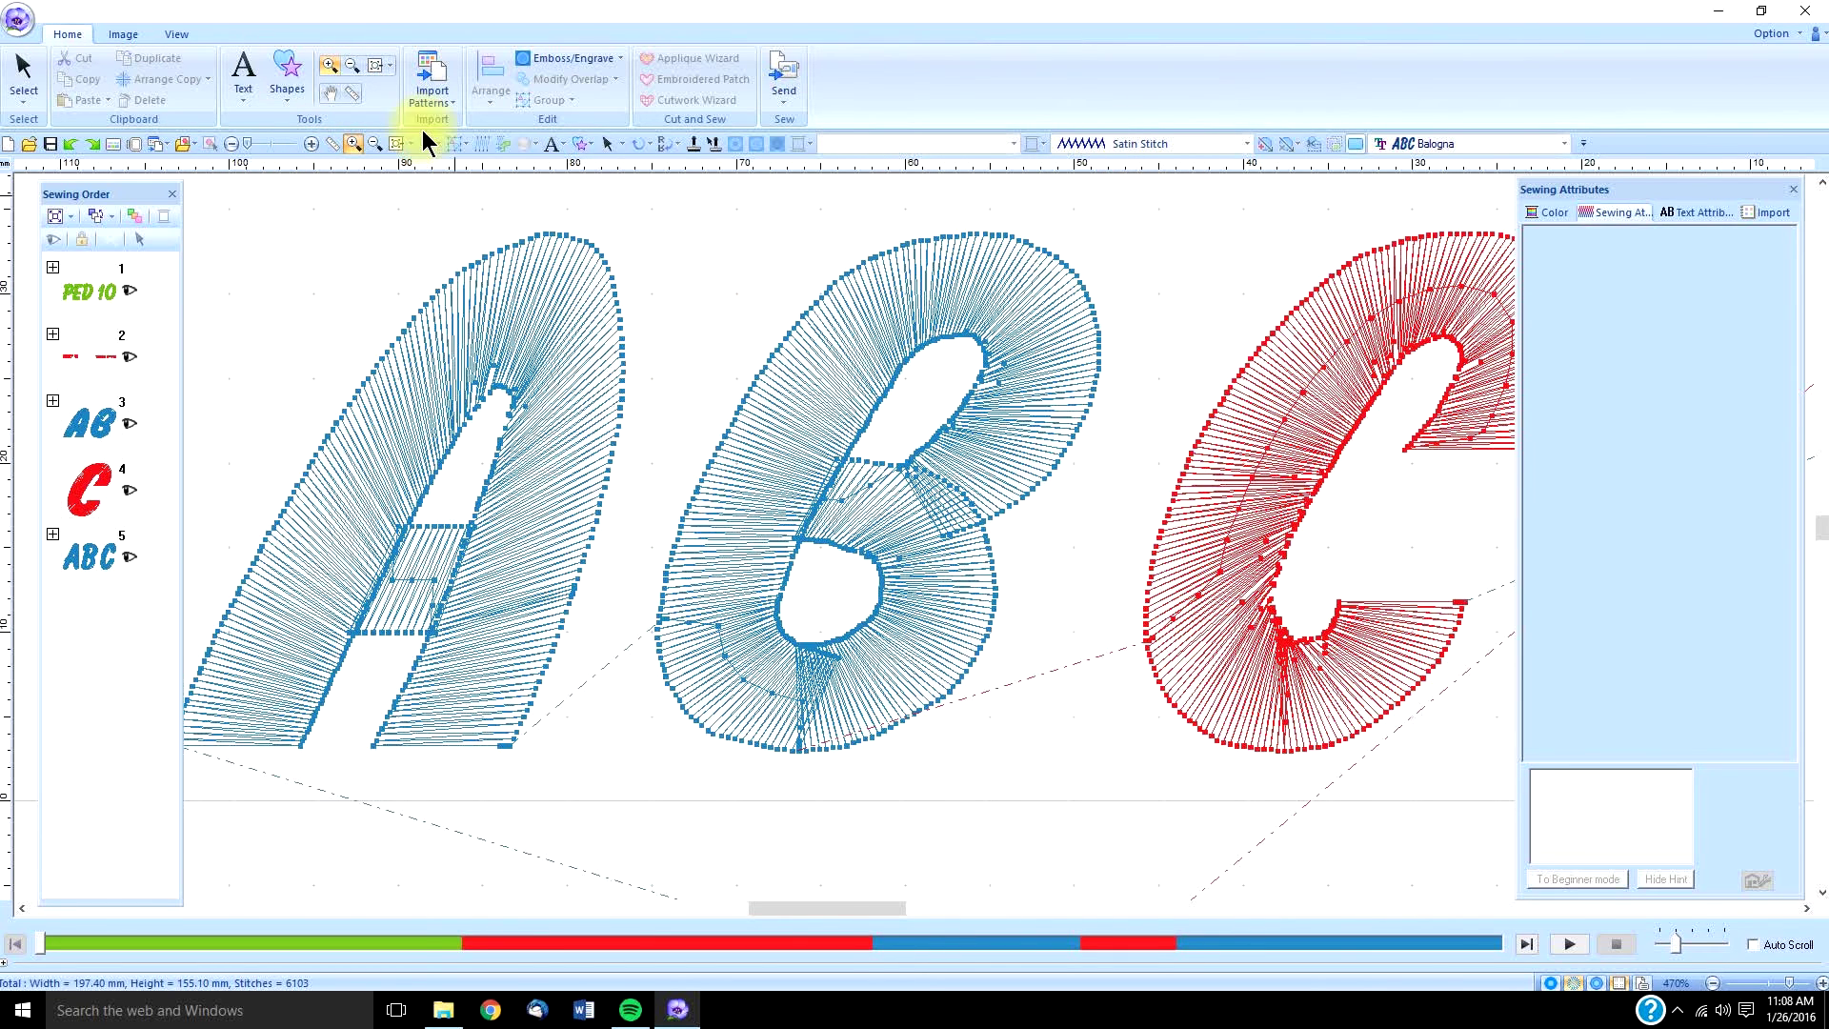
{"action": "left_click", "coordinate": [351, 93]}
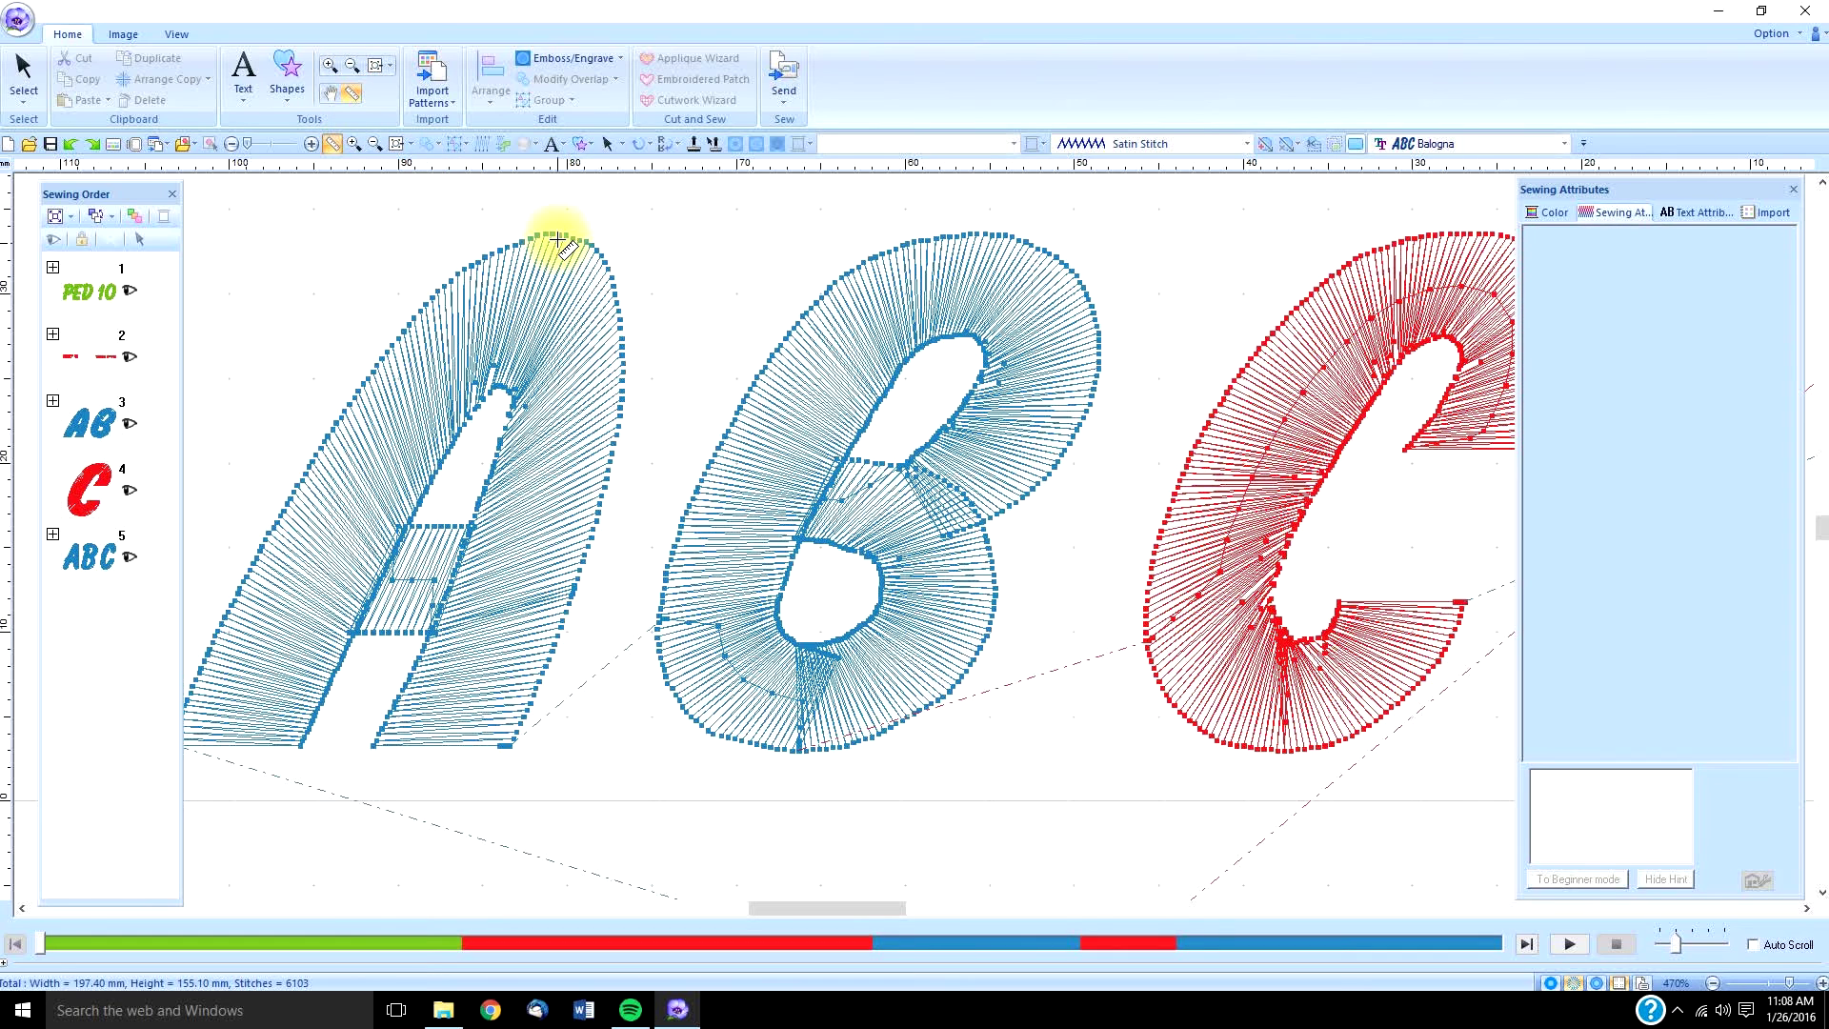
{"action": "left_click_drag", "start_coordinate": [557, 235], "coordinate": [505, 389]}
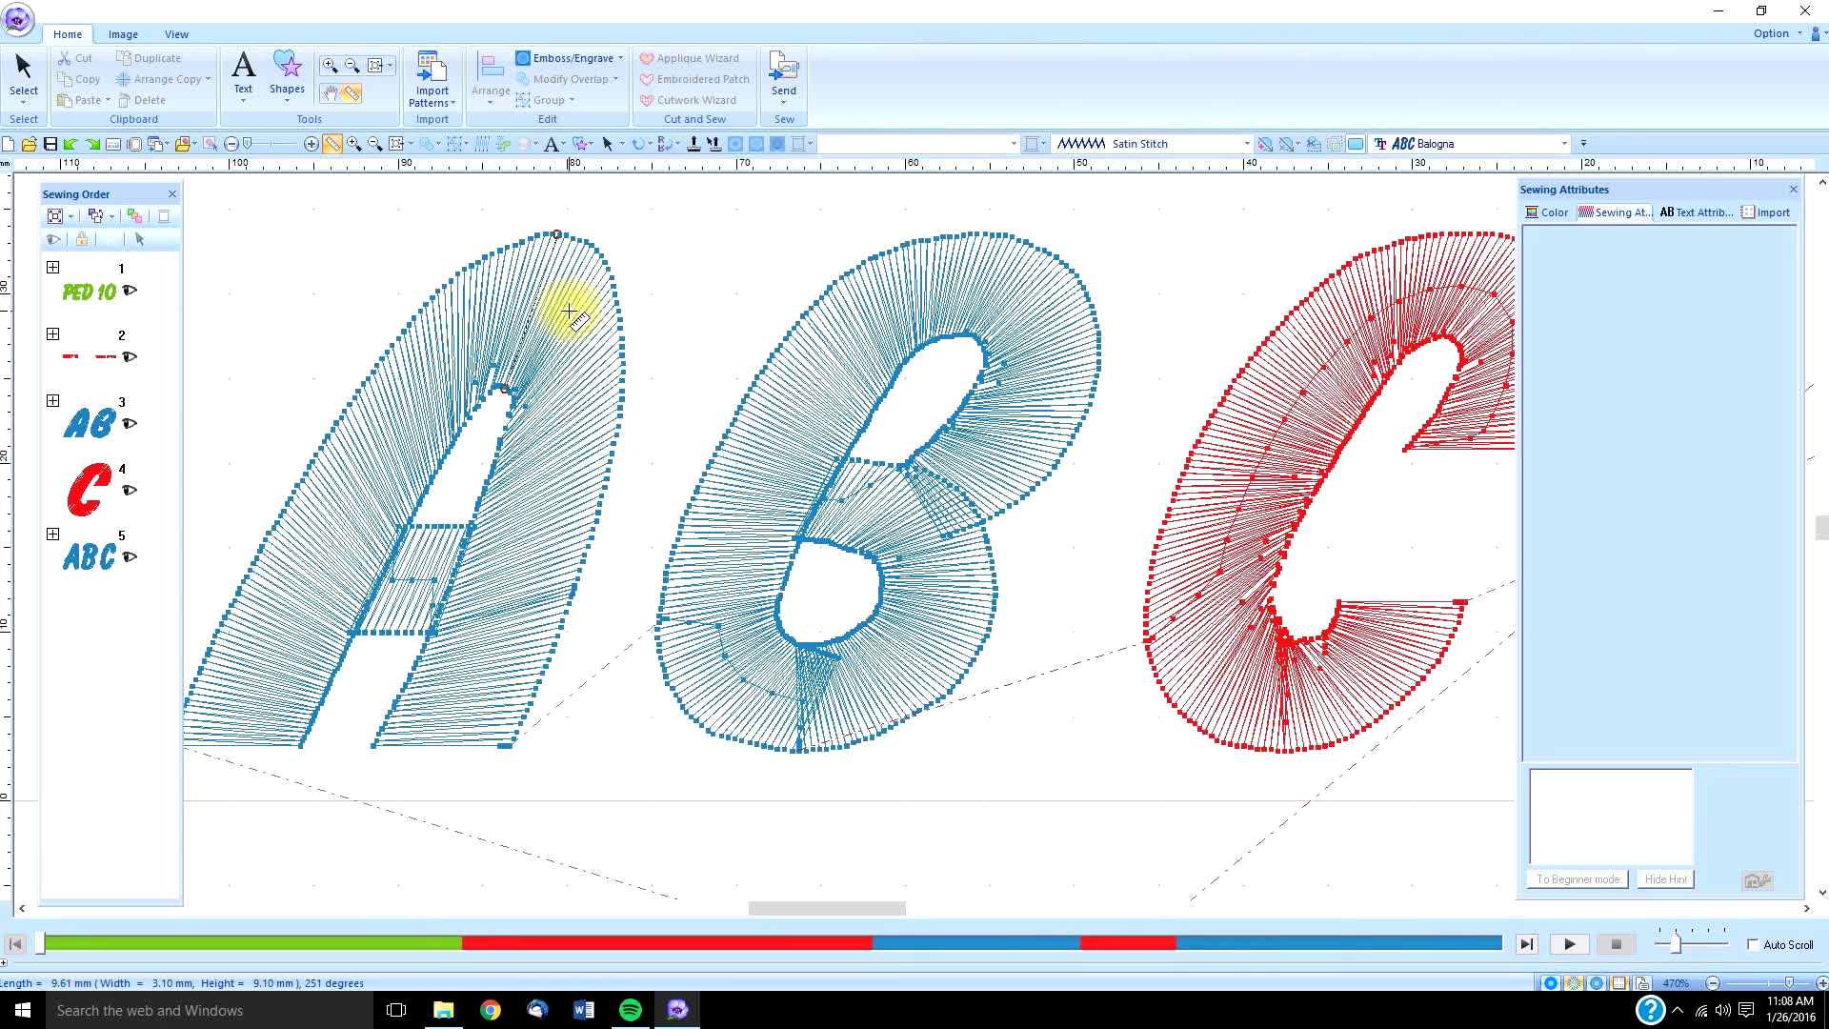
{"action": "key", "text": "Escape"}
{"action": "key", "text": "ctrl+0"}
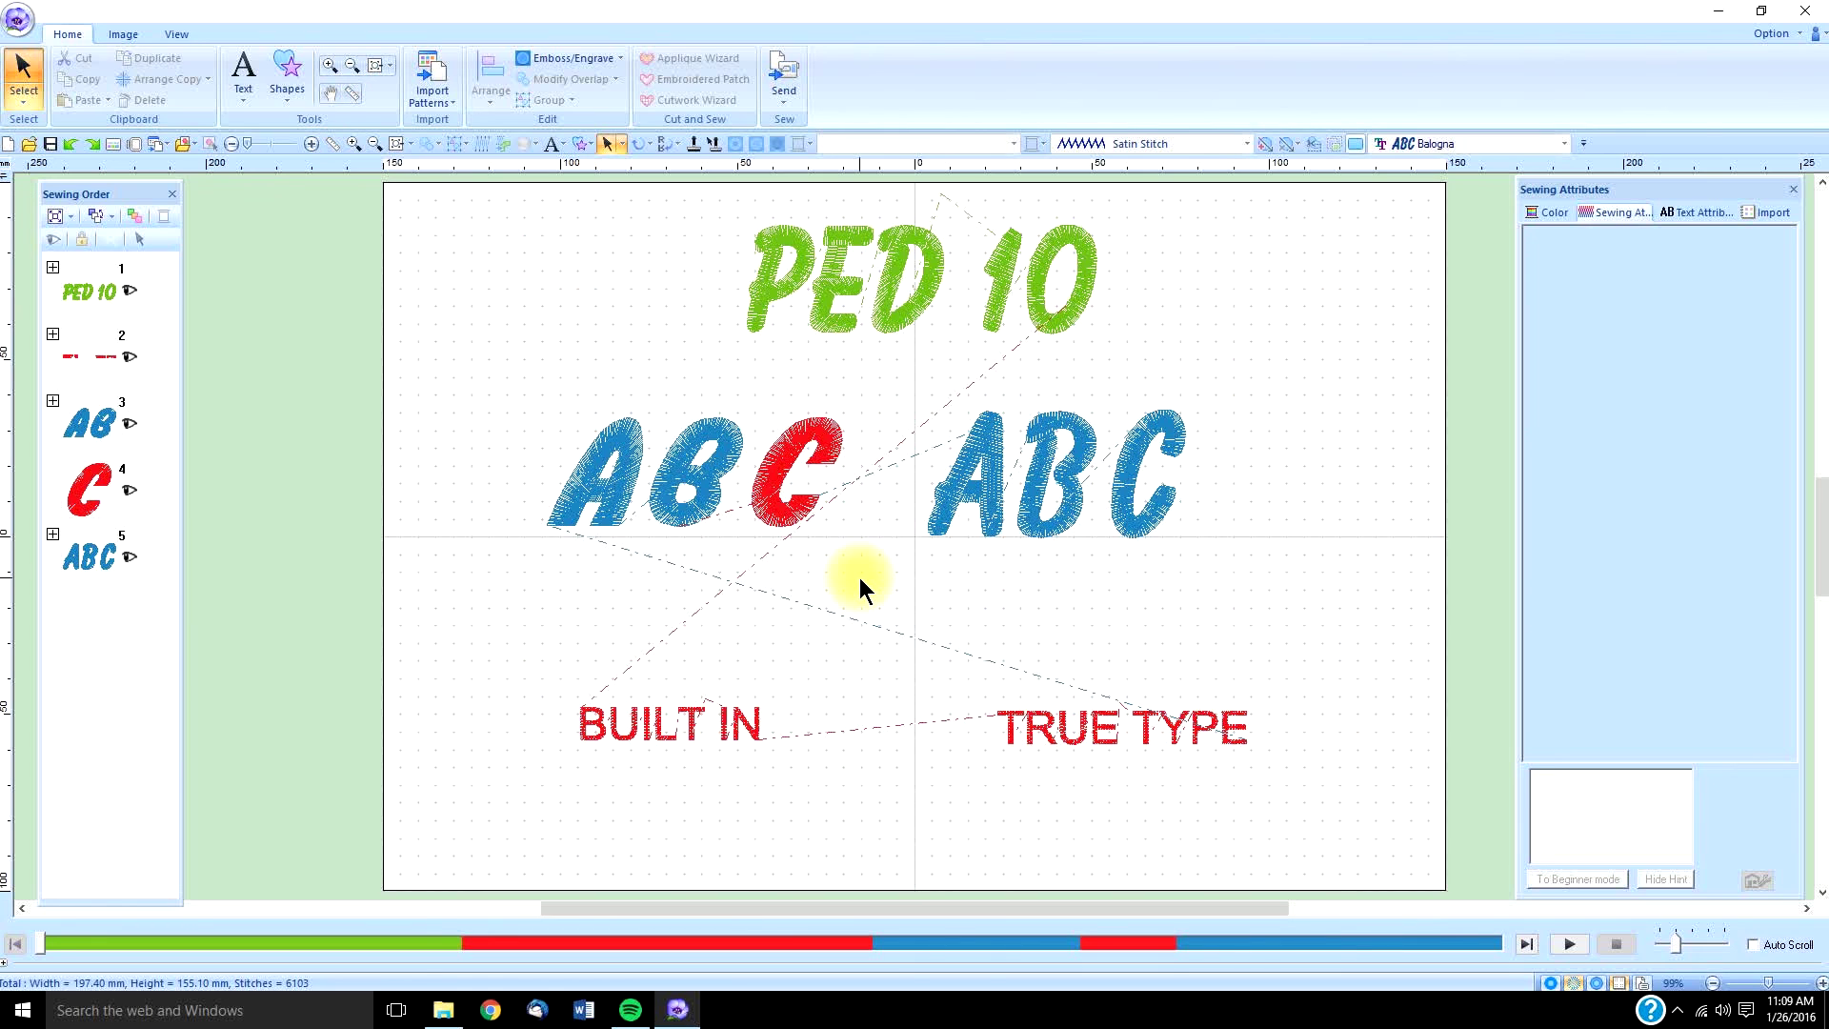